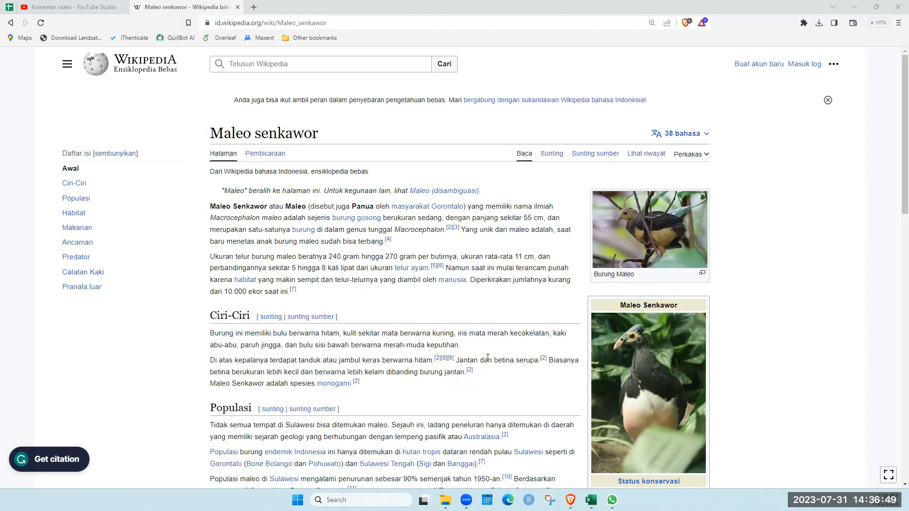
Switch to the YouTube Studio comments and review the MaXent thread, highlighting the opening question about samples outside the bounding box of environmental data.
click(82, 7)
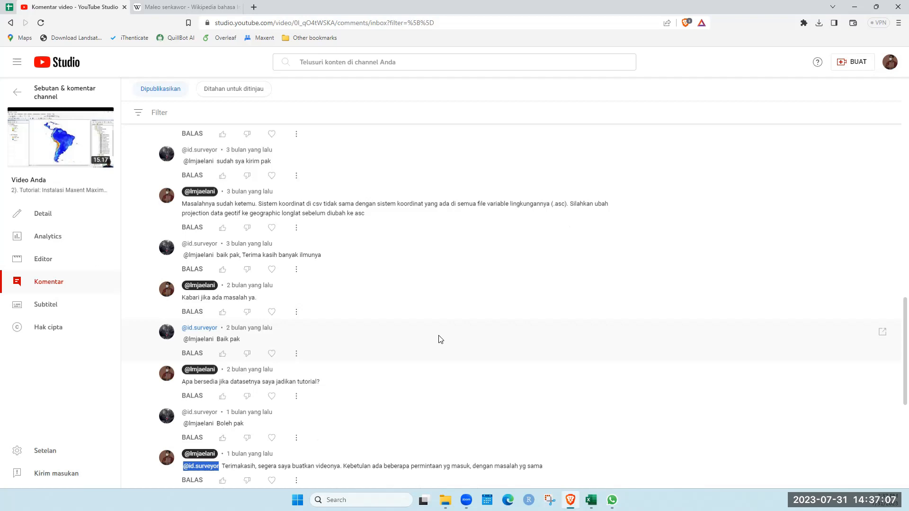
scroll(430, 382, up, 1)
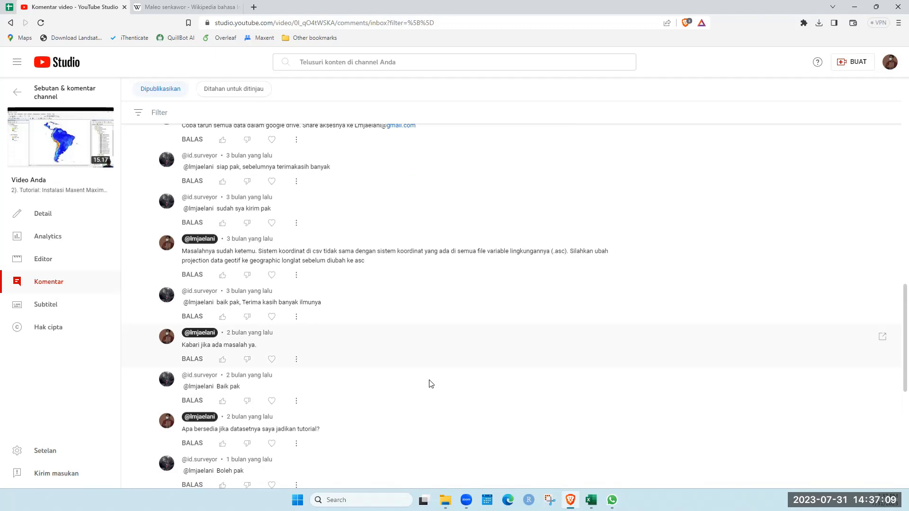
scroll(430, 384, up, 1)
scroll(430, 383, up, 1)
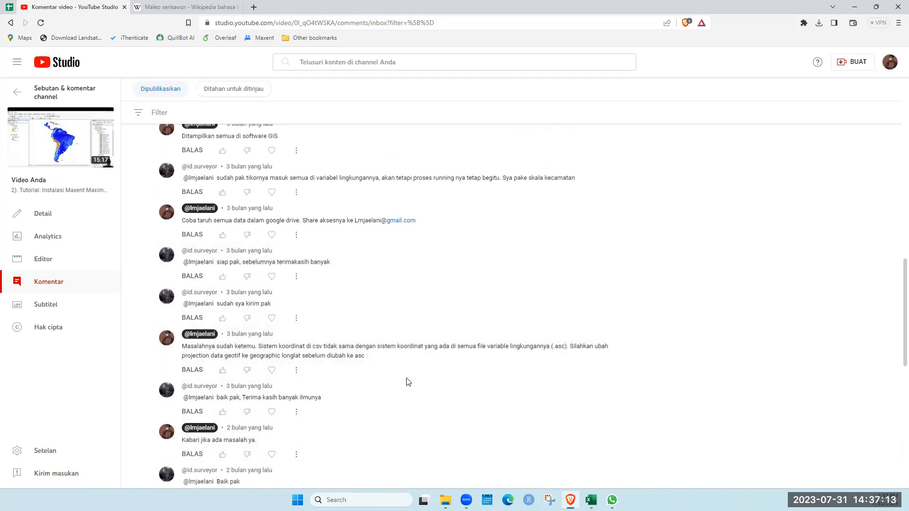
scroll(408, 381, up, 2)
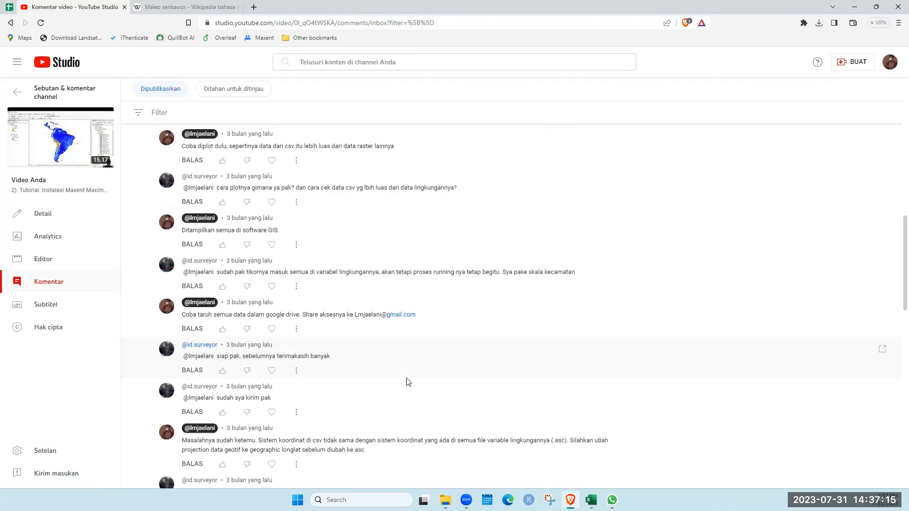
scroll(408, 381, down, 2)
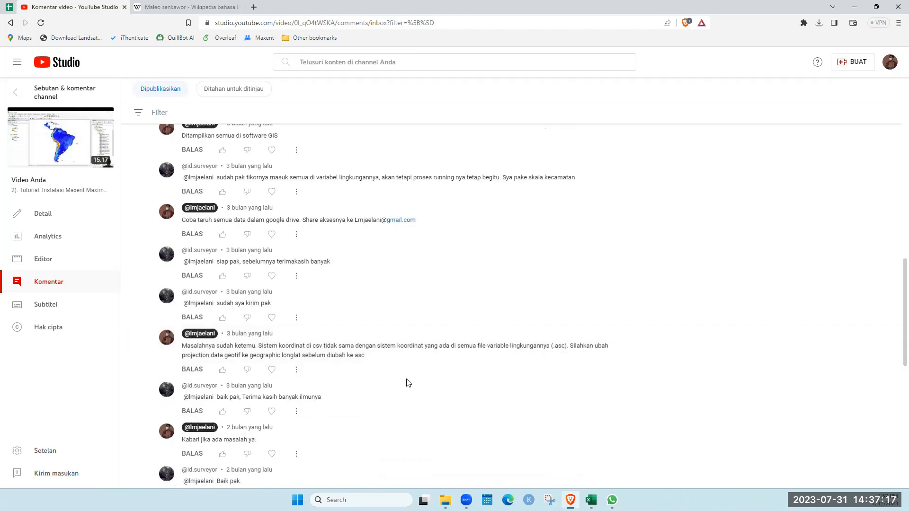
scroll(408, 383, down, 2)
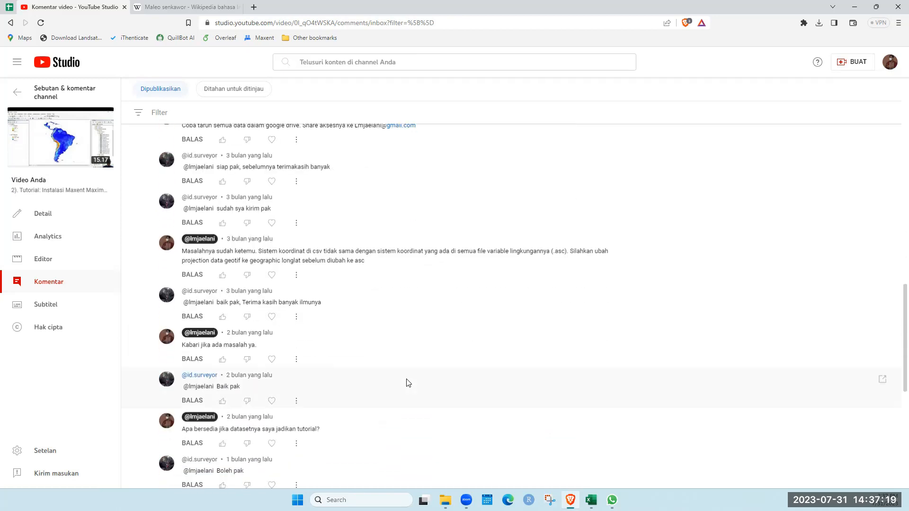
scroll(408, 382, down, 1)
scroll(408, 382, up, 5)
scroll(408, 382, up, 4)
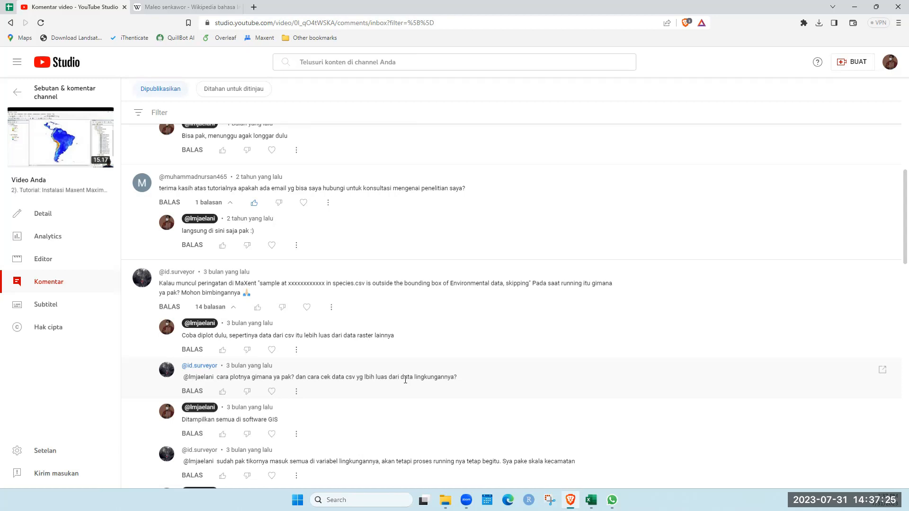
drag(162, 283, 279, 291)
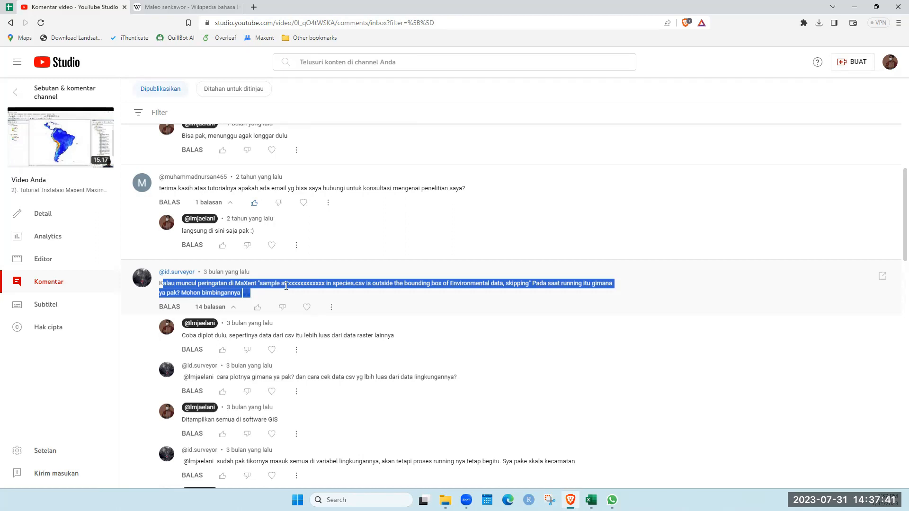
click(337, 326)
Read the thread's replies and highlight the one explaining the coordinate system mismatch between the CSV and the .asc environmental variables.
scroll(366, 374, down, 5)
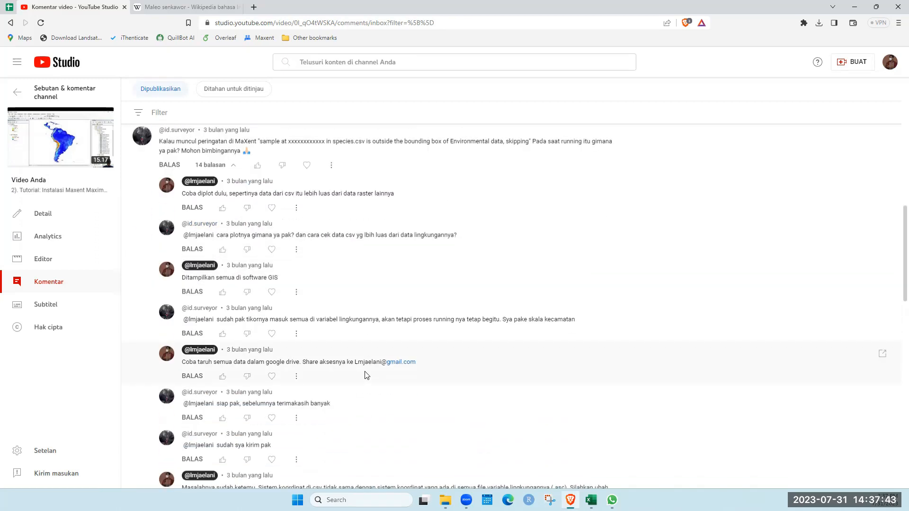
scroll(366, 375, down, 3)
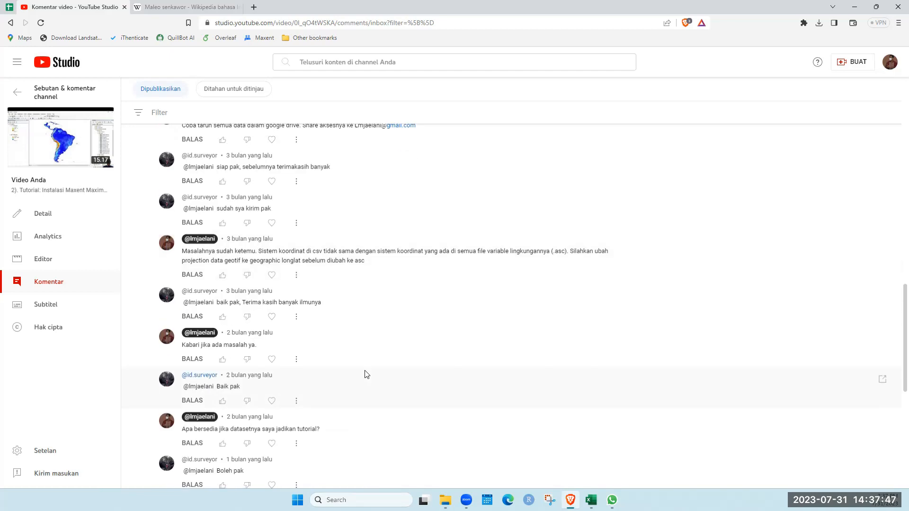
scroll(366, 374, down, 3)
scroll(365, 371, up, 5)
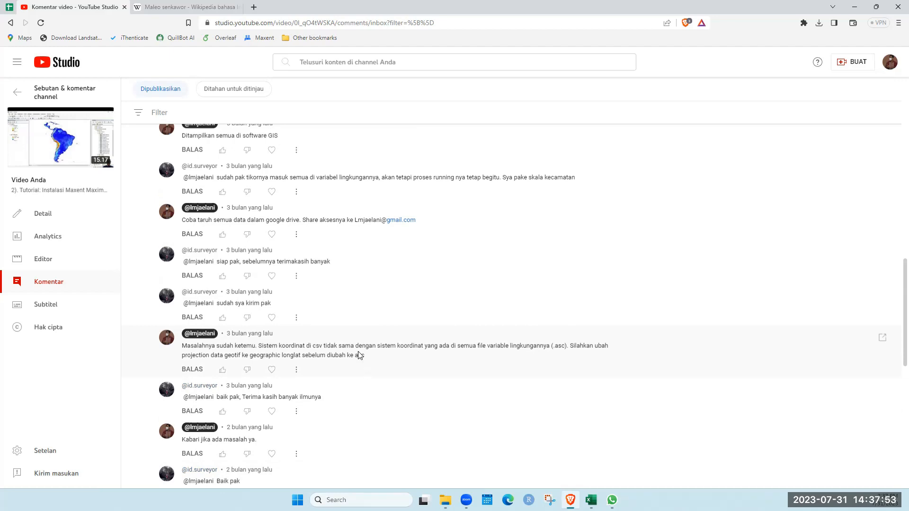
drag(365, 355, 184, 344)
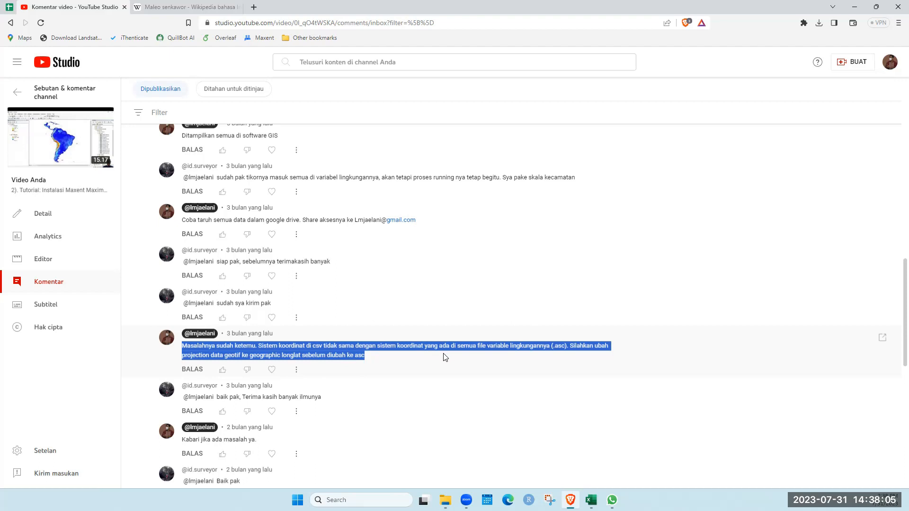
scroll(452, 353, up, 2)
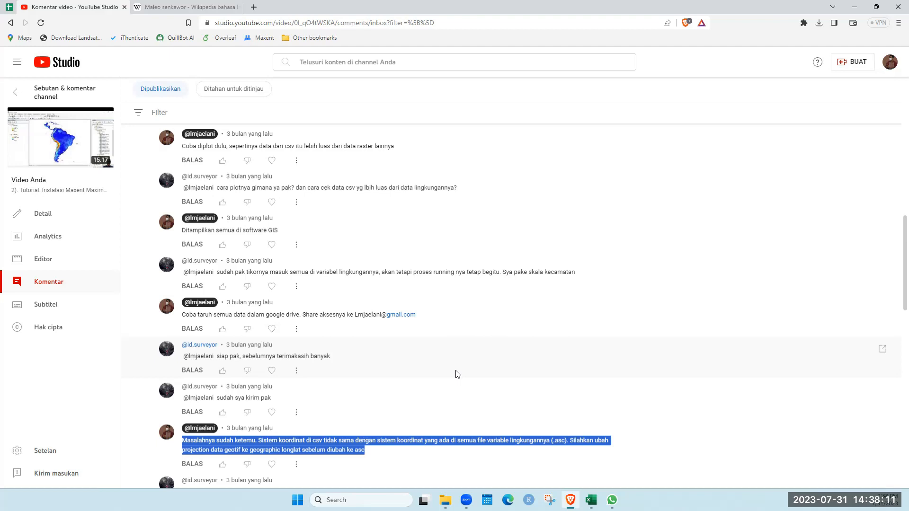
scroll(457, 374, down, 3)
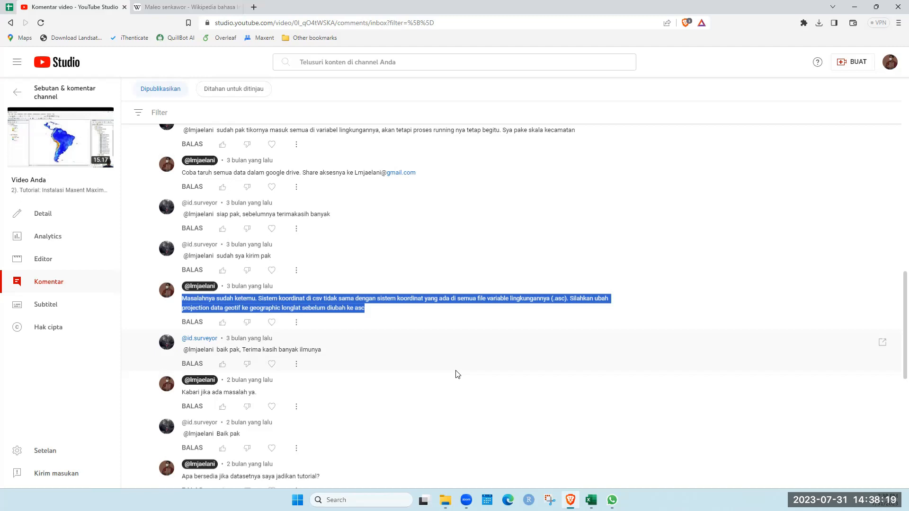
Read the closing replies of the thread, highlighting the question about using the commenter's dataset for a tutorial.
scroll(471, 378, down, 4)
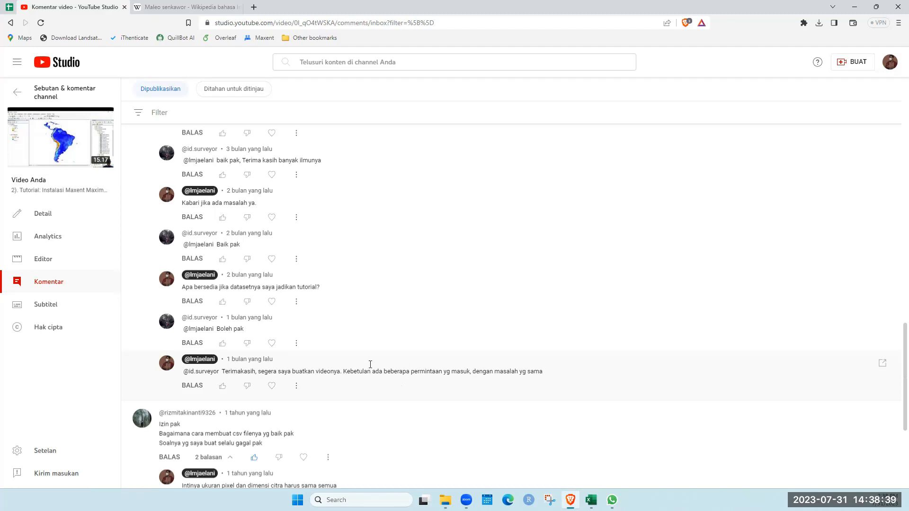
drag(215, 287, 291, 300)
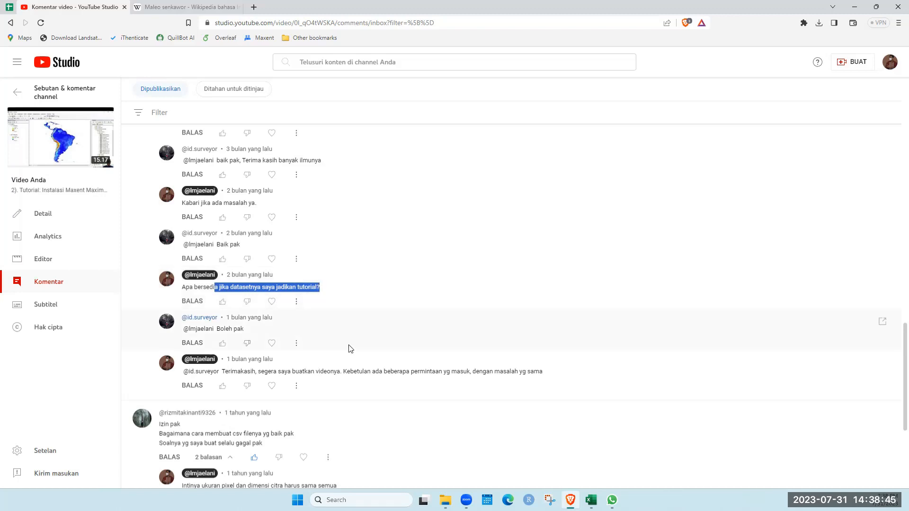
scroll(388, 391, up, 2)
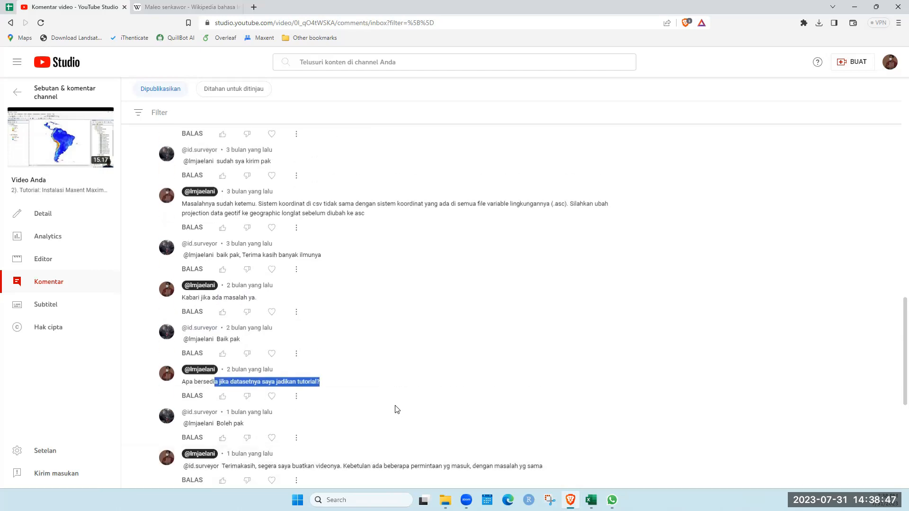
scroll(397, 409, down, 2)
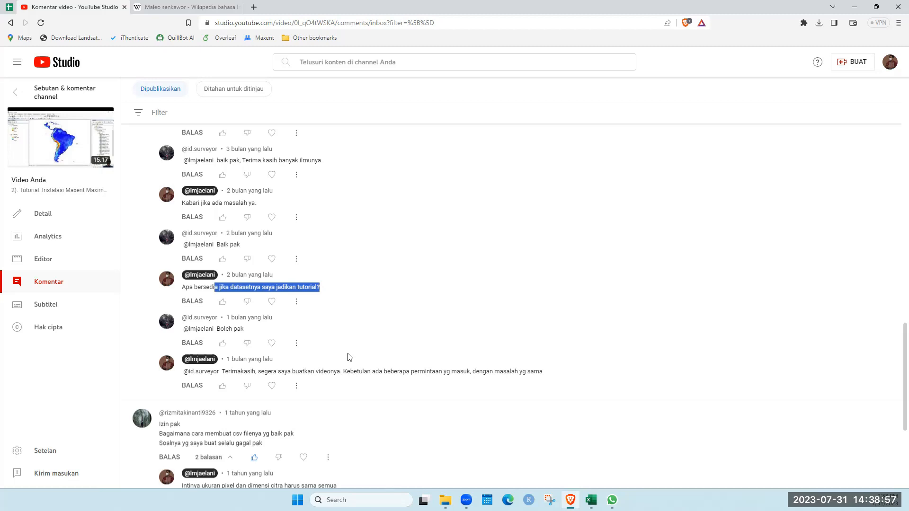
scroll(349, 357, up, 2)
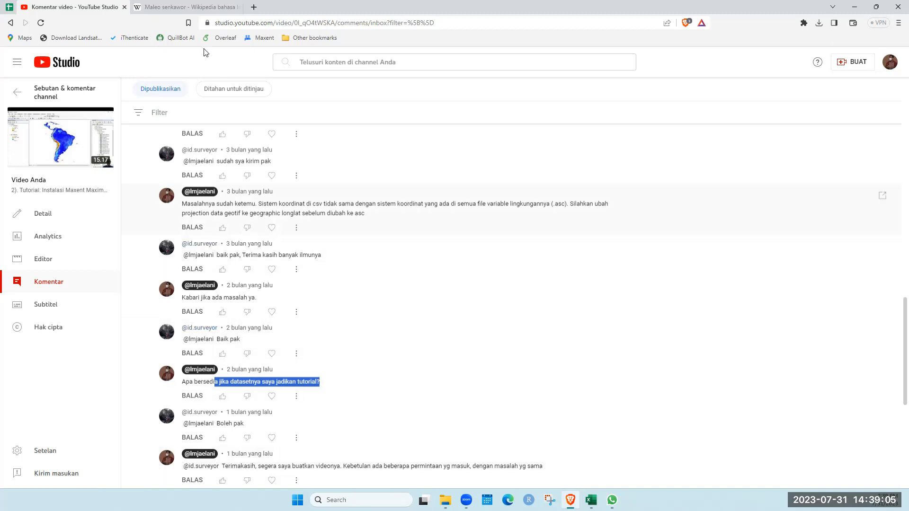
Examine the Wikipedia article on Maleo senkawor, covering its traits, population, habitat, food, threats and predators.
click(202, 6)
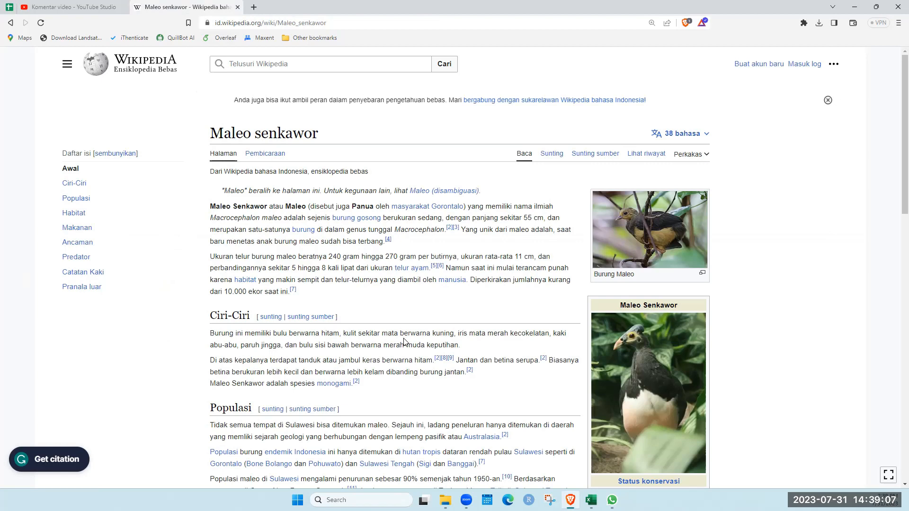
scroll(405, 343, down, 1)
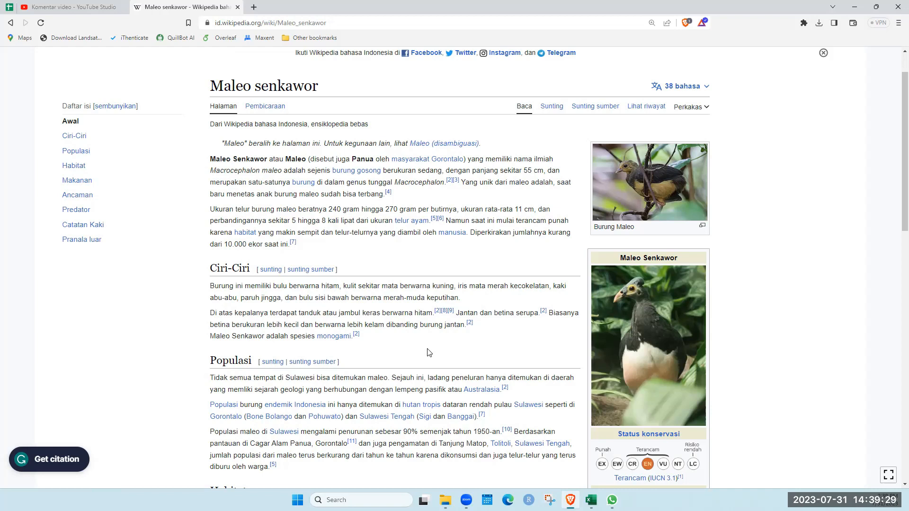
scroll(429, 353, down, 2)
scroll(427, 350, down, 2)
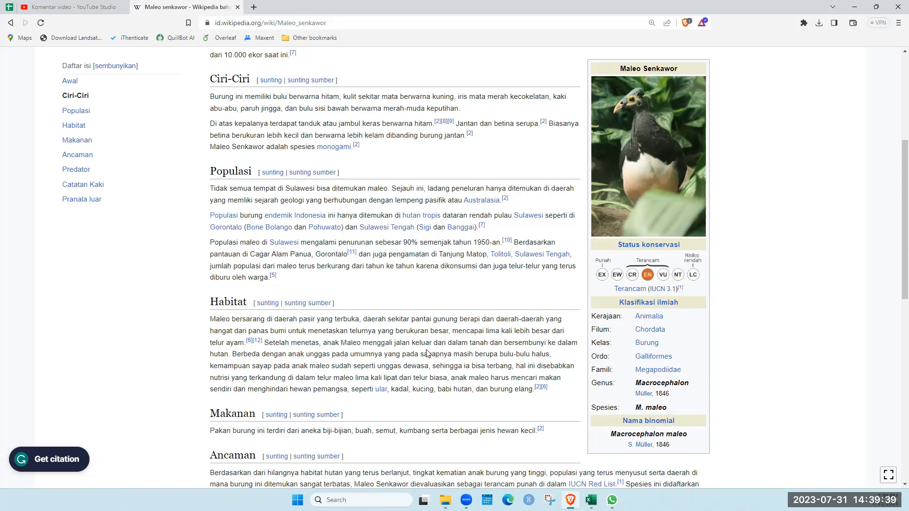
scroll(429, 353, down, 4)
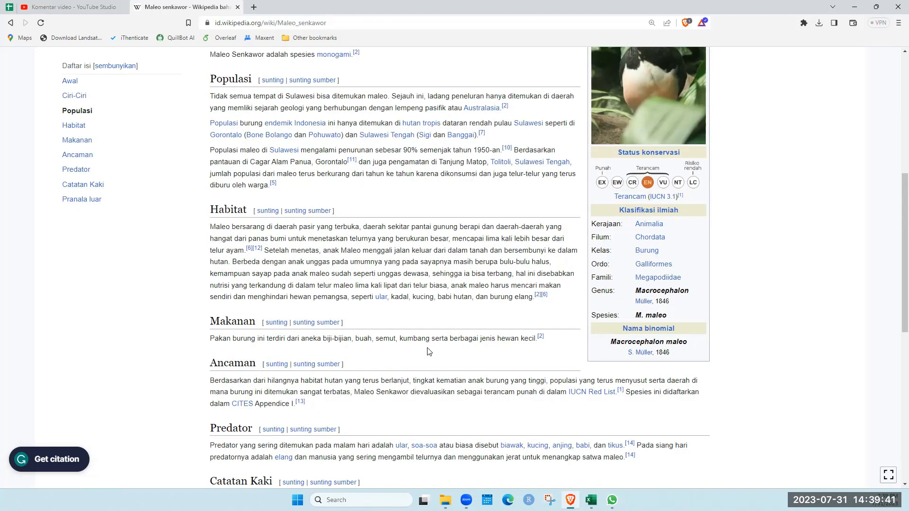
scroll(449, 378, down, 2)
scroll(476, 406, up, 3)
scroll(476, 406, up, 8)
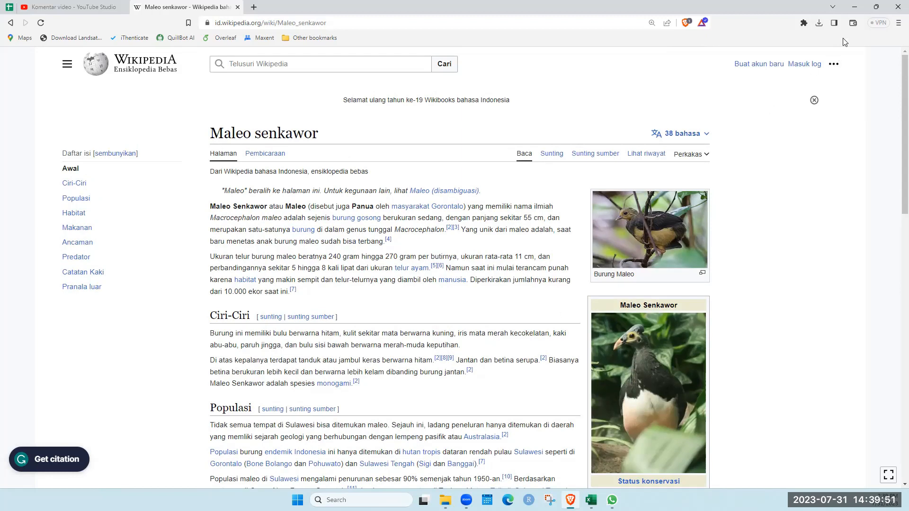
Put the browser away and open Macrocephalon maleo.csv from the Macrocephalon maleo_CSV subfolder of the maxent\Macrocephalon maleo folder in Excel.
click(851, 13)
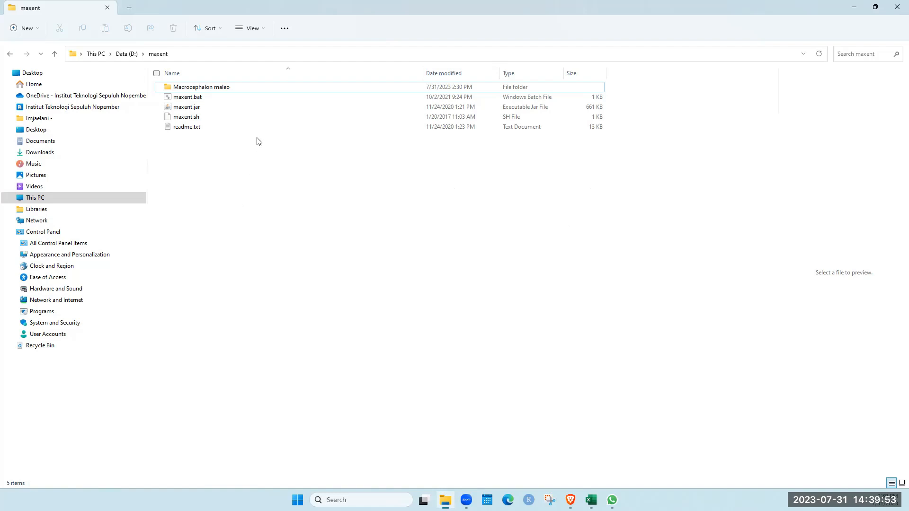
click(226, 87)
double_click(226, 87)
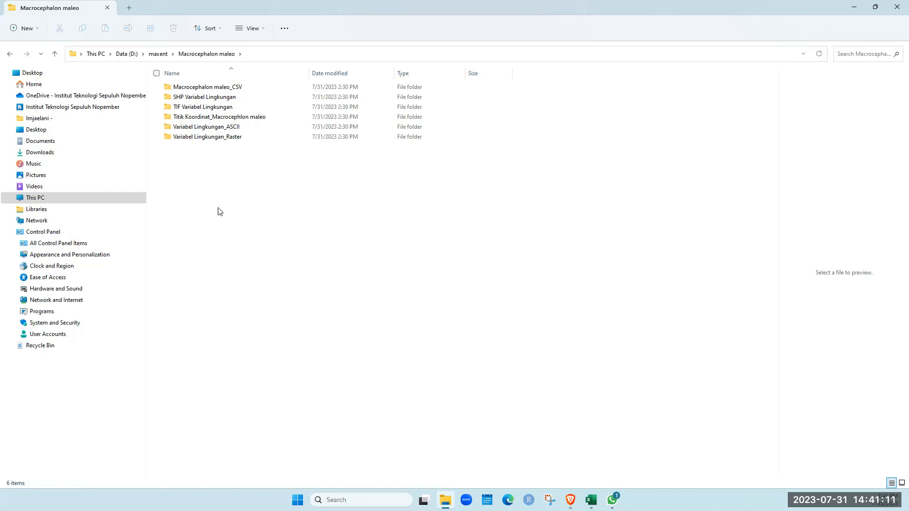
click(254, 92)
double_click(254, 92)
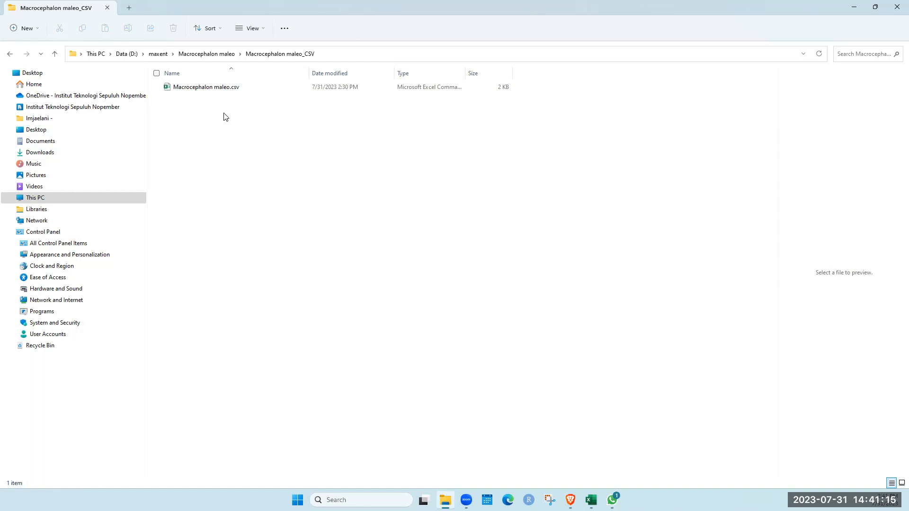
click(210, 92)
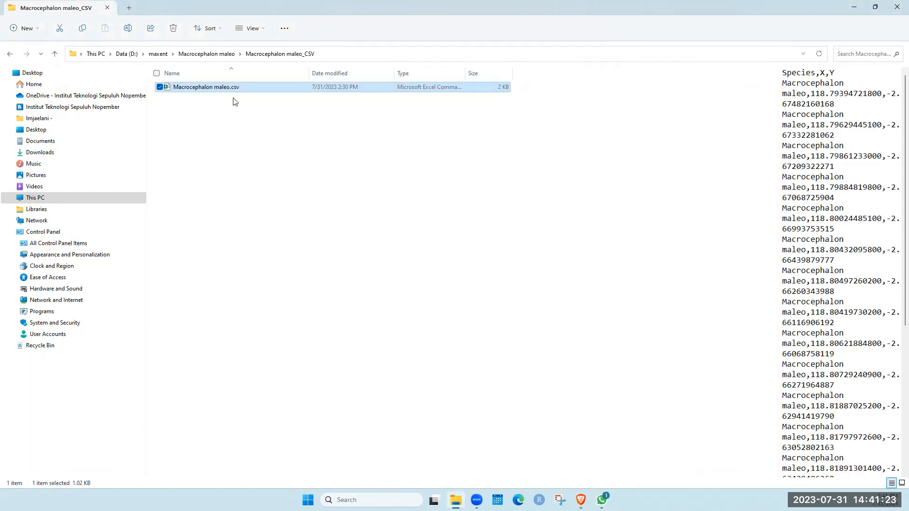
double_click(217, 92)
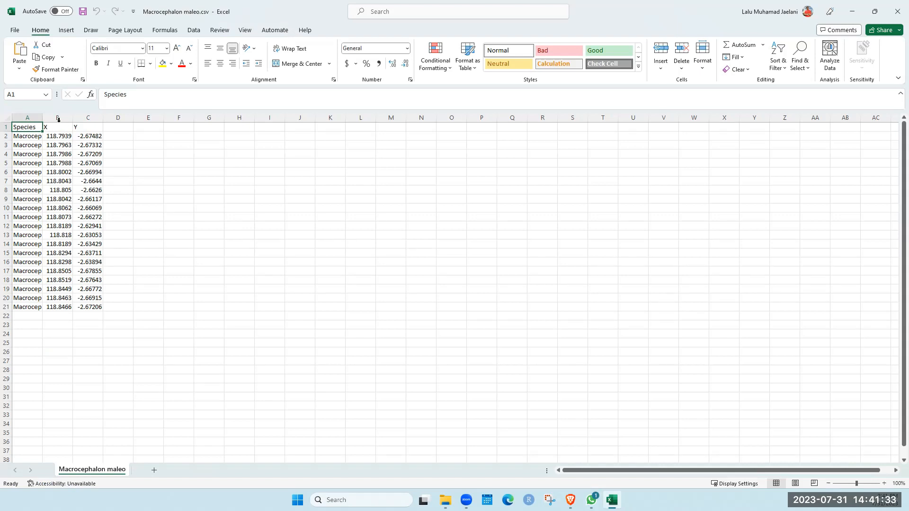
Widen column A so that the full species names fit in their cells.
click(44, 124)
drag(43, 117, 72, 118)
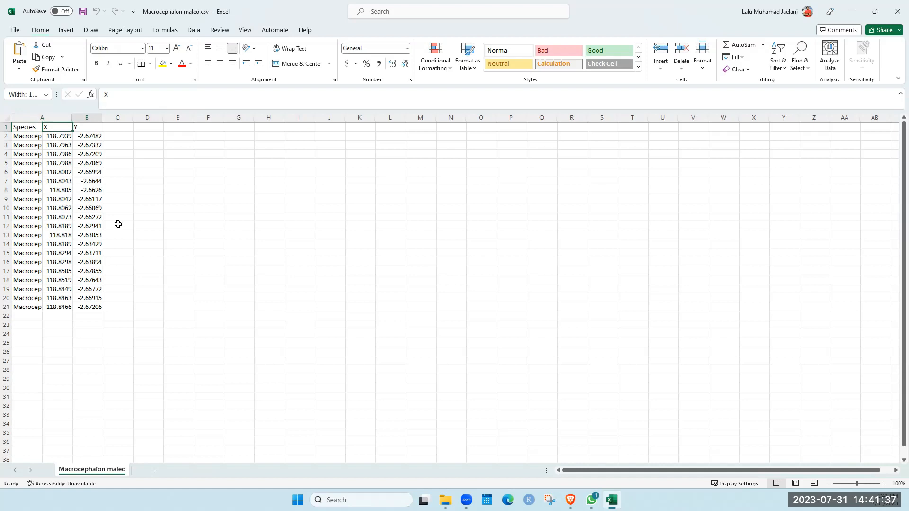
double_click(74, 119)
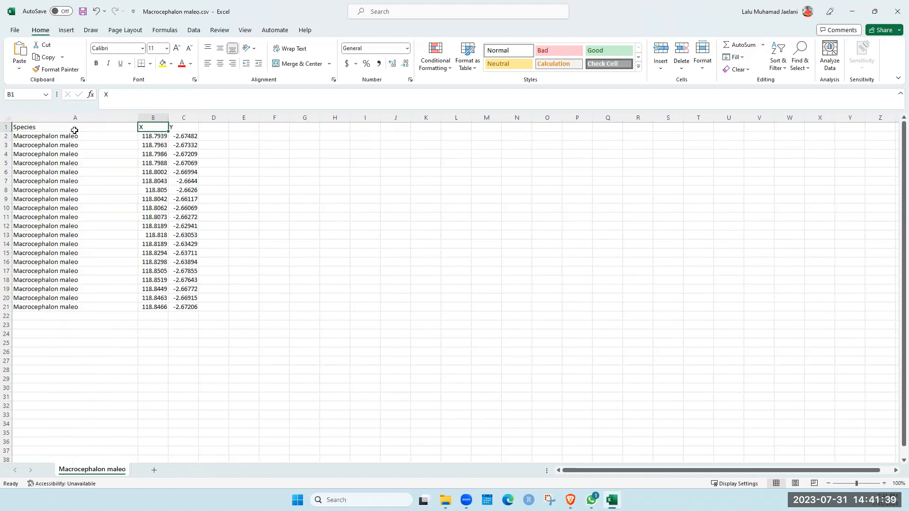
Examine the species names in A2:A21, the empty rows below them, and the X and Y coordinates in B1:C21.
drag(75, 135, 95, 307)
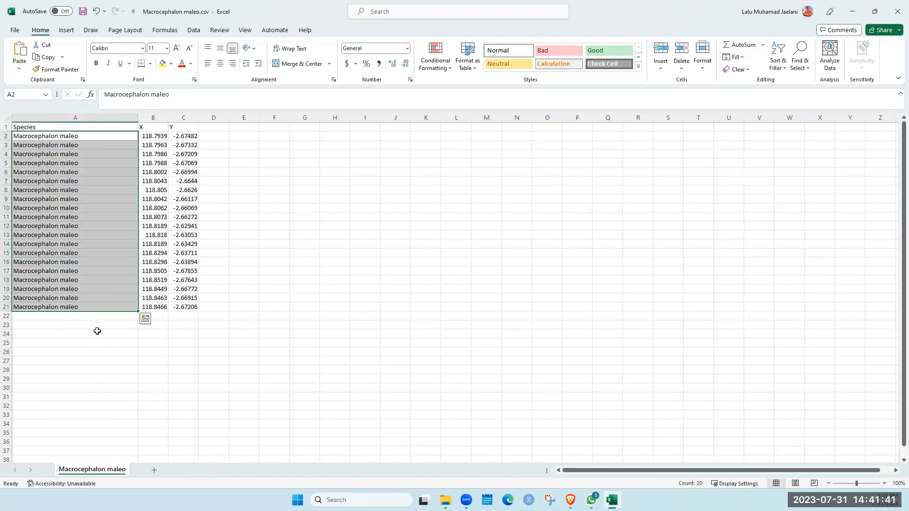
click(97, 332)
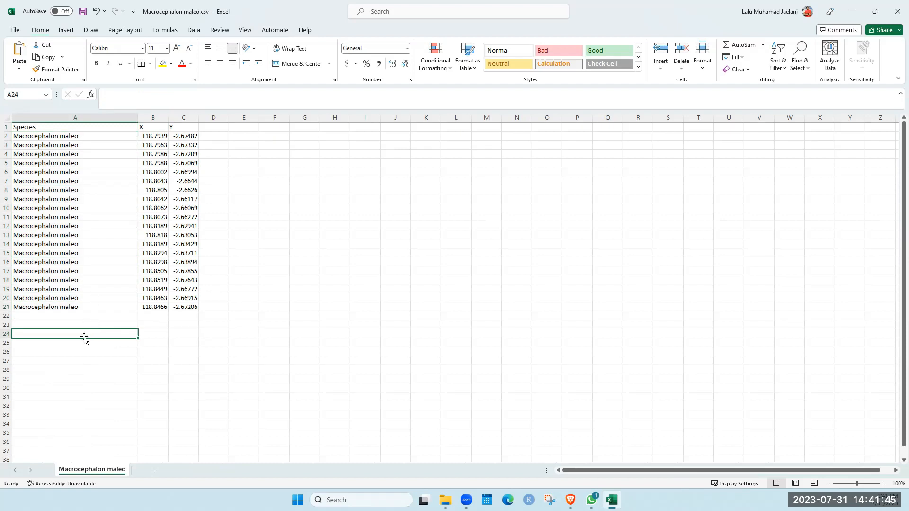
drag(70, 316, 81, 370)
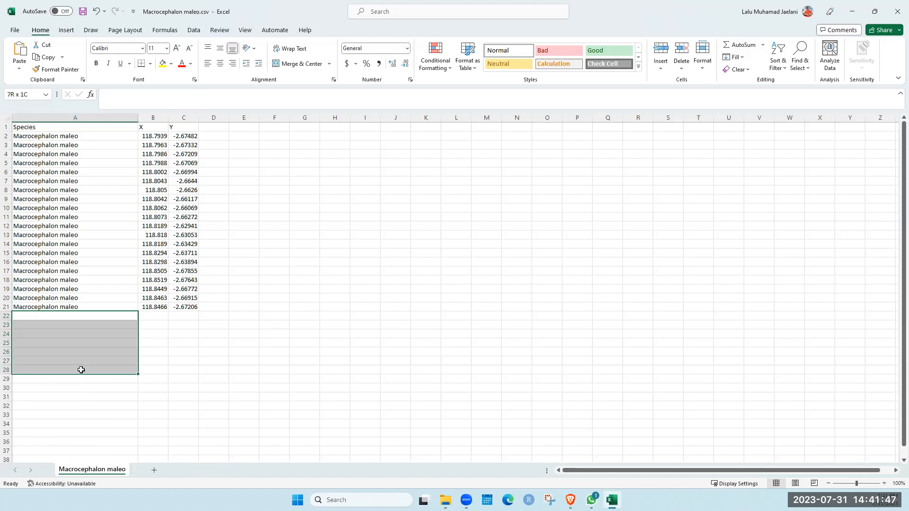
drag(143, 127, 187, 305)
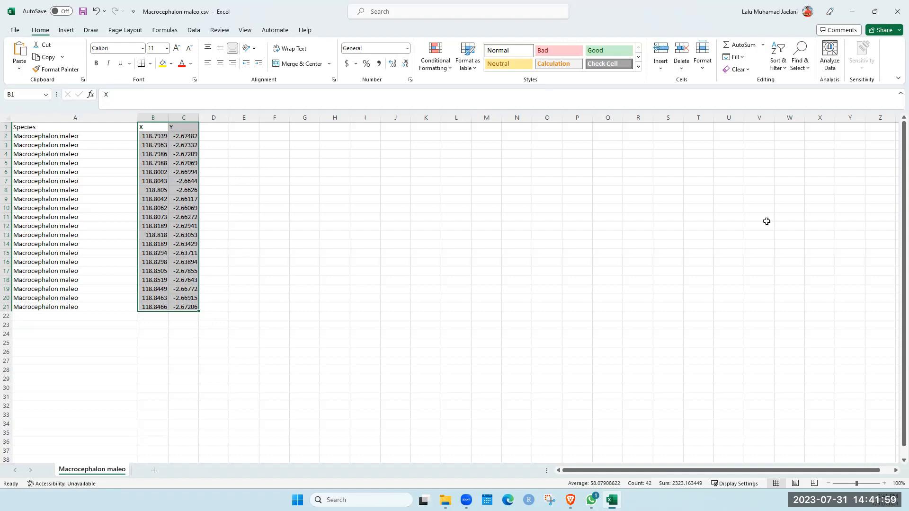
Put the spreadsheet away and look through the SHP Variabel Lingkungan and TIF Variabel Lingkungan folders inside Macrocephalon maleo.
click(851, 18)
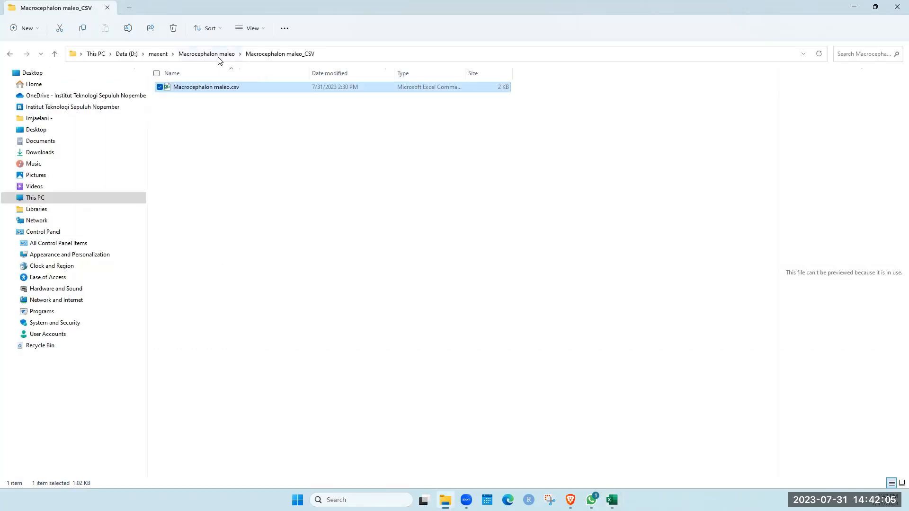
click(212, 55)
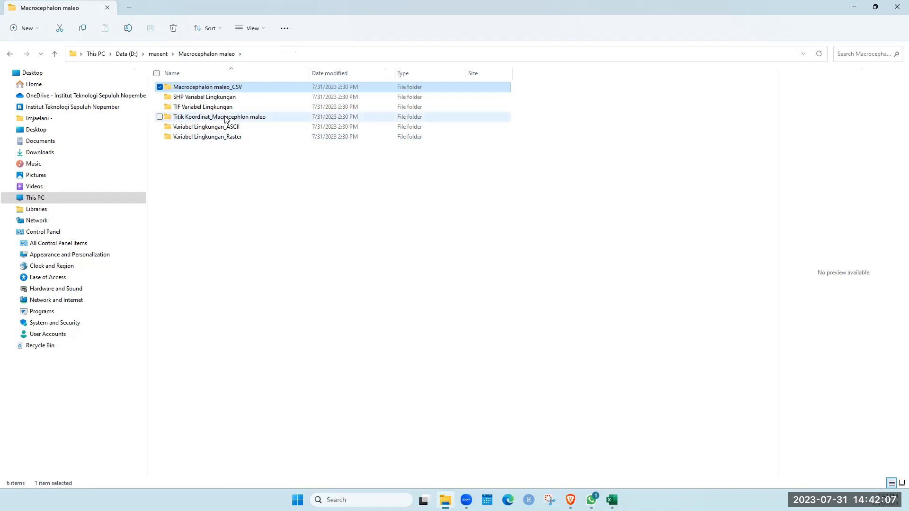
click(226, 97)
double_click(226, 97)
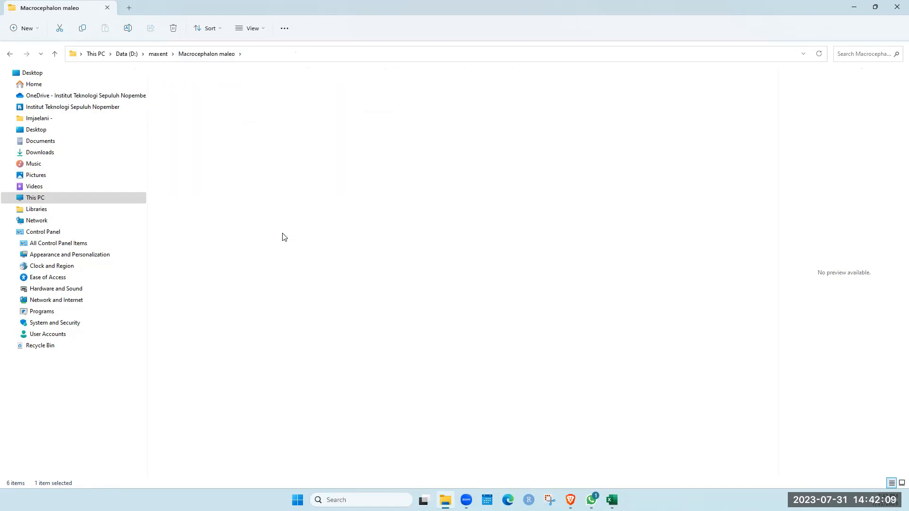
click(206, 54)
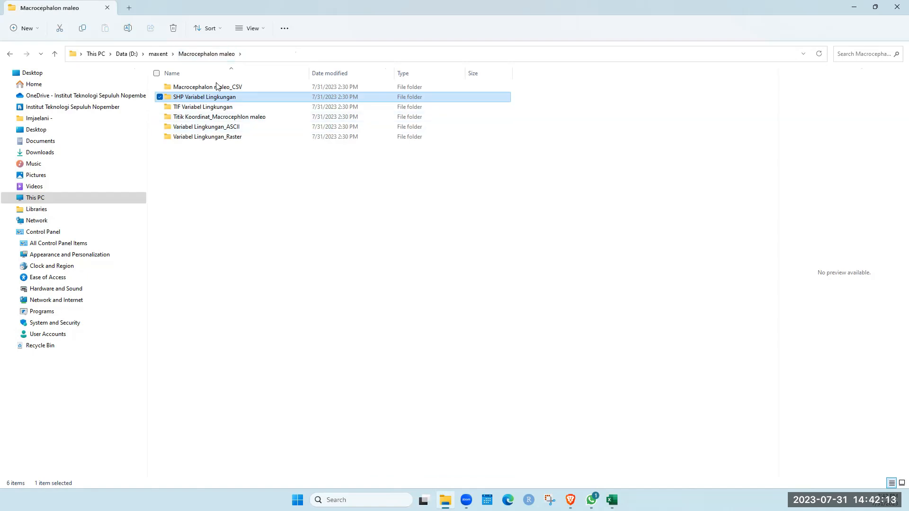
click(220, 108)
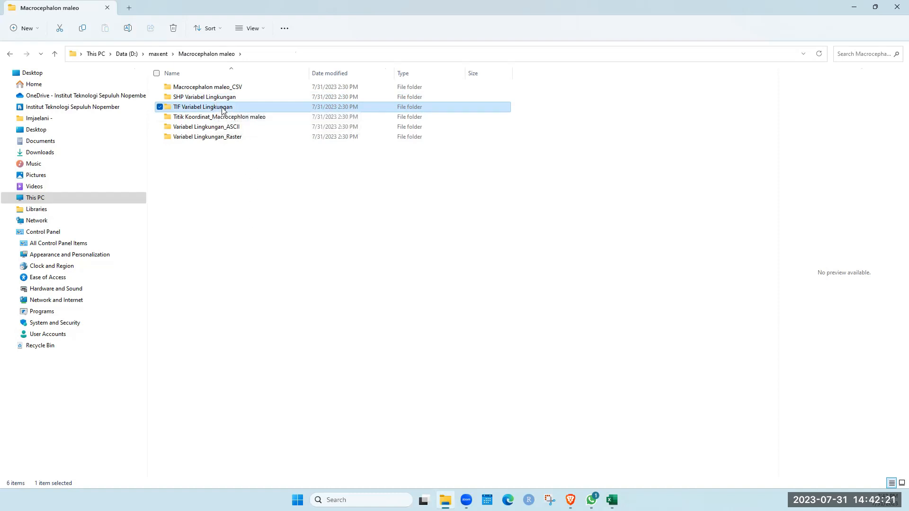
double_click(222, 109)
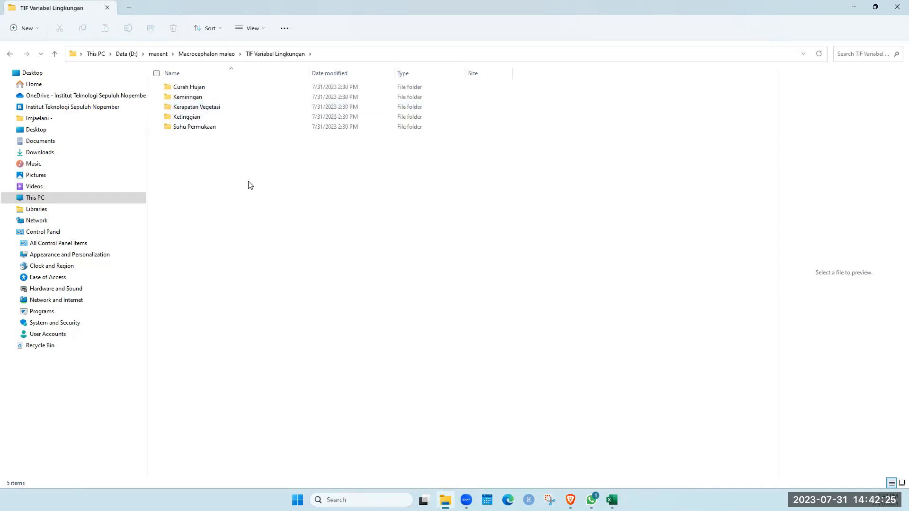
click(215, 57)
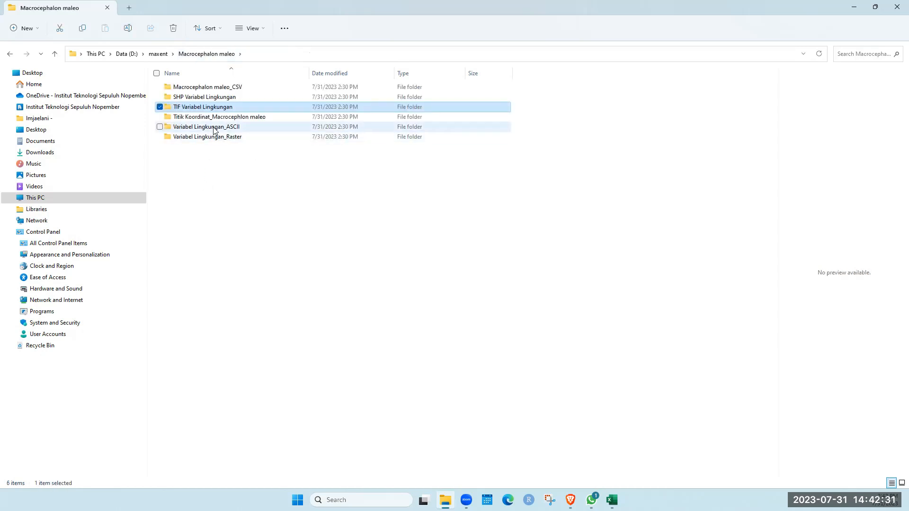
Look through the Variabel Lingkungan_ASCII and Variabel Lingkungan_Raster folders, including ch, and select the ASCII and Macrocephalon maleo_CSV folders together.
double_click(214, 128)
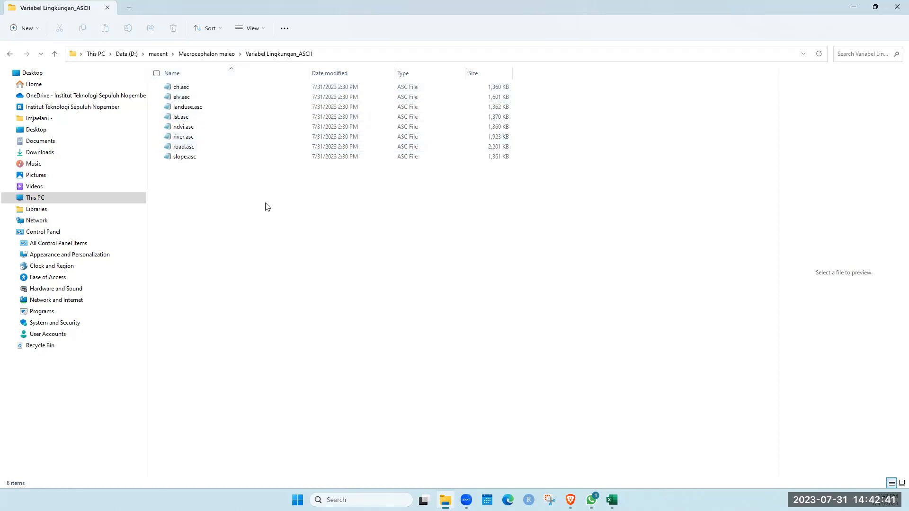
click(232, 59)
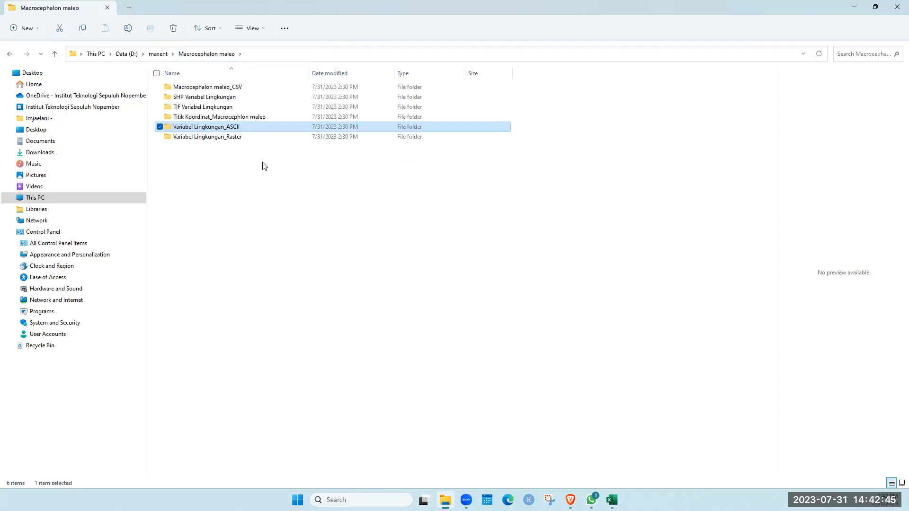
double_click(251, 137)
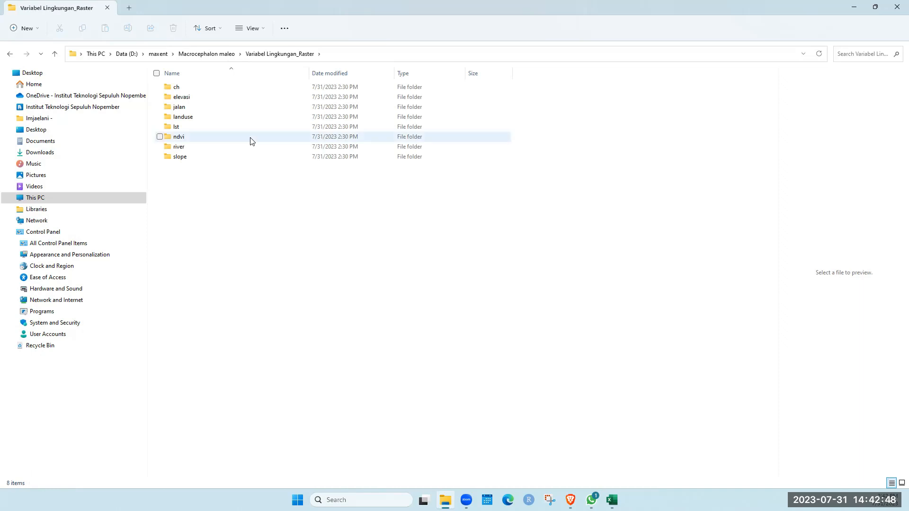
click(246, 86)
double_click(246, 87)
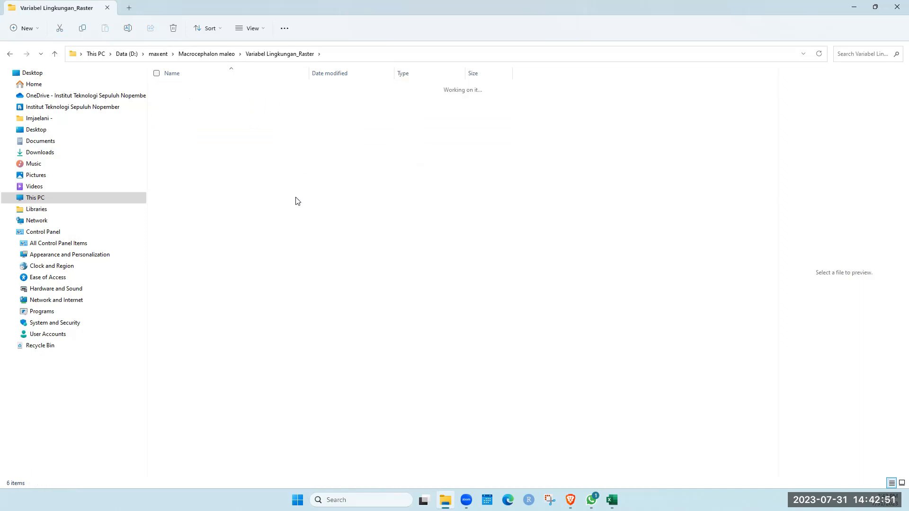
click(280, 53)
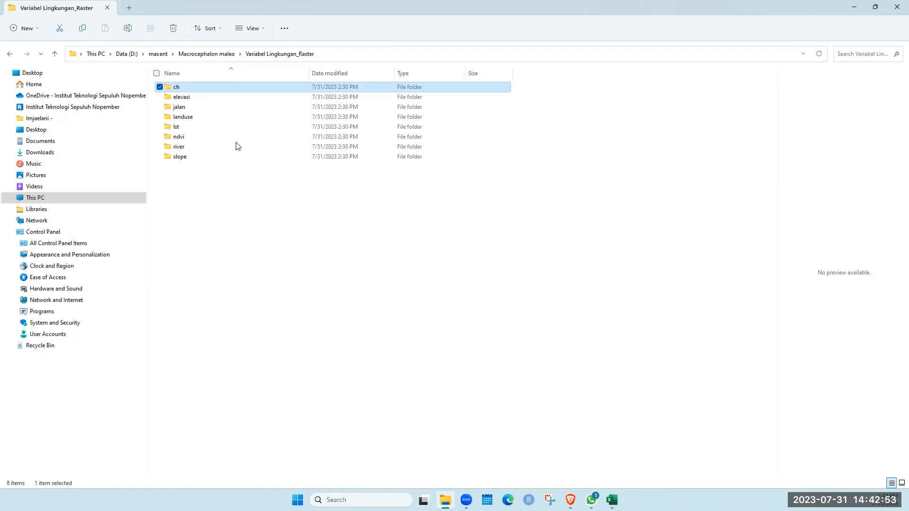
click(224, 55)
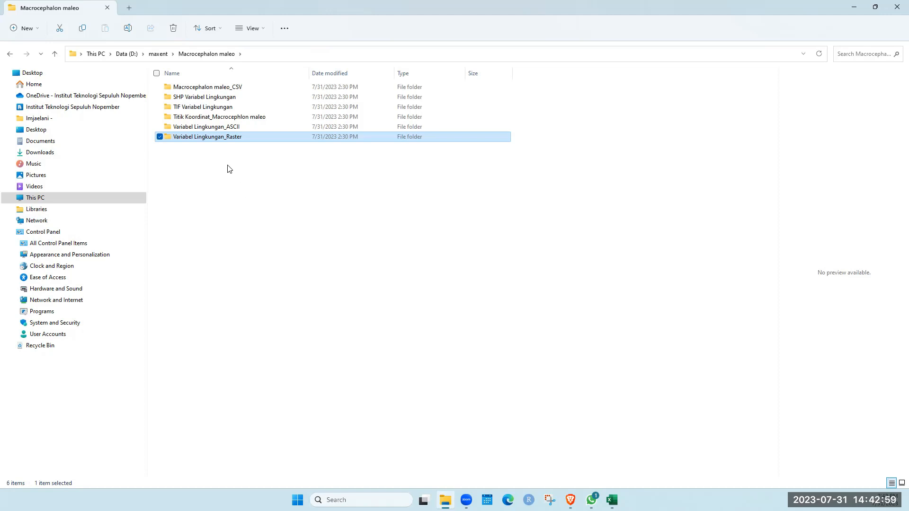
click(231, 127)
ctrl+click(220, 89)
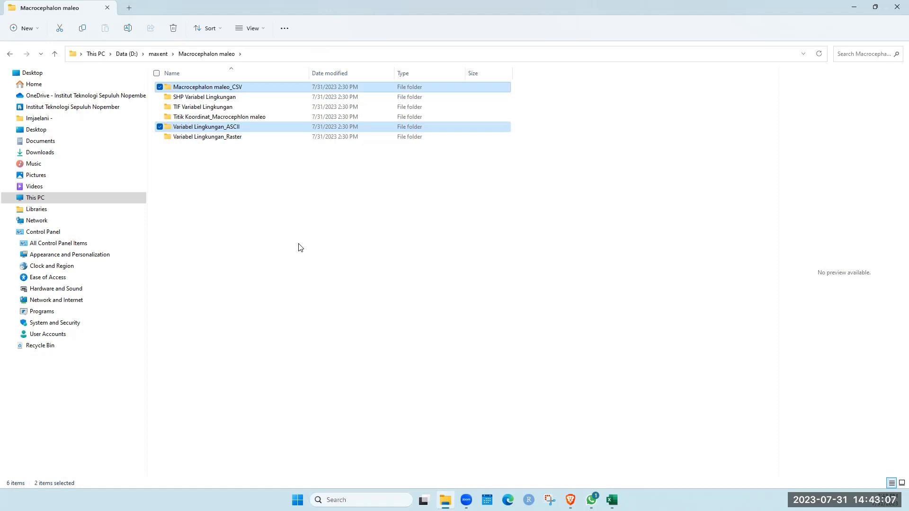
Start MaxEnt from maxent.bat in the maxent folder and enlarge and reposition its window.
click(279, 183)
key(alt+Up)
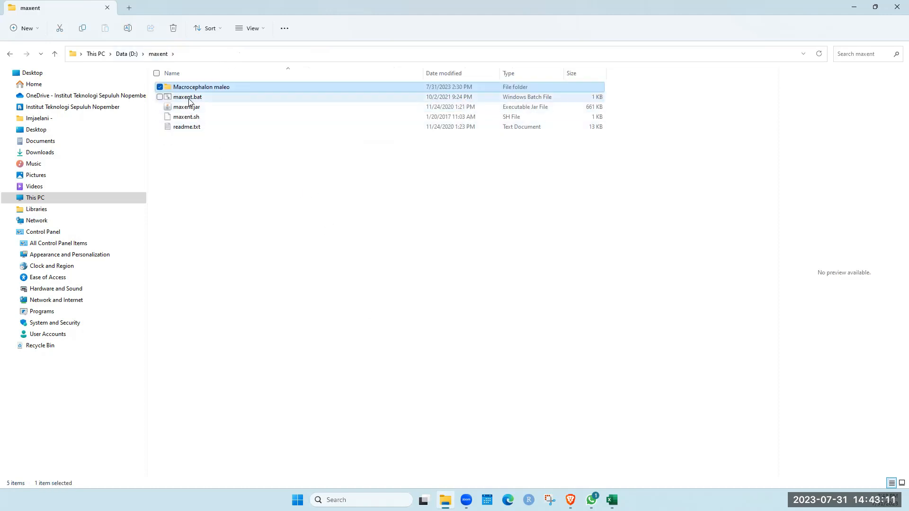
click(189, 99)
double_click(189, 100)
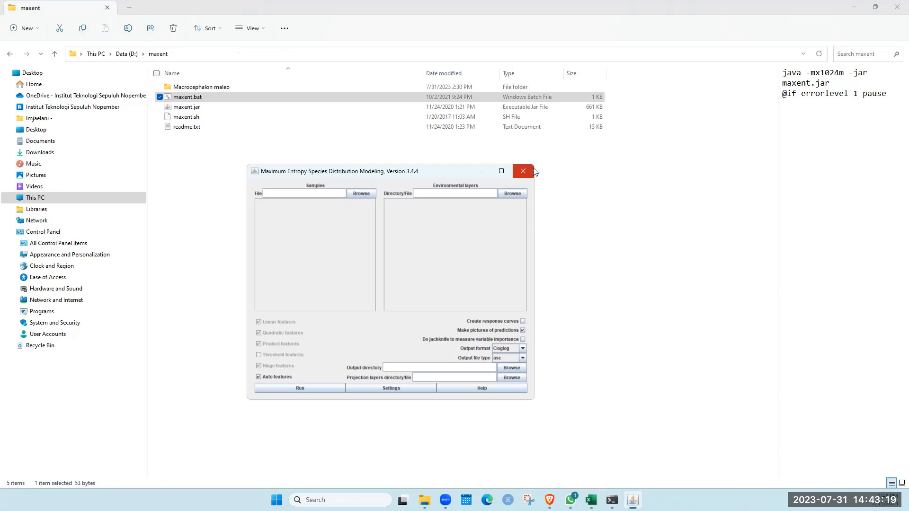
drag(533, 167, 707, 67)
drag(517, 77, 408, 65)
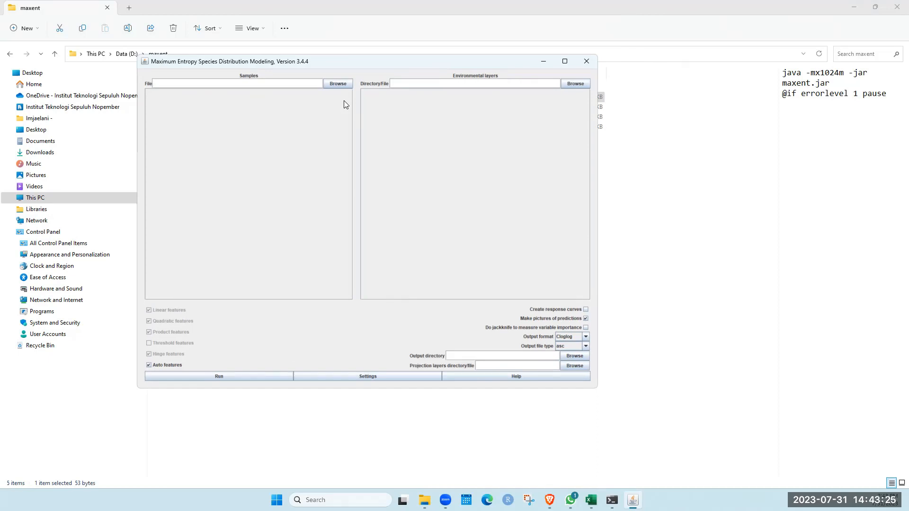
Load Macrocephalon maleo.csv from D:\maxent\Macrocephalon maleo\Macrocephalon maleo_CSV as the samples file.
click(342, 85)
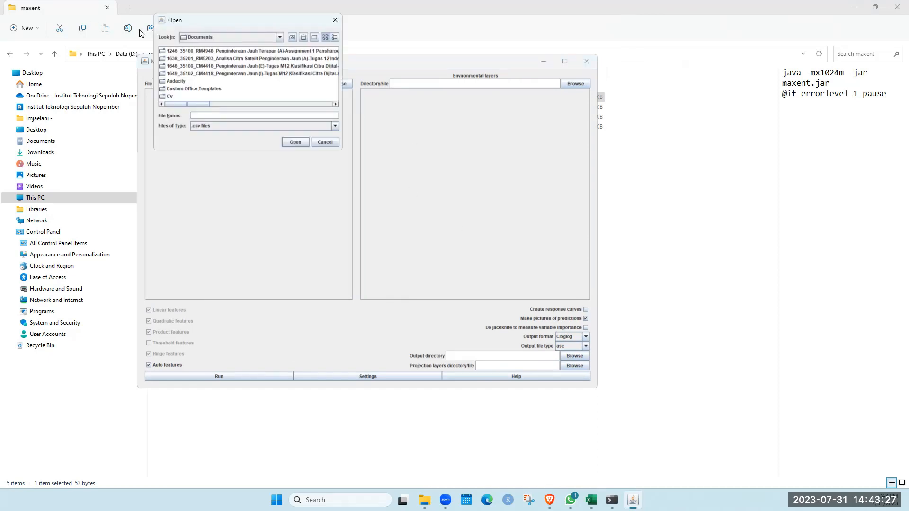
drag(214, 21, 241, 68)
scroll(254, 129, down, 2)
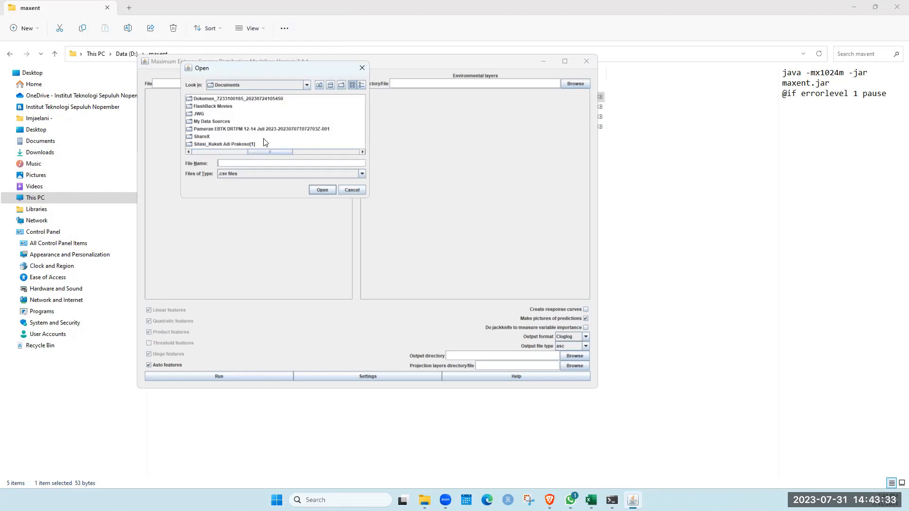
mouse_move(262, 151)
mouse_down()
mouse_move(224, 152)
mouse_move(270, 151)
mouse_up()
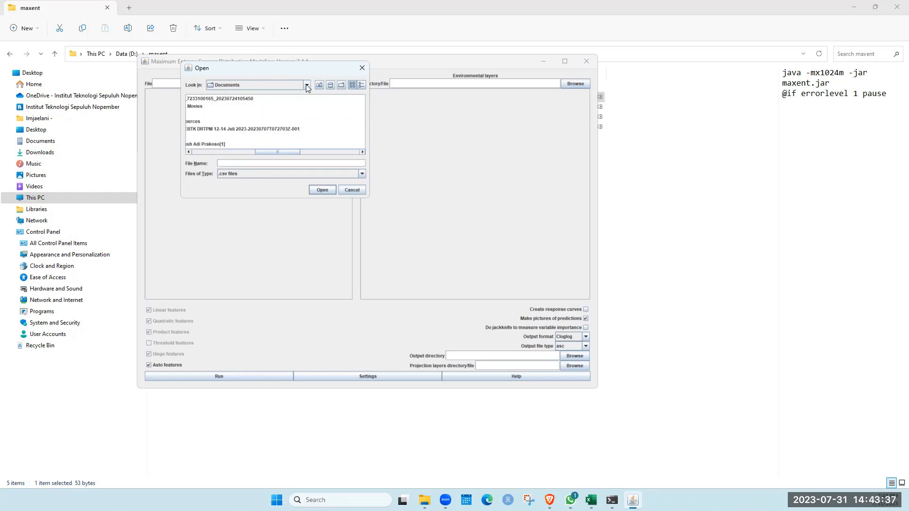
click(306, 86)
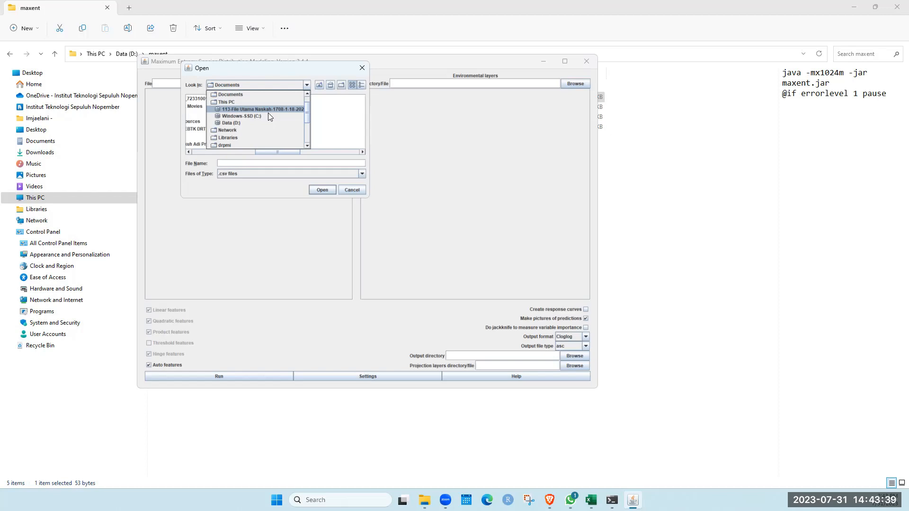
click(260, 123)
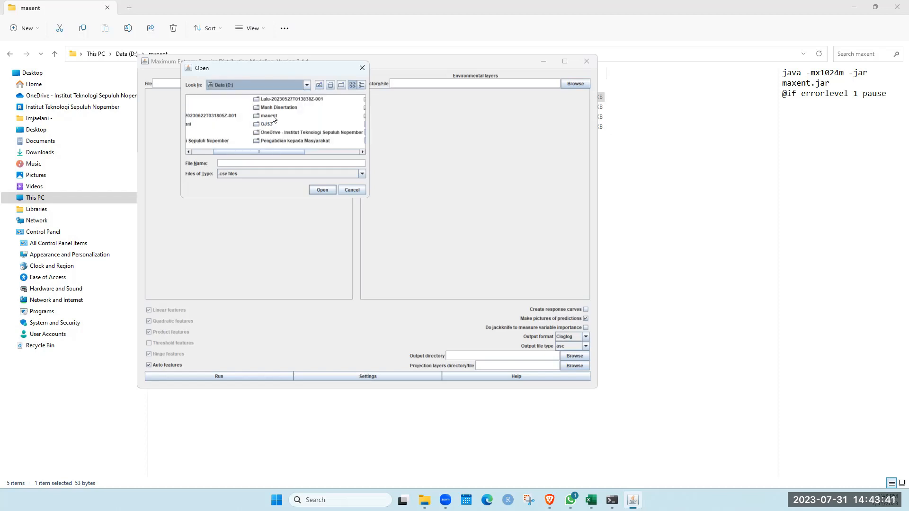
double_click(271, 115)
double_click(236, 100)
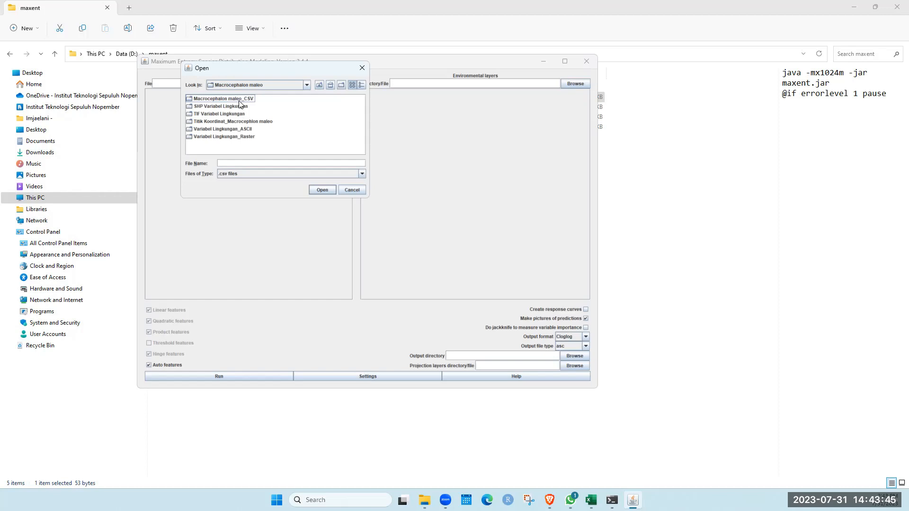
double_click(240, 97)
click(328, 189)
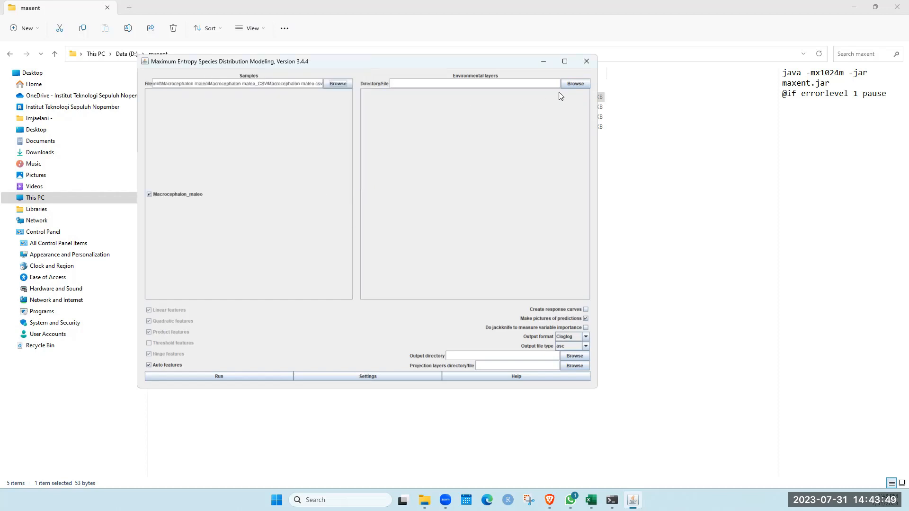
Load the D:\maxent\Macrocephalon maleo\Variabel Lingkungan_ASCII directory as the environmental layers.
click(572, 85)
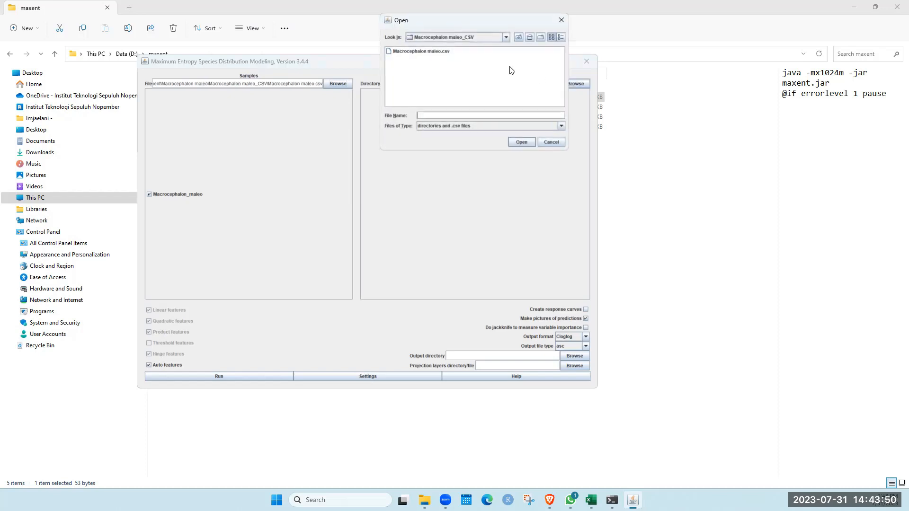
click(507, 37)
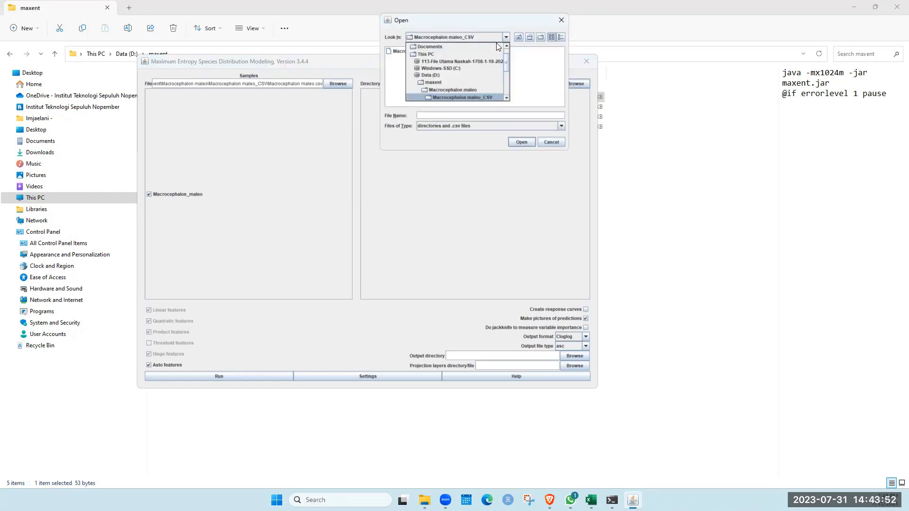
click(477, 89)
click(442, 83)
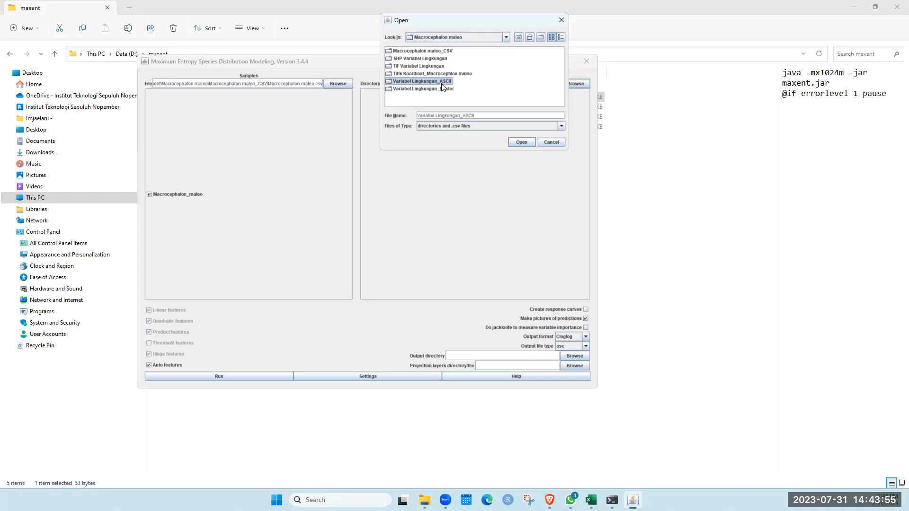
double_click(442, 87)
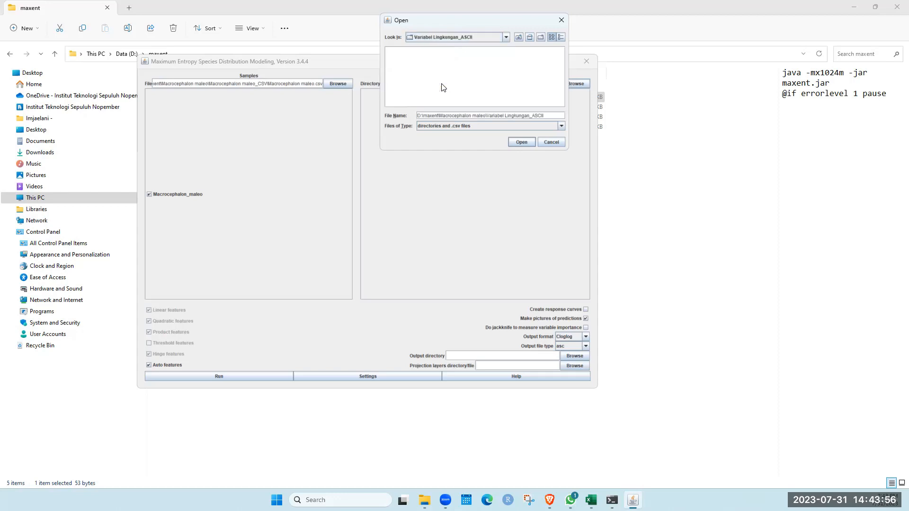
click(525, 142)
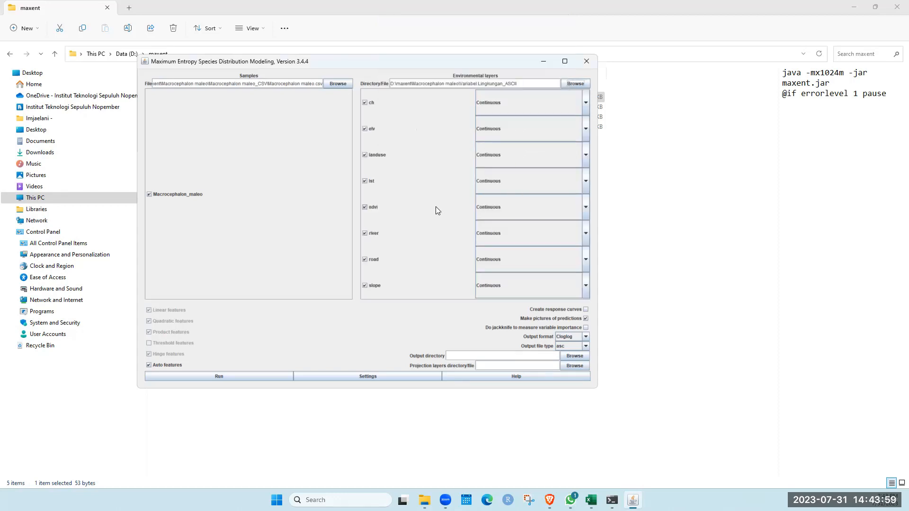
Check the data type choices for the ch layer, keep Continuous, and try to run the model without an output directory.
click(586, 103)
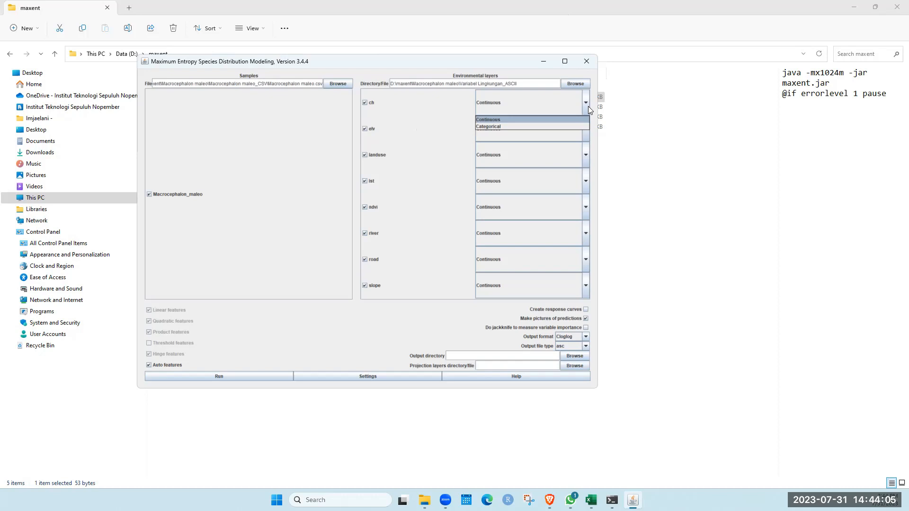
click(588, 106)
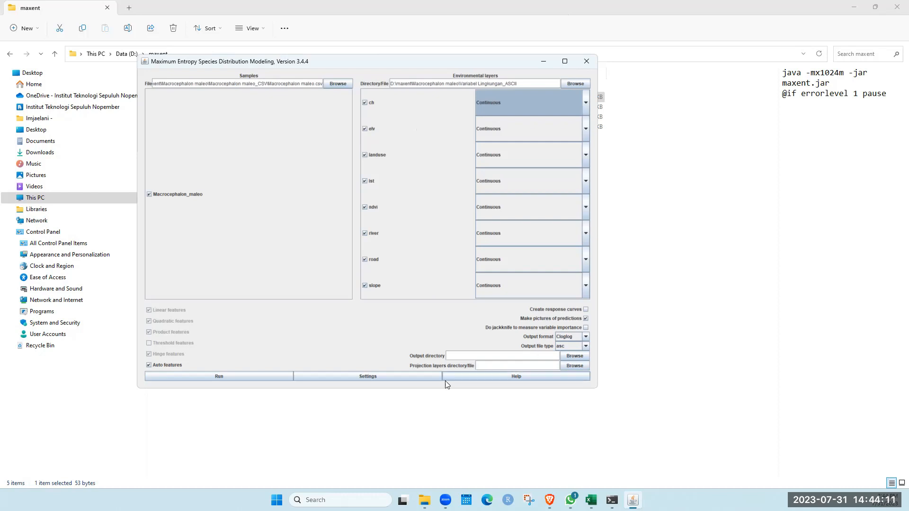
click(242, 377)
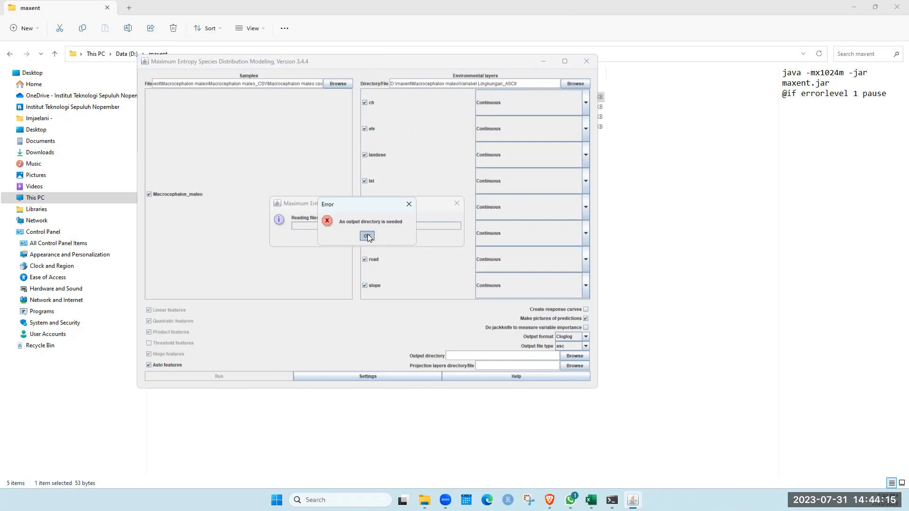
click(368, 235)
Create a folder named Output inside Macrocephalon maleo and set it as the output directory.
click(572, 356)
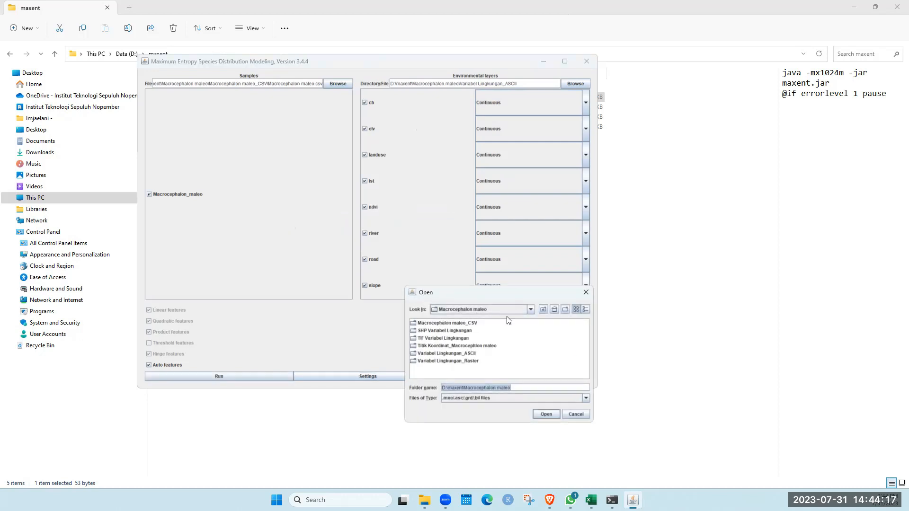
click(565, 309)
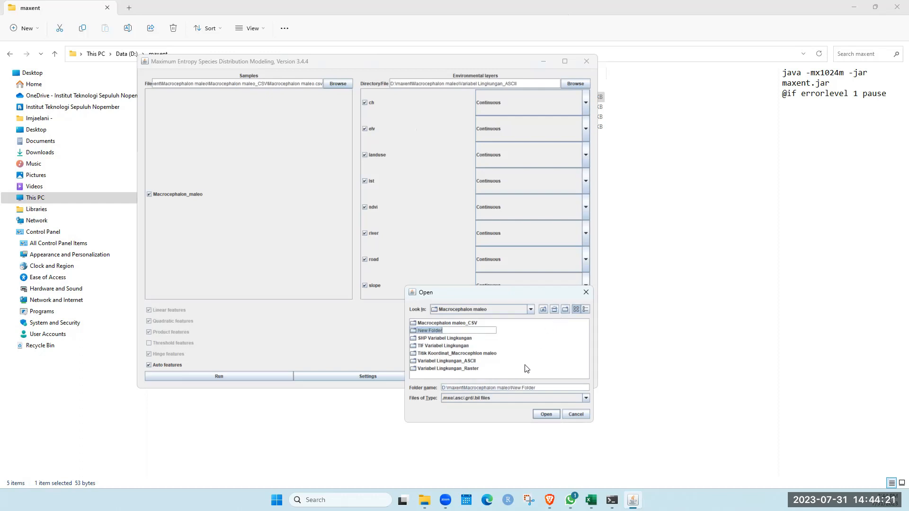
text(Outout)
key(BackSpace)
key(BackSpace)
text(put)
click(411, 329)
double_click(411, 328)
click(547, 412)
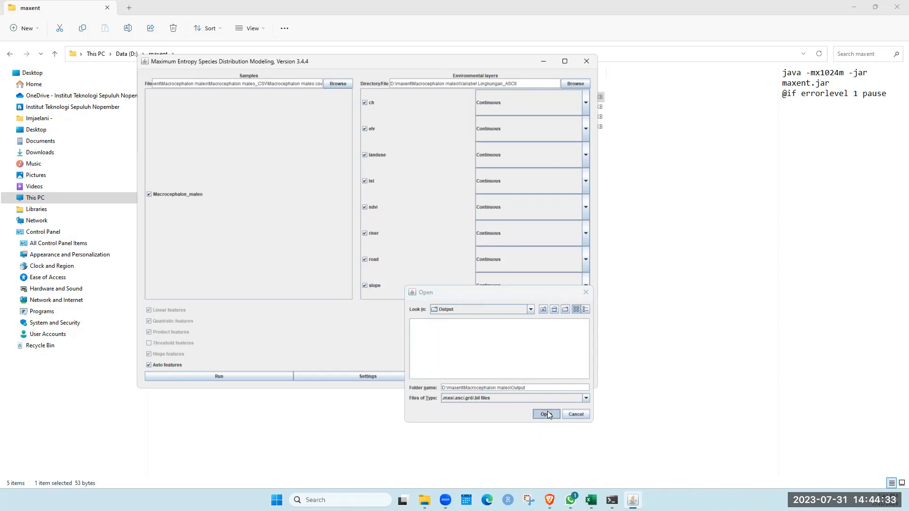
Set ch.asc from the Variabel Lingkungan_ASCII folder as the projection layers file.
click(584, 374)
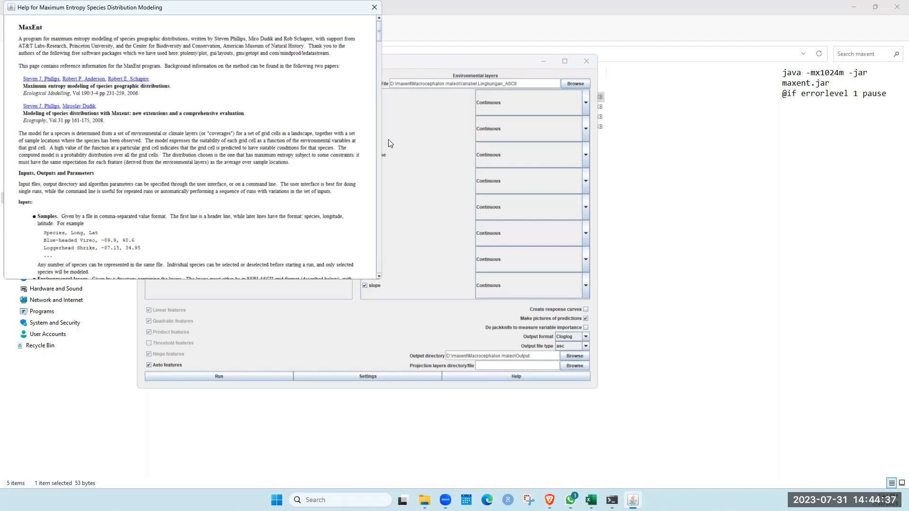
click(374, 7)
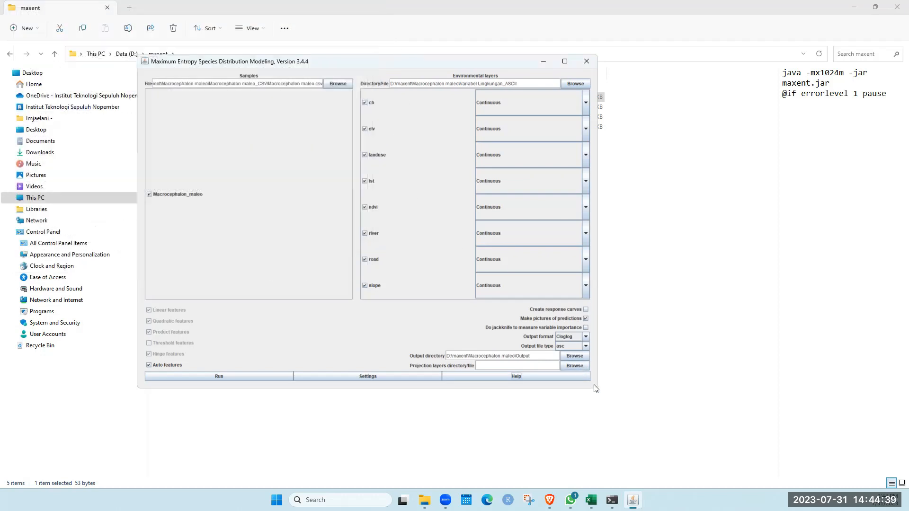
click(577, 365)
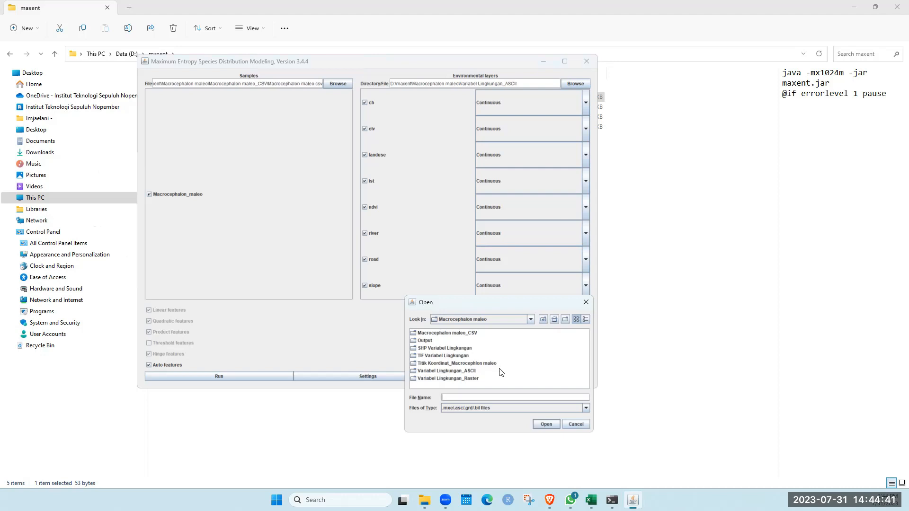
click(459, 375)
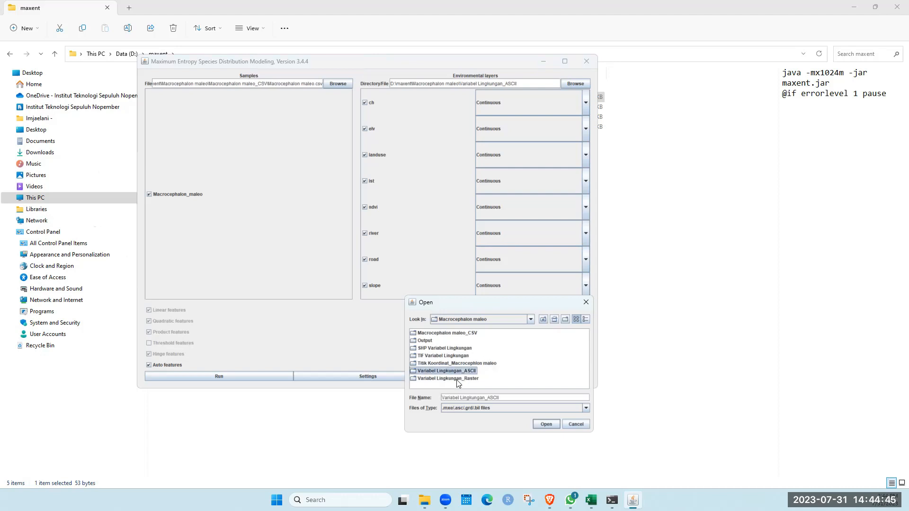
click(459, 372)
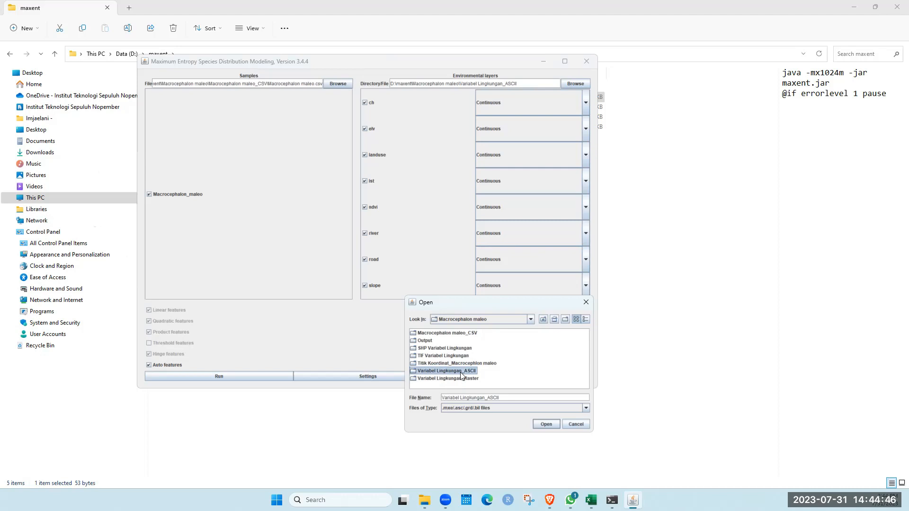
double_click(414, 373)
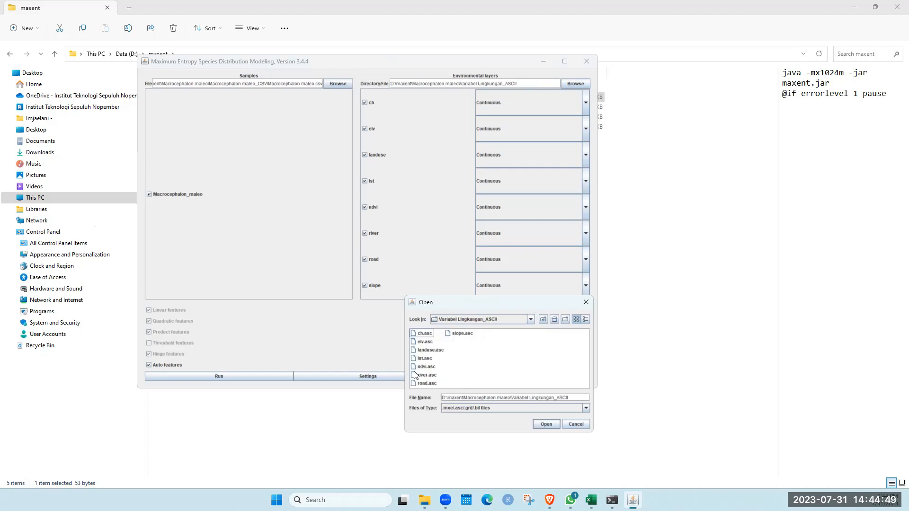
click(424, 334)
click(546, 424)
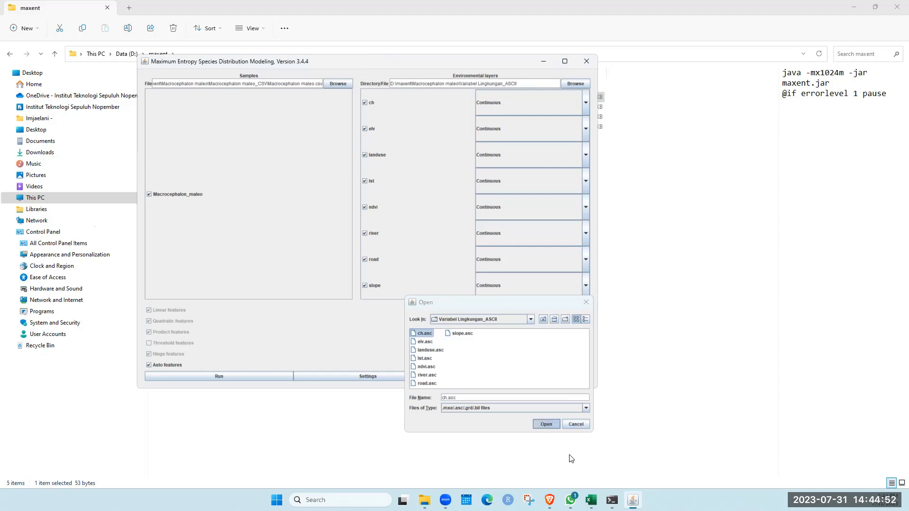
Run the Macrocephalon maleo model, dismiss the sample warnings and close MaxEnt.
click(252, 375)
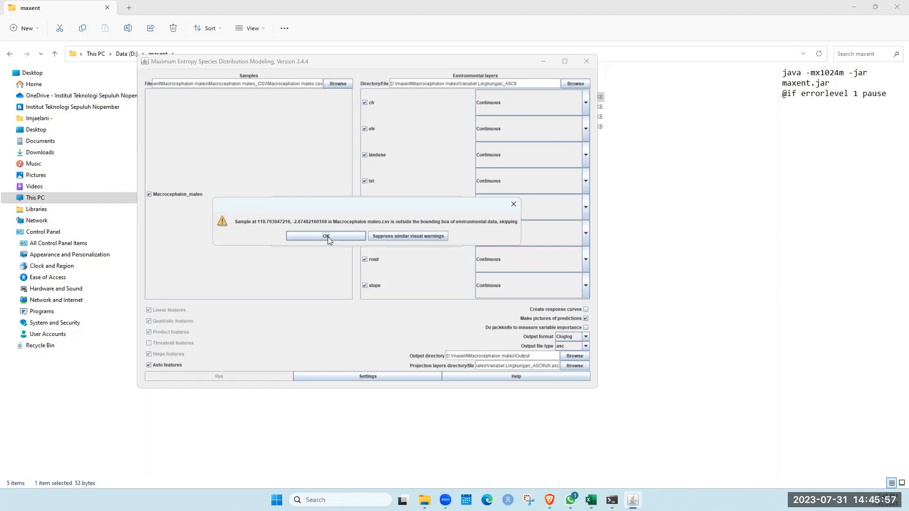
click(328, 237)
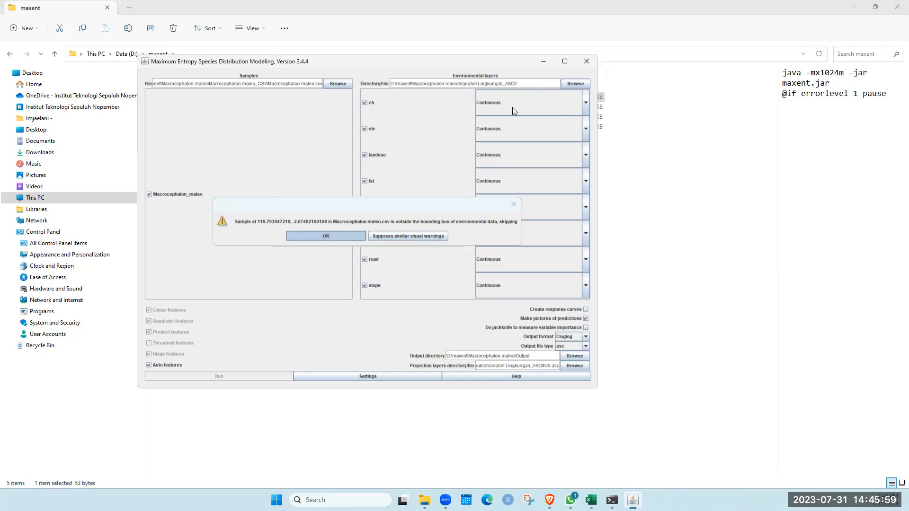
click(512, 206)
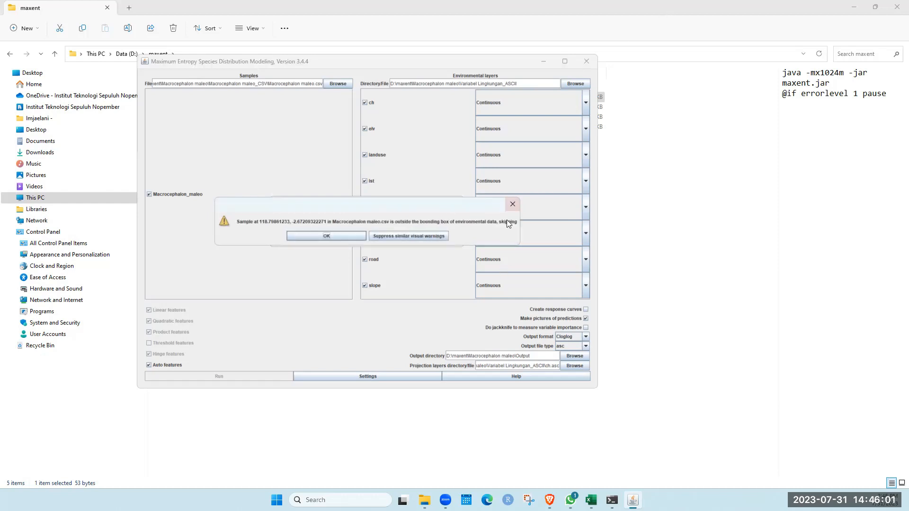
click(511, 202)
click(440, 236)
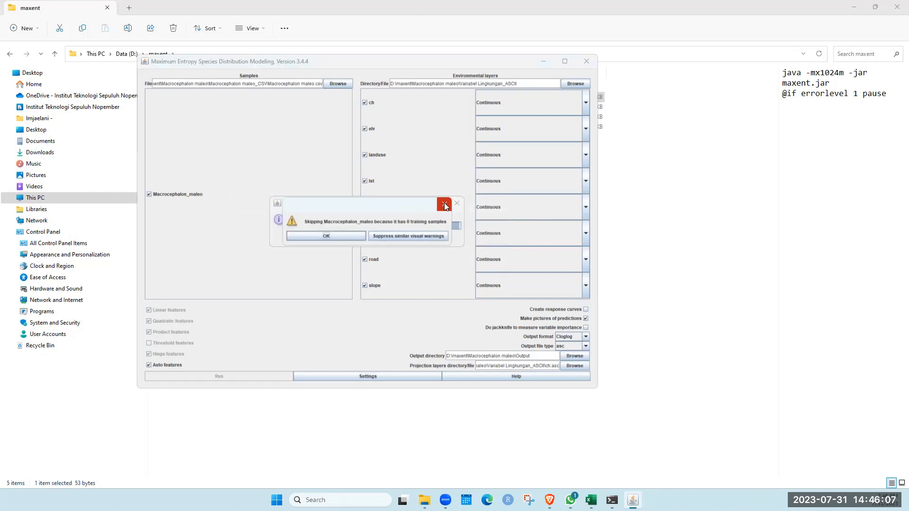
click(445, 205)
click(587, 61)
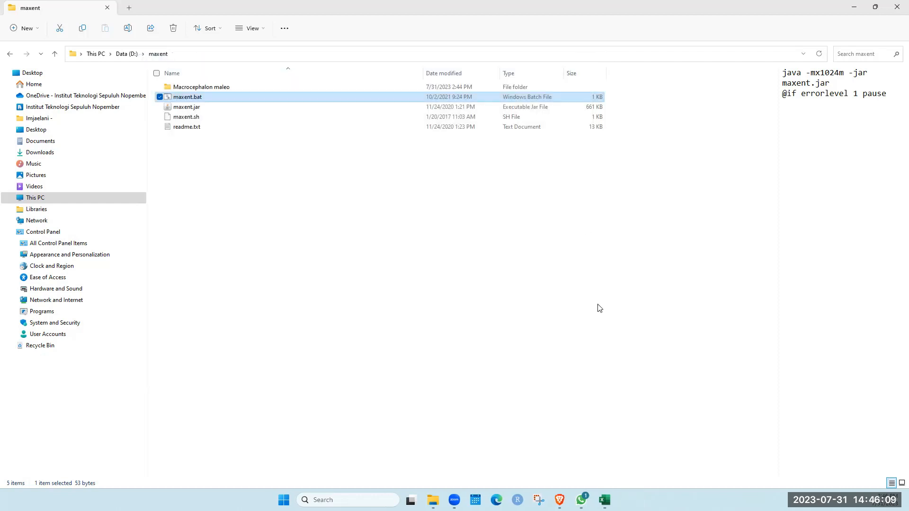
Create a new folder inside D:\maxent, next to the Macrocephalon maleo folder.
click(461, 270)
click(127, 54)
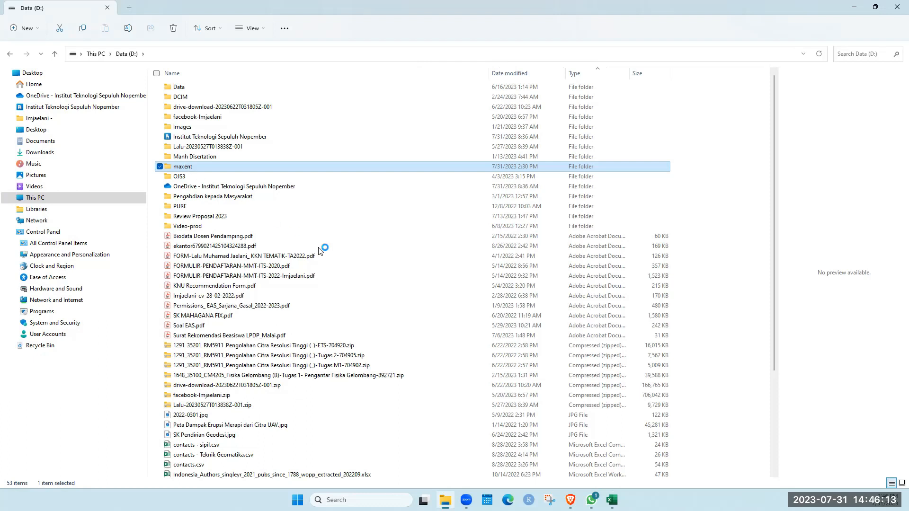
key(Return)
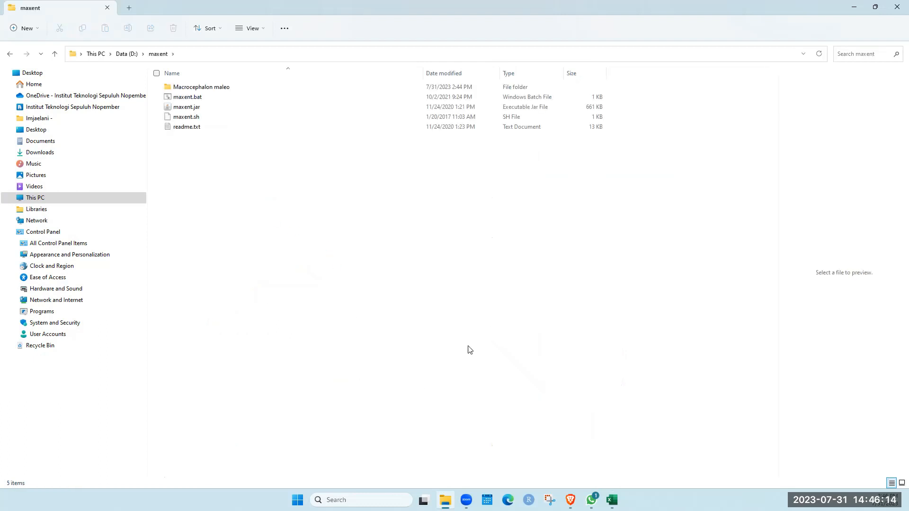
right_click(228, 186)
mouse_move(276, 260)
click(384, 258)
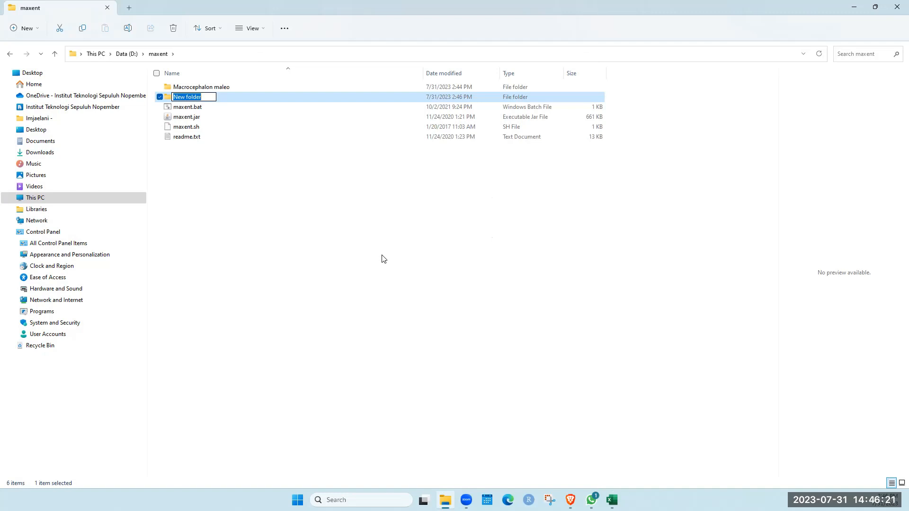
Switch to the Brave browser, copy the Wikipedia article title Maleo senkawor and look through its population and habitat sections.
click(570, 499)
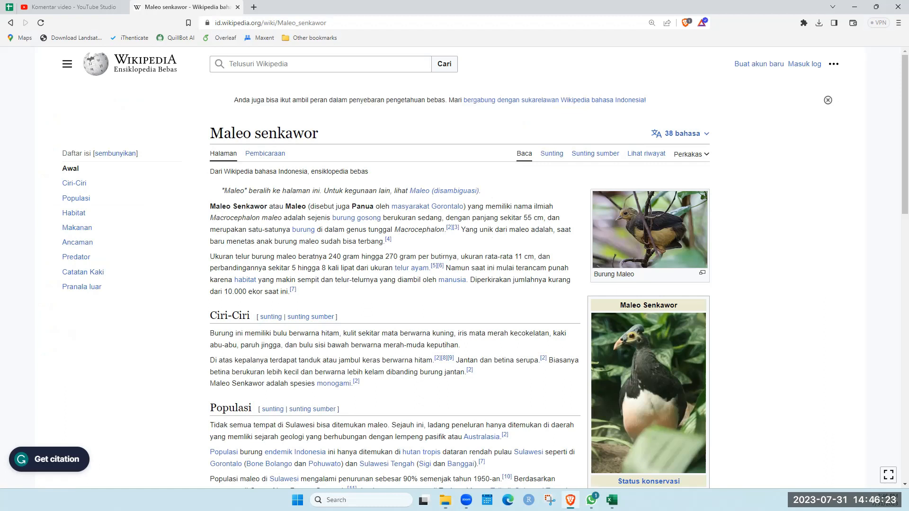
double_click(256, 138)
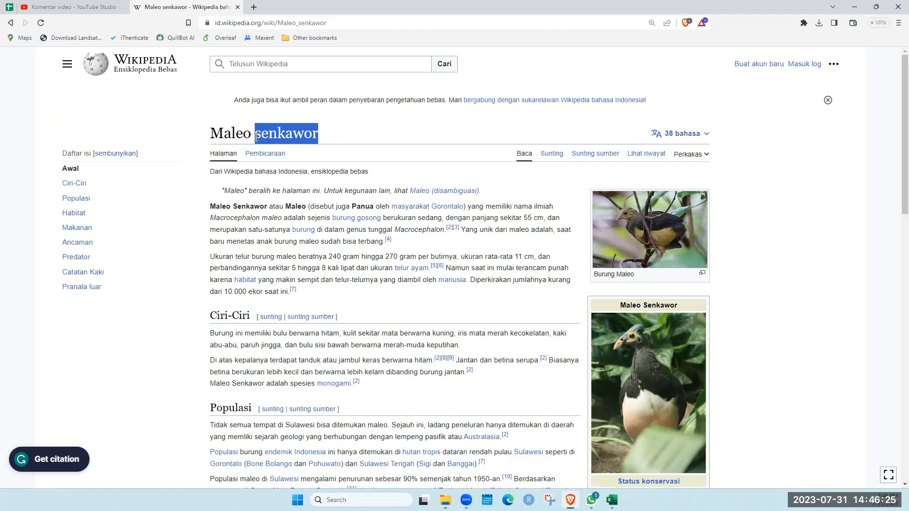
triple_click(256, 138)
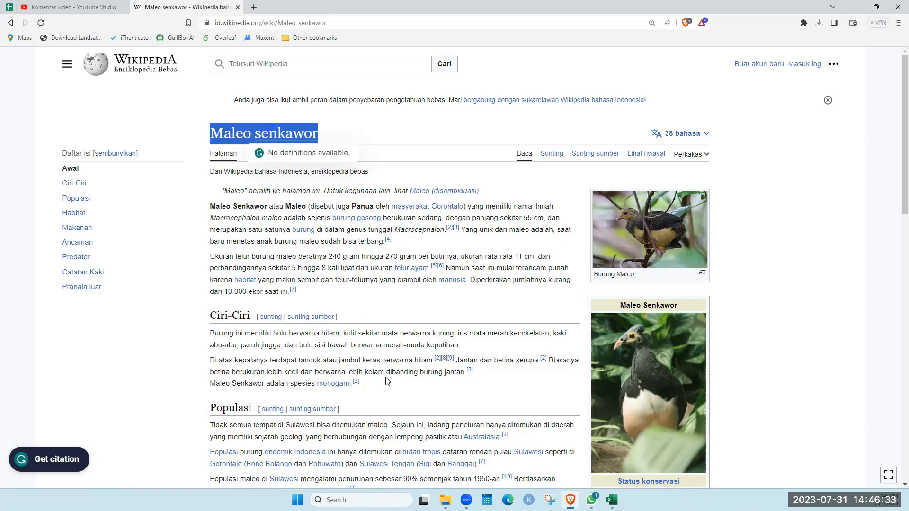
scroll(387, 379, down, 2)
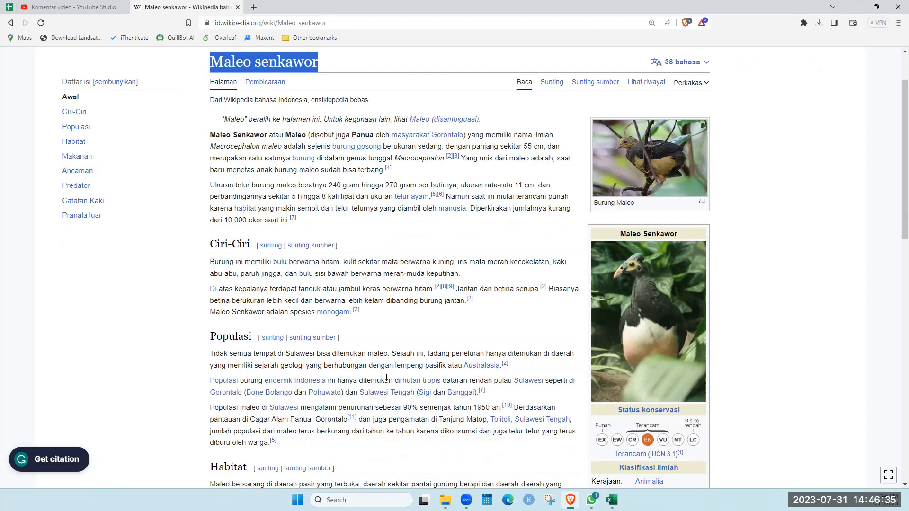
scroll(387, 378, down, 3)
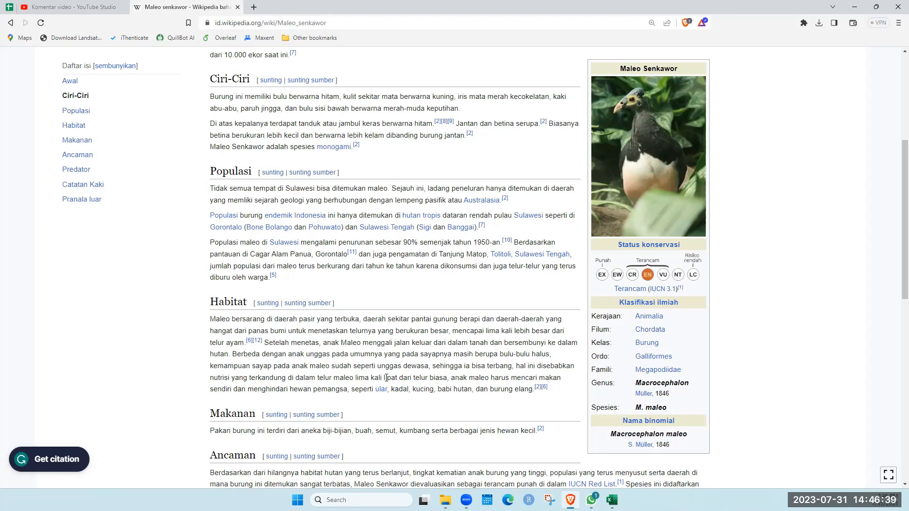
Return to File Explorer and rename the new folder in D:\maxent as Maleo senkawor.
click(854, 6)
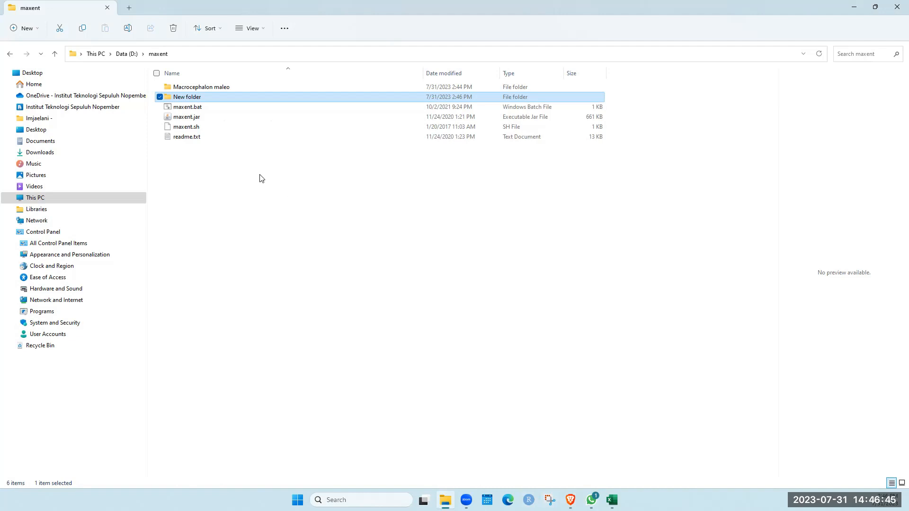
right_click(188, 100)
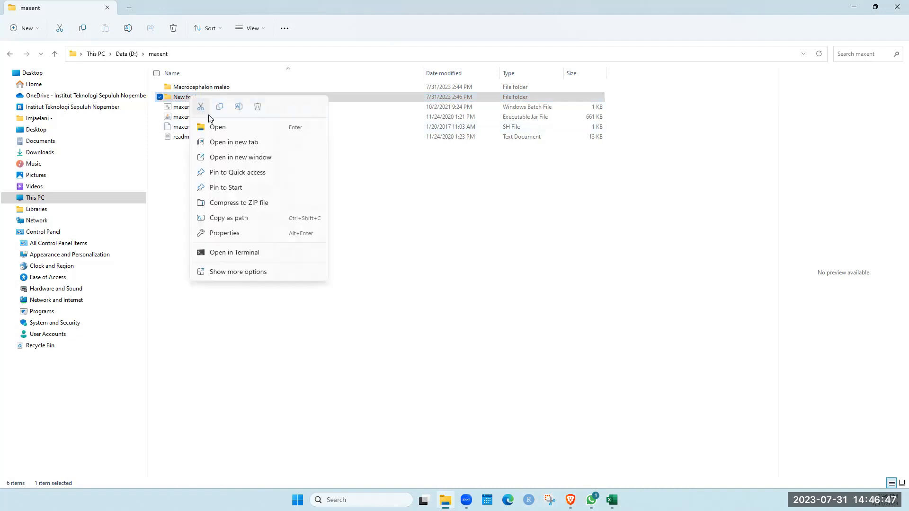
click(240, 105)
text(Maleo senkawor)
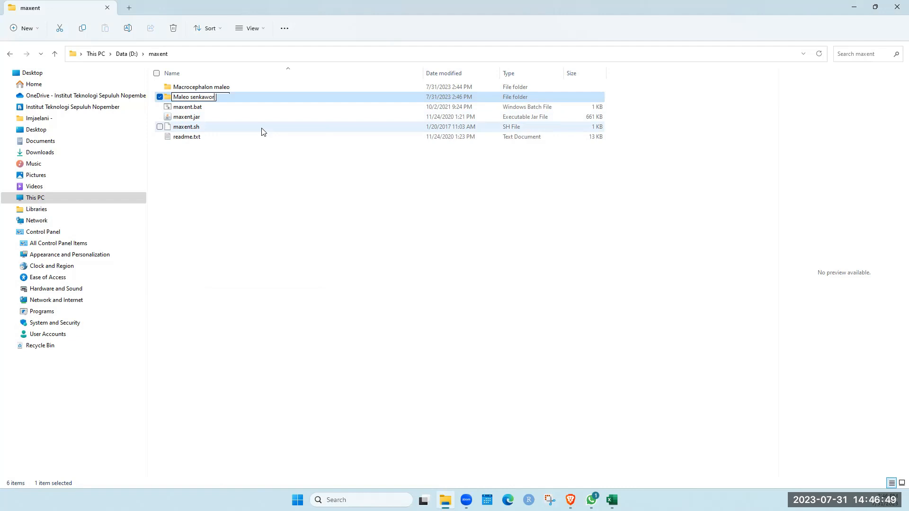
click(236, 192)
Copy Macrocephalon maleo.csv from the Macrocephalon maleo_CSV folder into the Maleo senkawor folder.
click(202, 98)
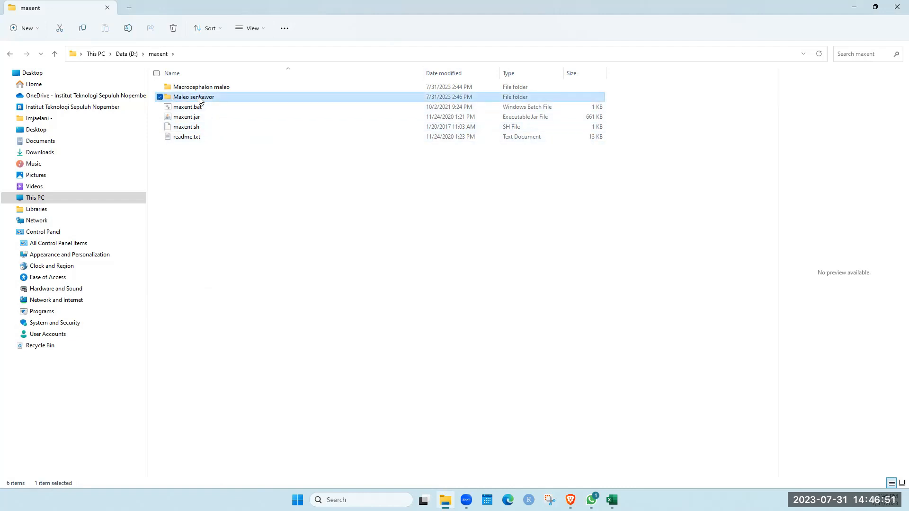
double_click(201, 89)
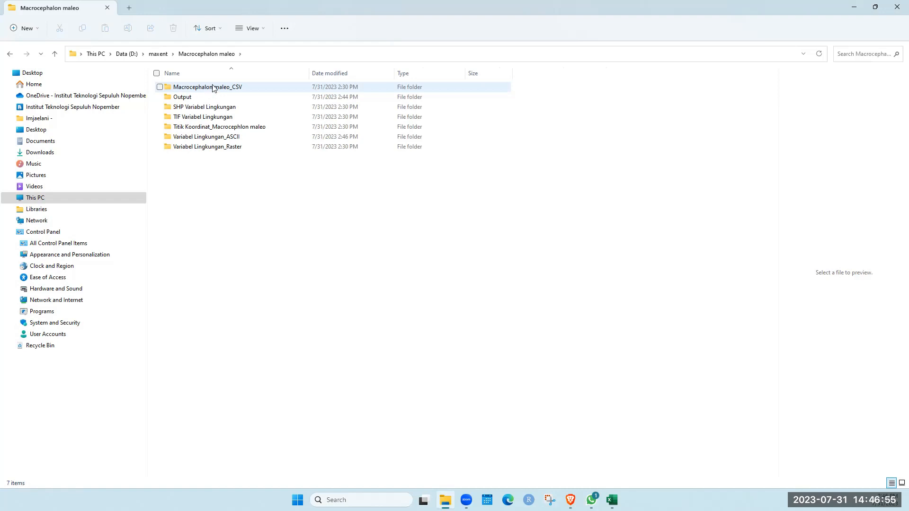
double_click(213, 88)
click(219, 90)
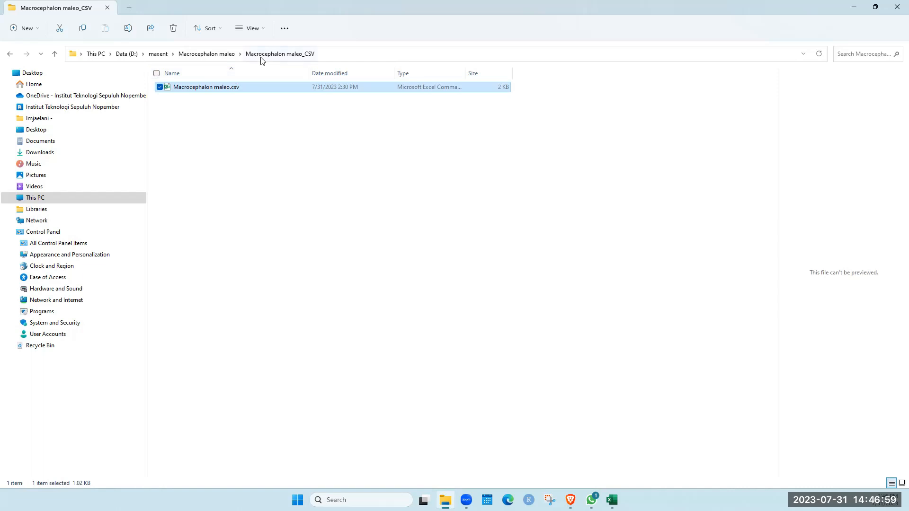
click(217, 54)
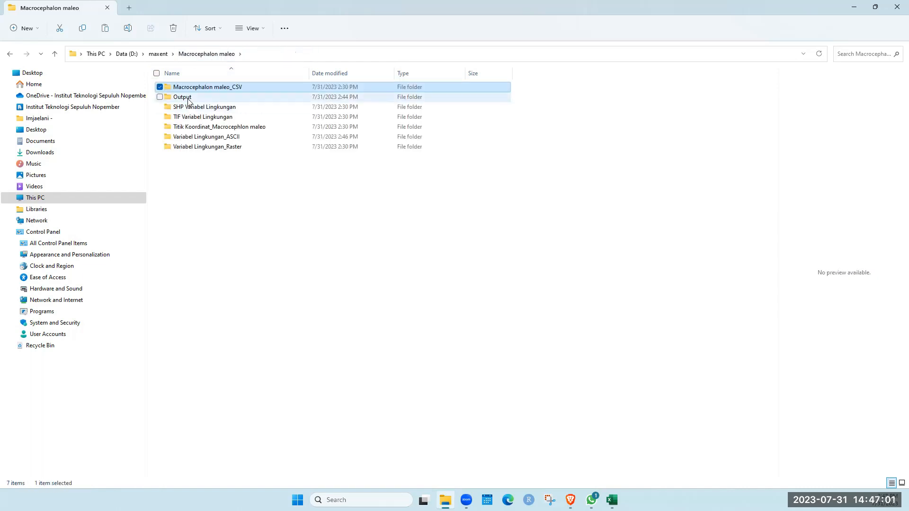
click(158, 54)
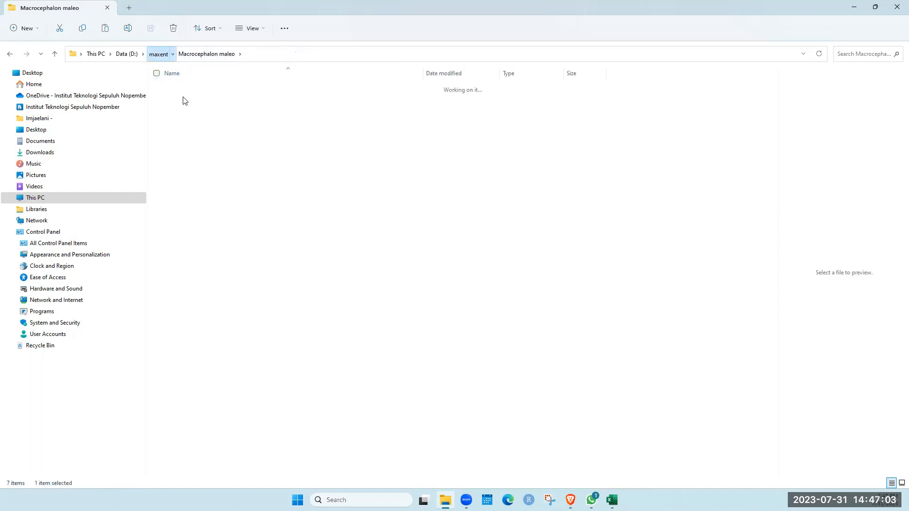
double_click(205, 98)
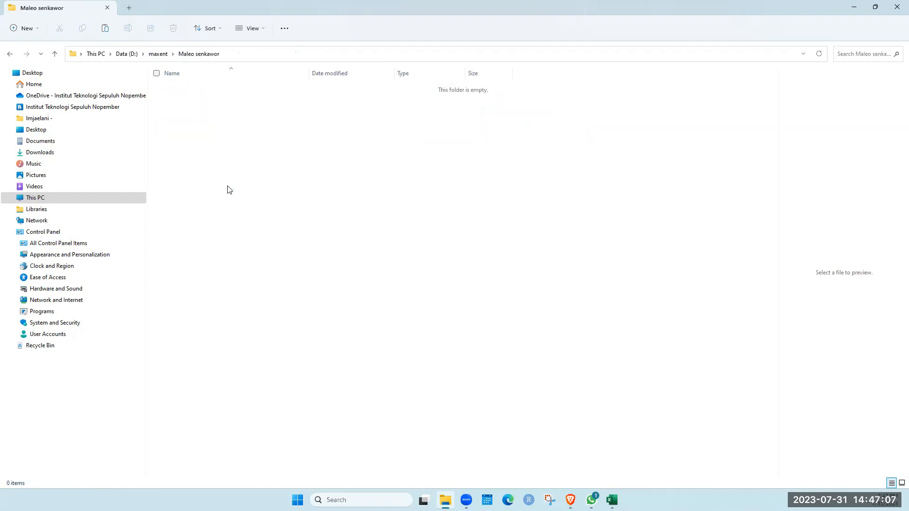
key(ctrl+v)
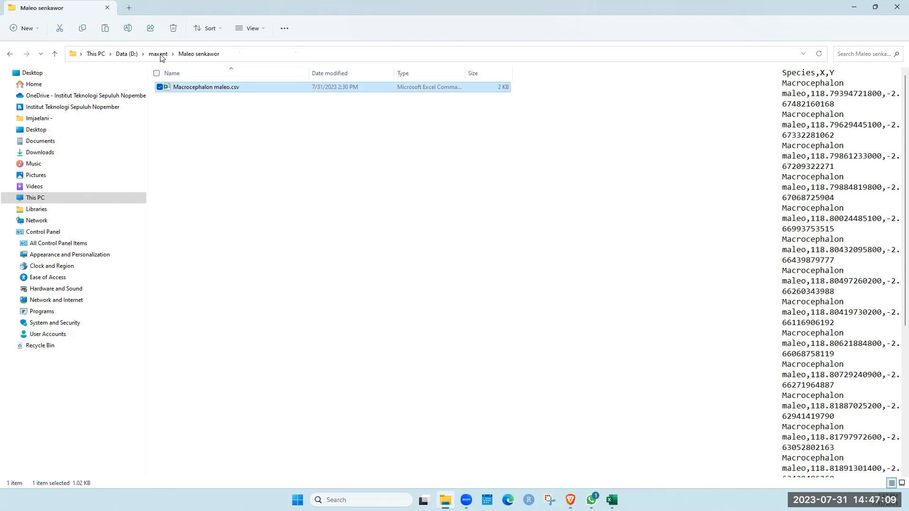
Copy the Variabel Lingkungan_Raster folder from Macrocephalon maleo into the Maleo senkawor folder.
click(158, 53)
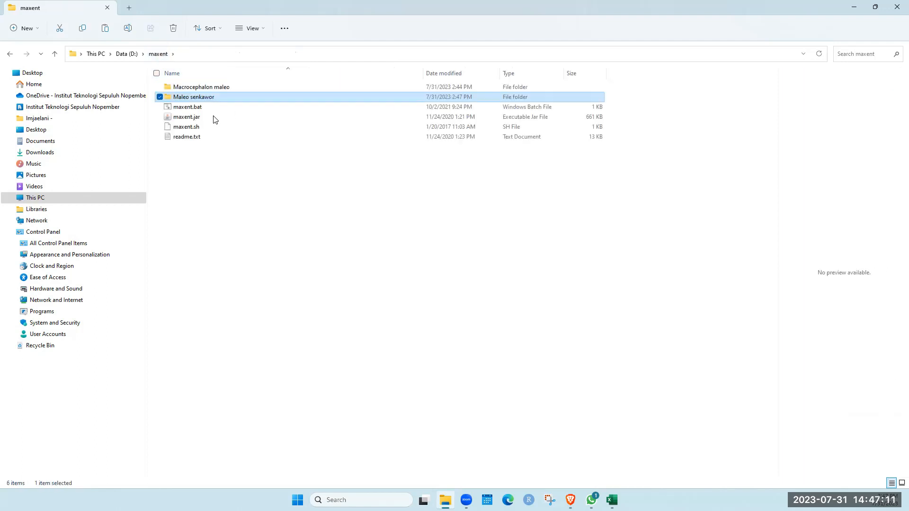
double_click(201, 87)
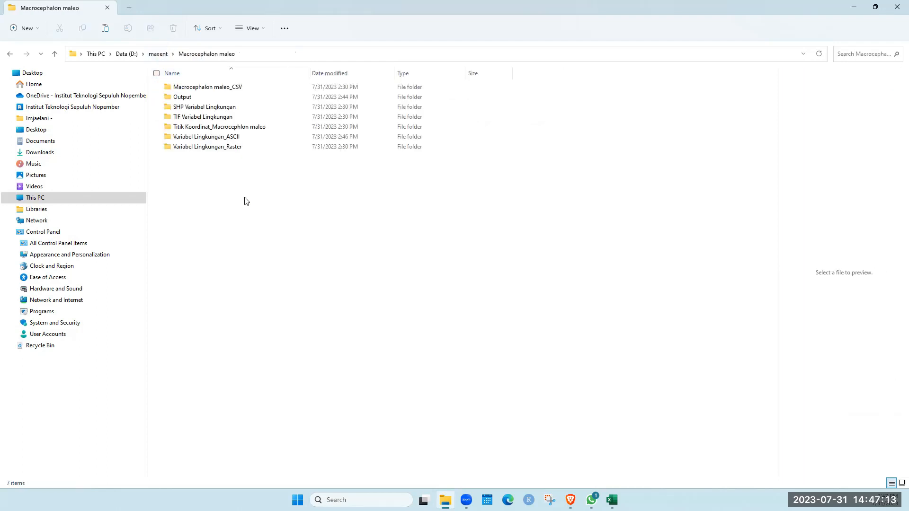
click(233, 147)
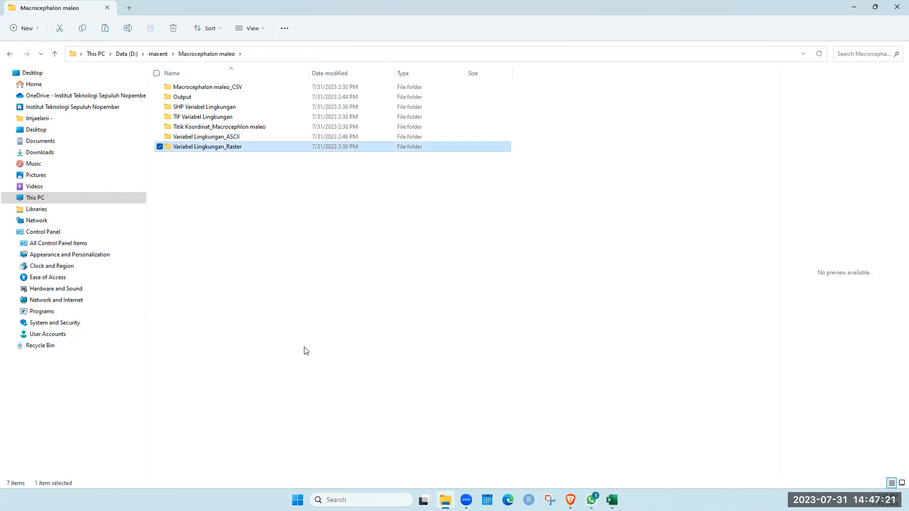
key(alt+Up)
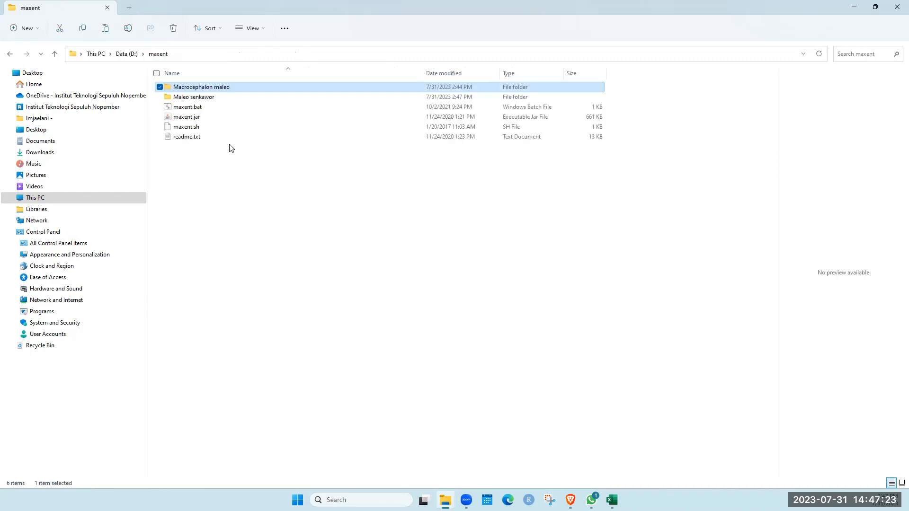
click(206, 98)
double_click(207, 100)
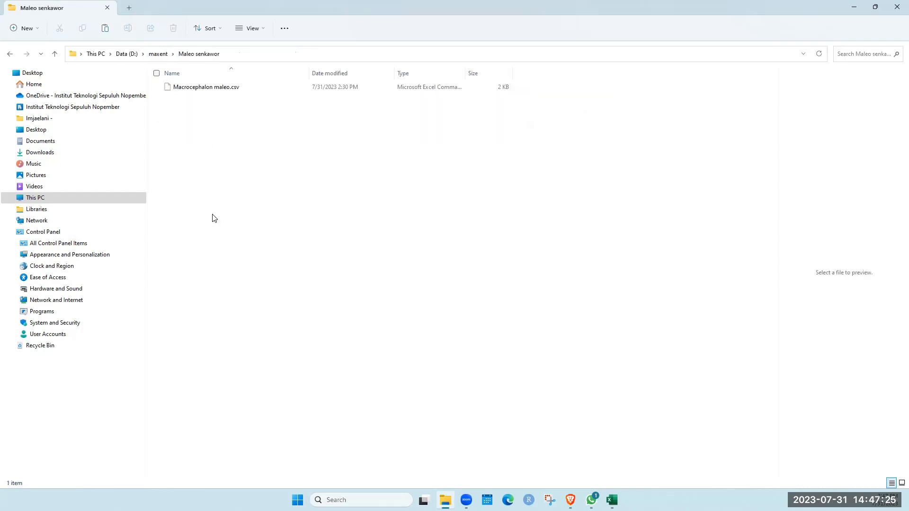
key(ctrl+v)
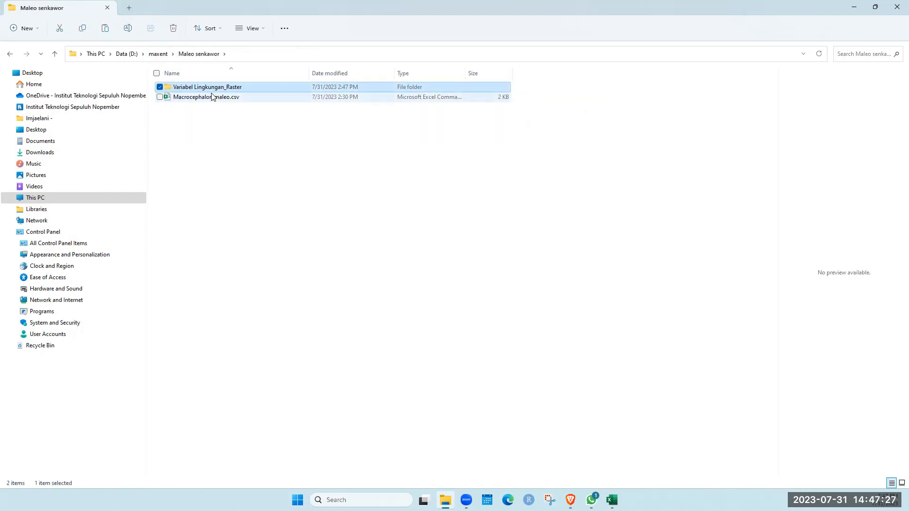
right_click(213, 89)
click(282, 97)
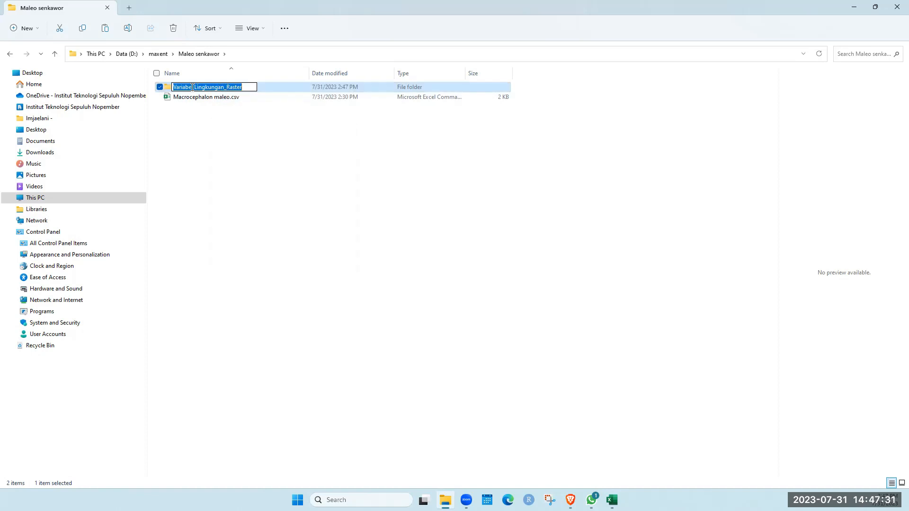
key(Return)
click(209, 118)
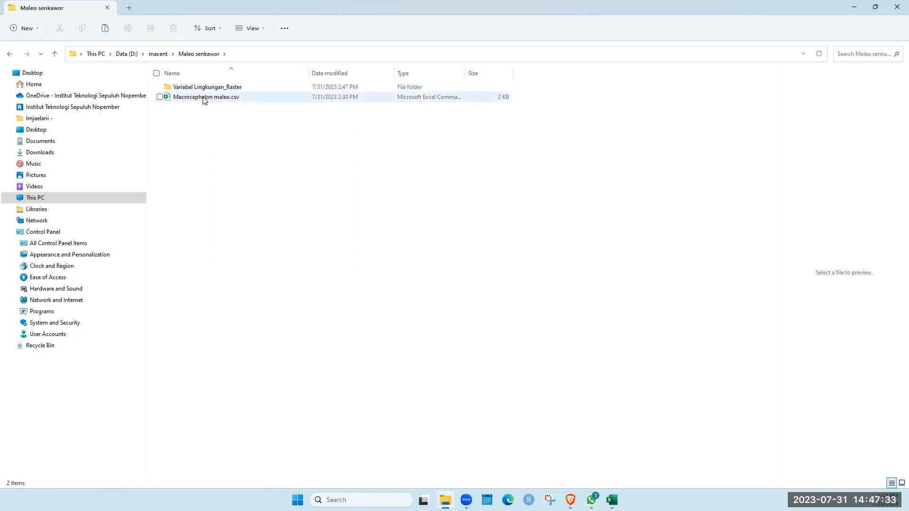
Create a new folder named Variabel Lingkungan_ASCI inside the Maleo senkawor folder.
right_click(208, 139)
mouse_move(264, 231)
click(359, 240)
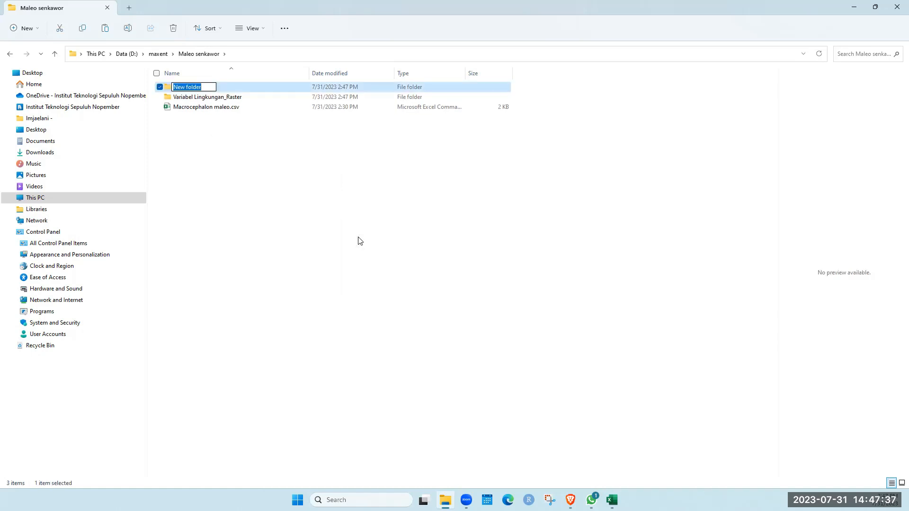
text(Variabel Lingkumg)
key(BackSpace)
key(BackSpace)
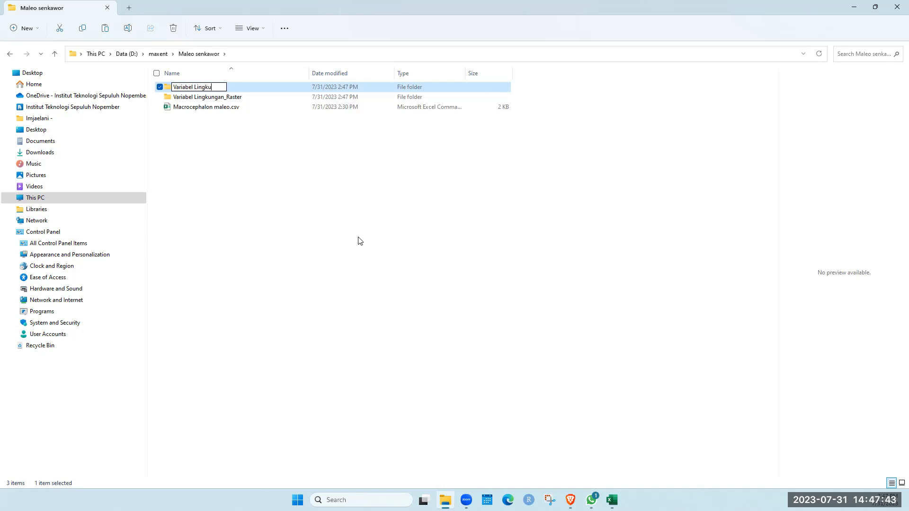
text(ngan_ASCI)
key(Return)
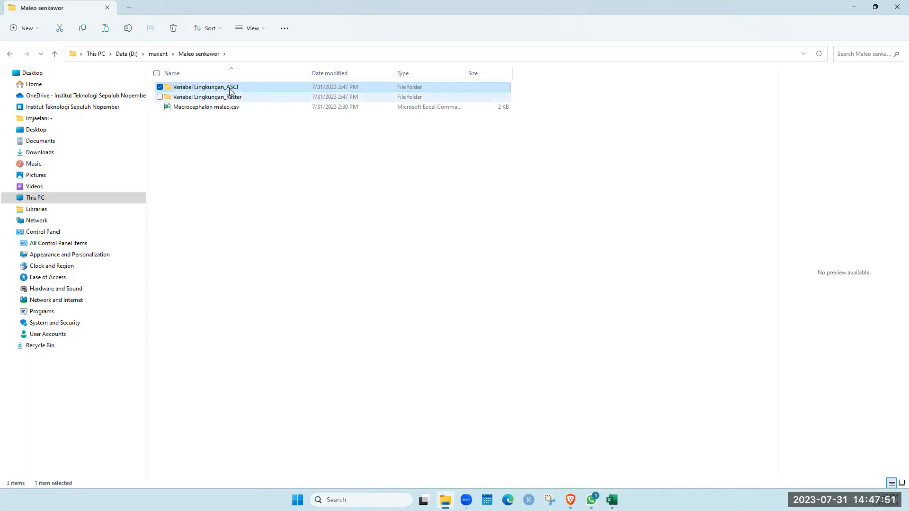
Check the variable folder names in the Macrocephalon maleo folder and return to the Maleo senkawor folder.
click(173, 53)
click(159, 54)
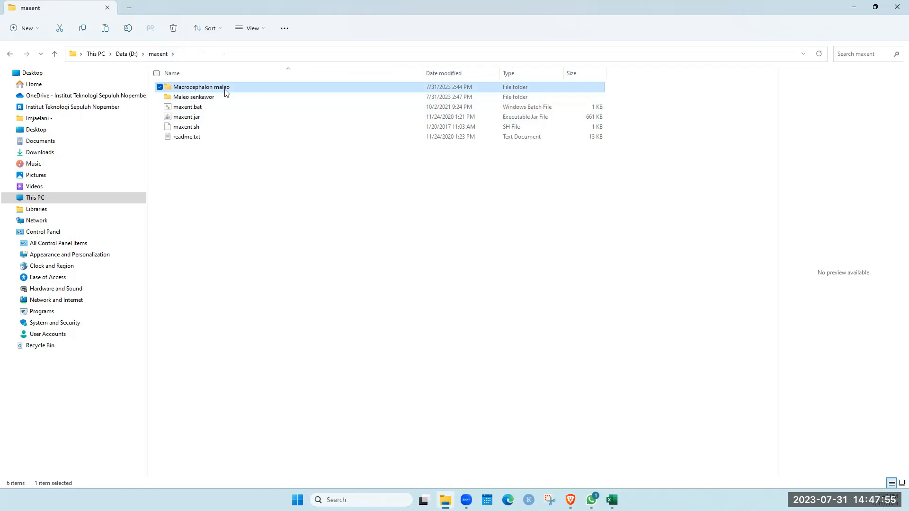
double_click(225, 89)
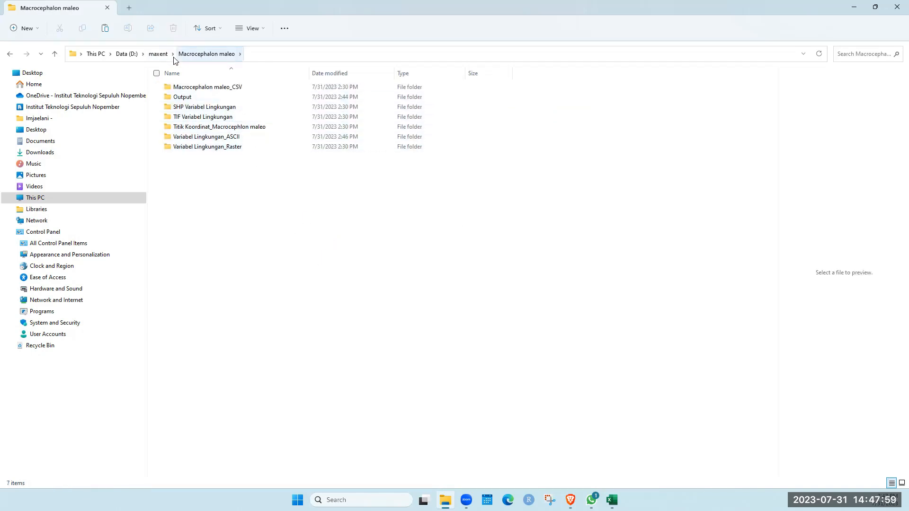
click(158, 53)
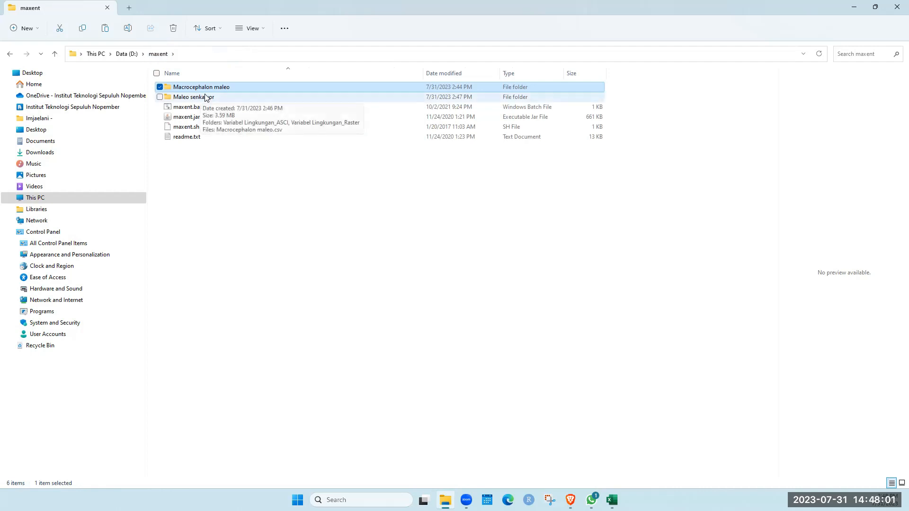
double_click(204, 98)
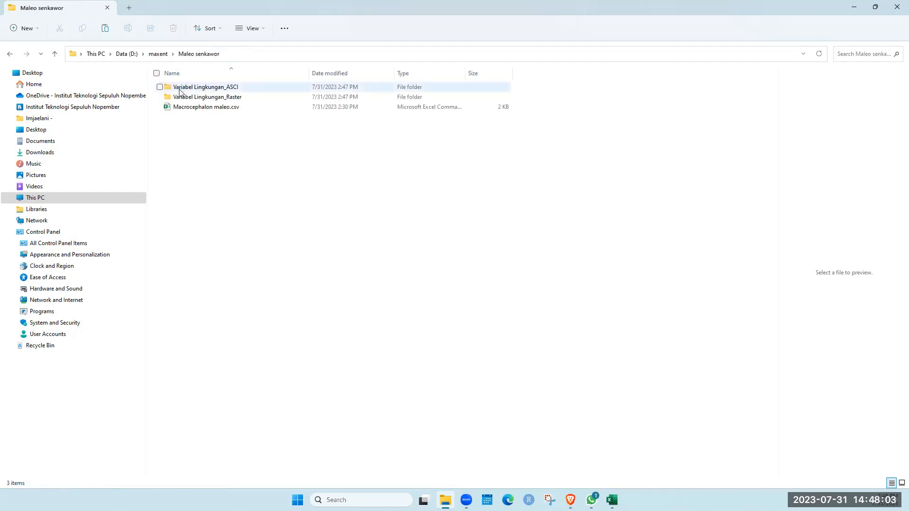
right_click(230, 97)
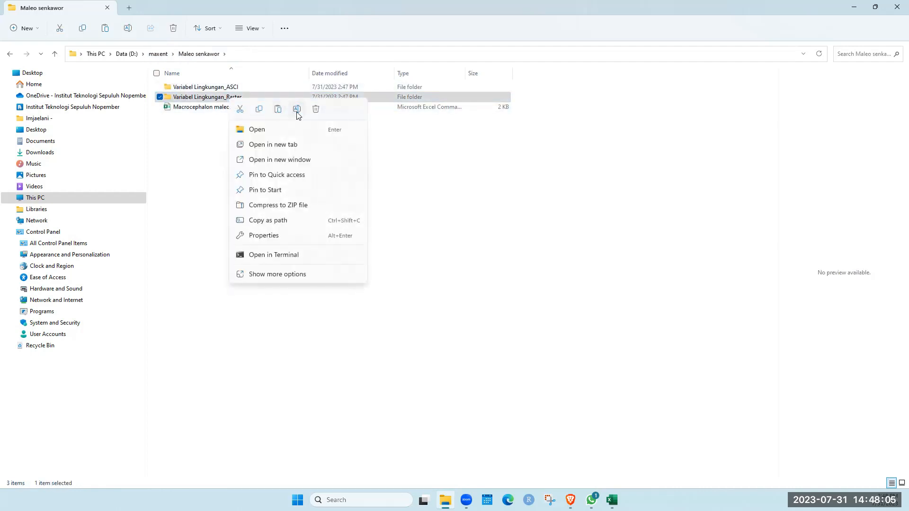
click(297, 109)
click(282, 167)
Correct the name of the Variabel Lingkungan_ASCI folder to Variabel Lingkungan_ASCII.
click(223, 87)
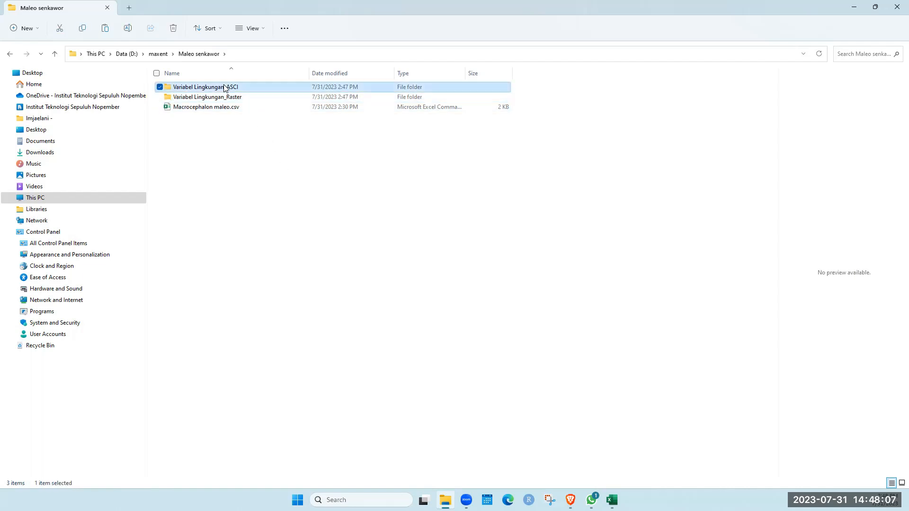
right_click(224, 88)
click(295, 97)
click(243, 87)
text(I)
key(Return)
click(202, 122)
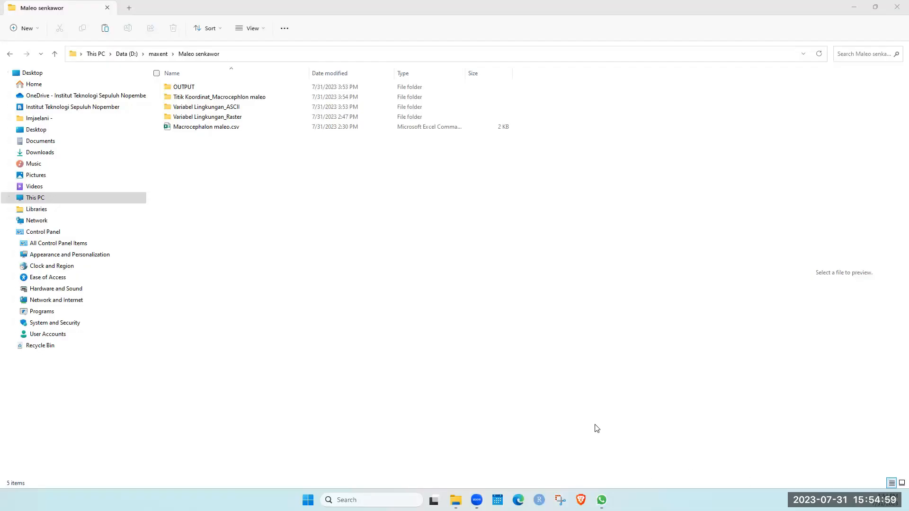
Review the raster and SHP variable folders in Macrocephalon maleo, and go back into the Maleo senkawor folder.
click(158, 53)
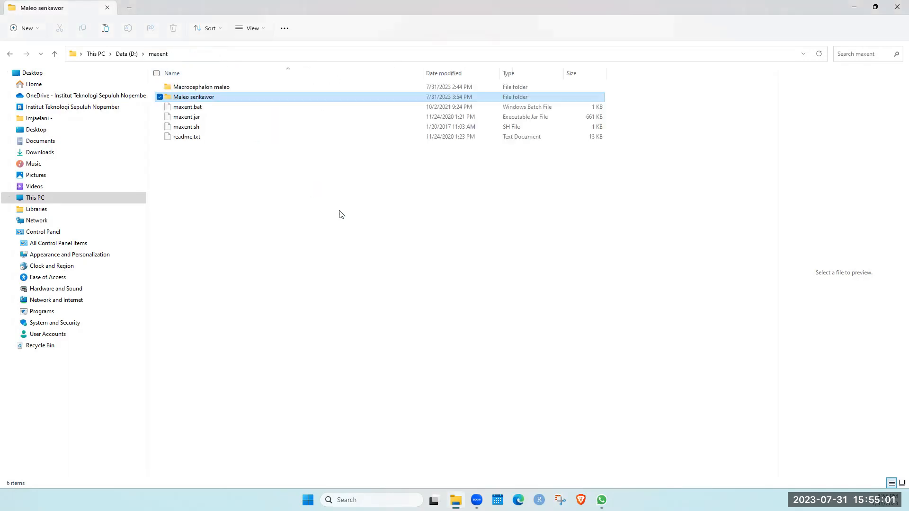
double_click(213, 87)
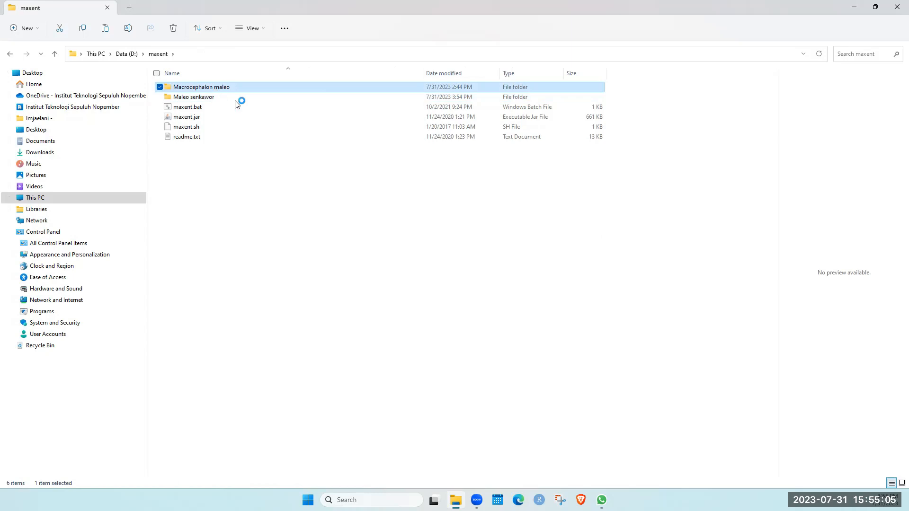
click(227, 149)
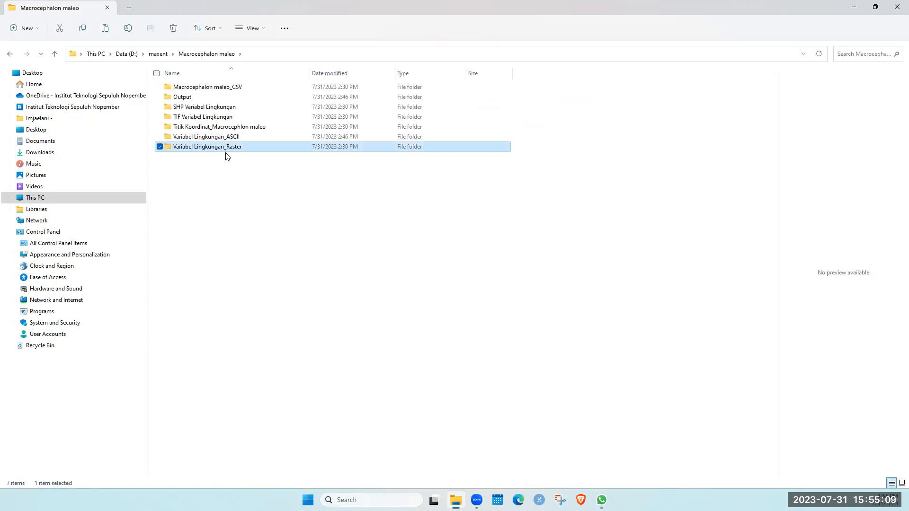
click(226, 108)
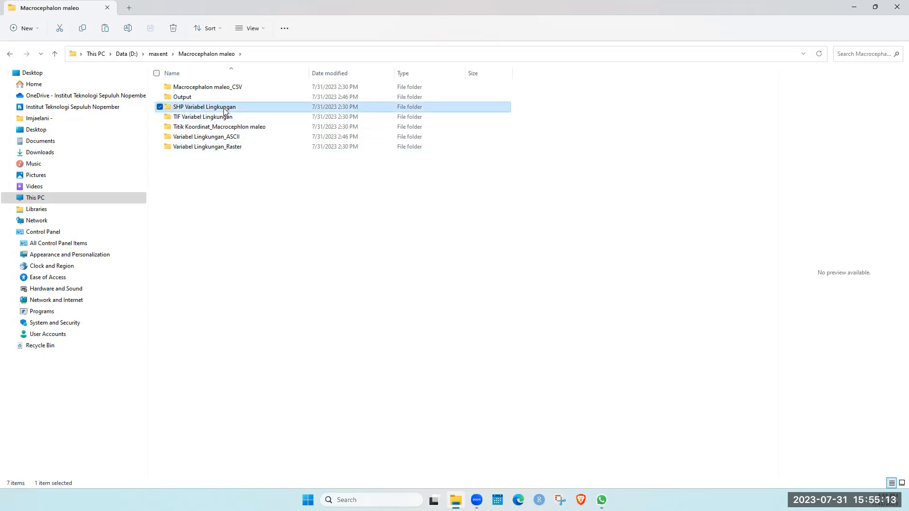
click(158, 53)
click(204, 96)
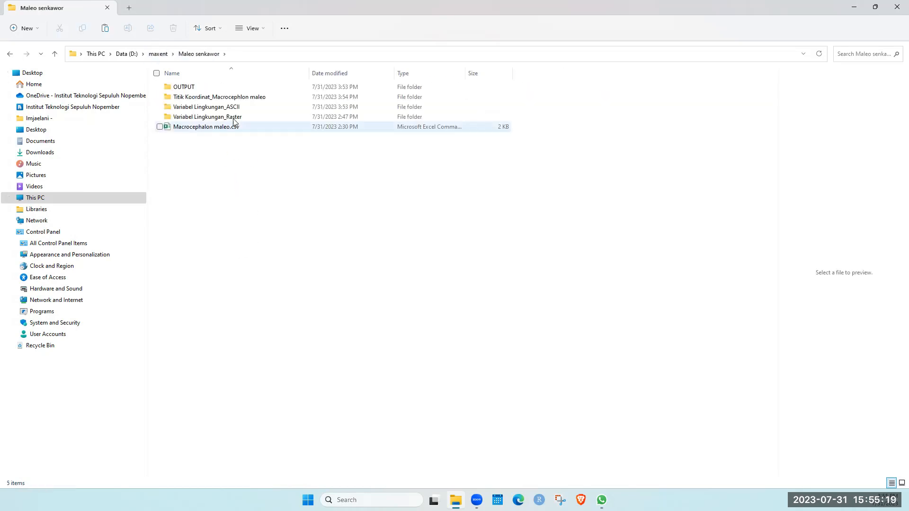
Inspect the contents of the Variabel Lingkungan_ASCII, Titik Koordinat_Macrocephlon maleo and OUTPUT folders in Maleo senkawor.
click(233, 116)
double_click(236, 108)
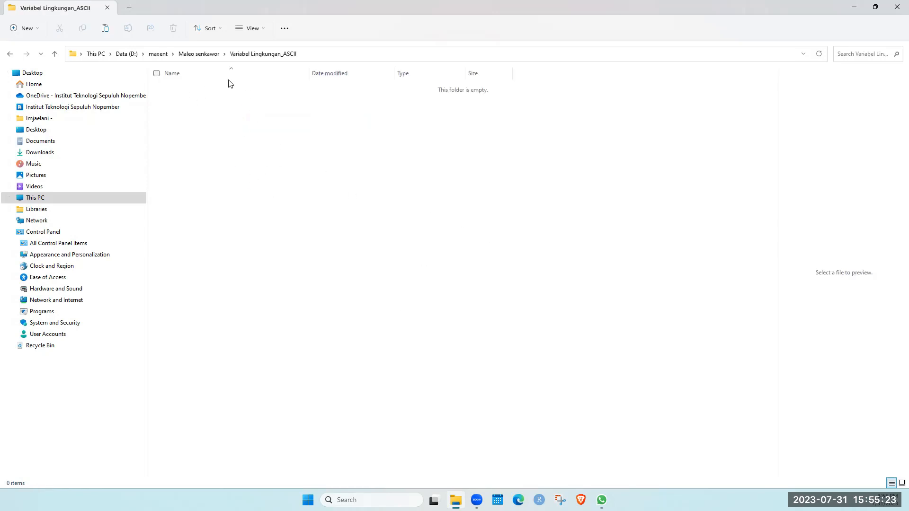
click(204, 55)
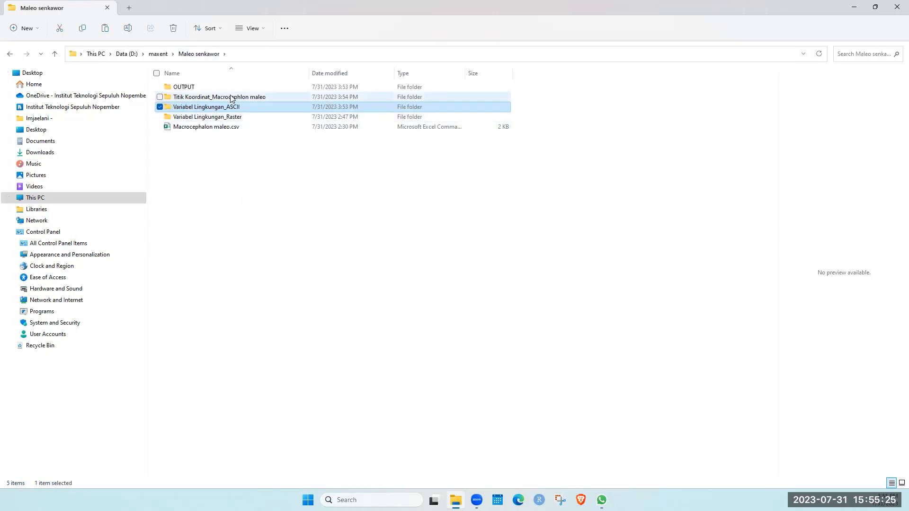
double_click(231, 97)
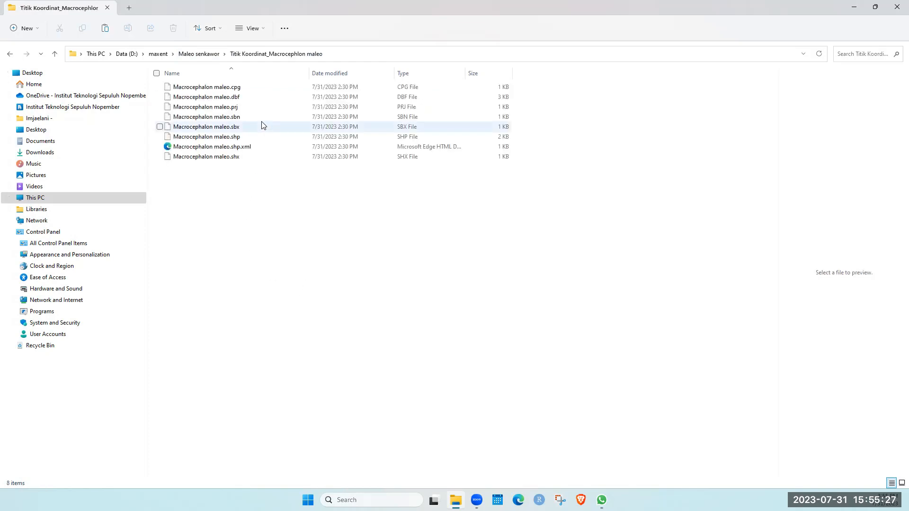
click(204, 55)
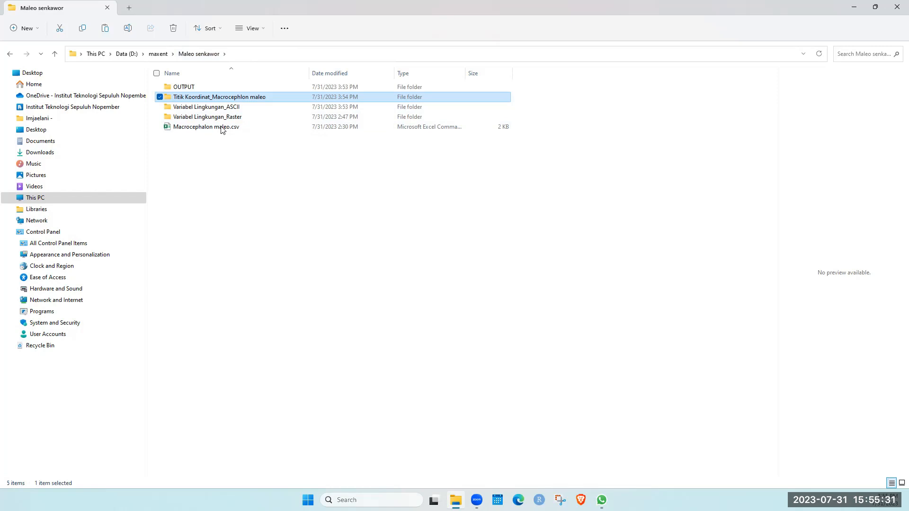
double_click(188, 88)
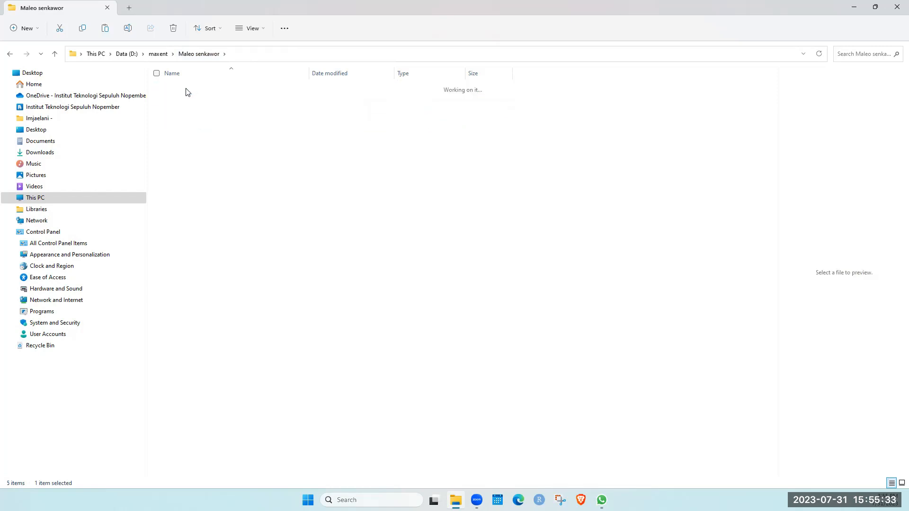
click(201, 55)
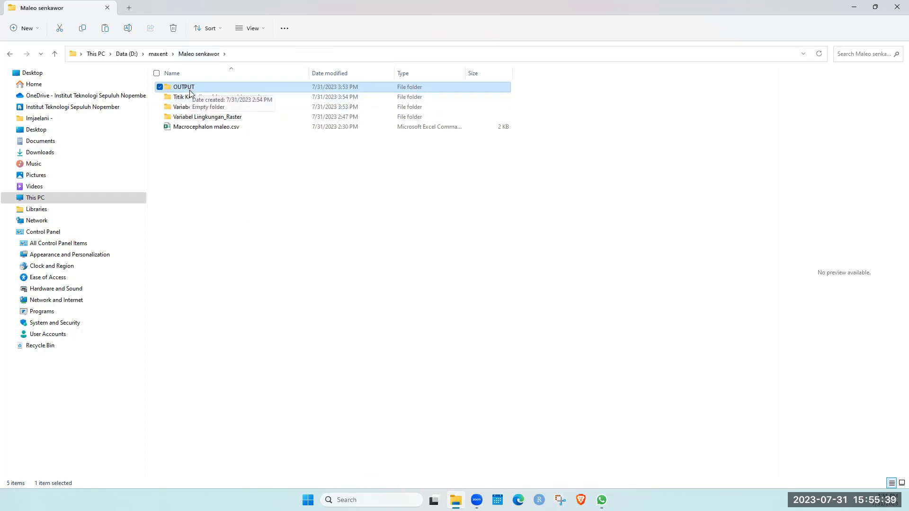
click(255, 229)
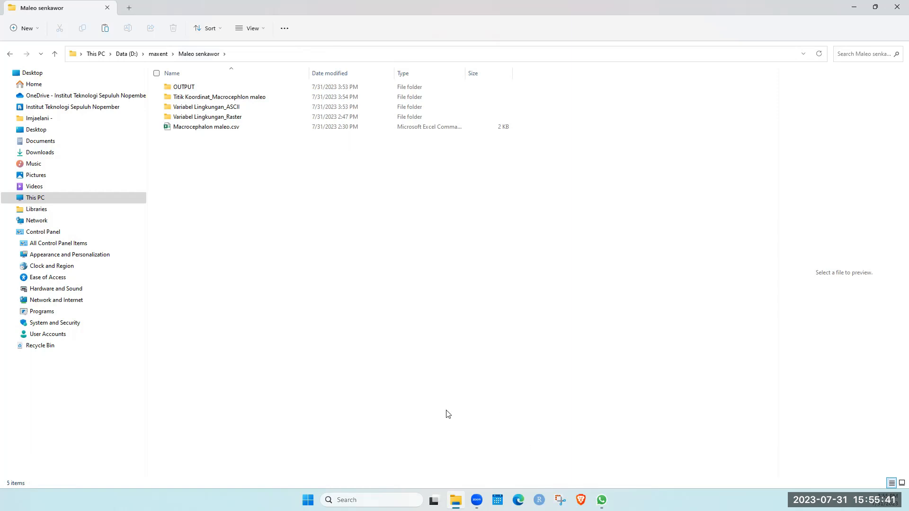
Search the computer for qgis and launch QGIS Desktop 3.28.1.
click(357, 499)
text(qgis)
click(588, 231)
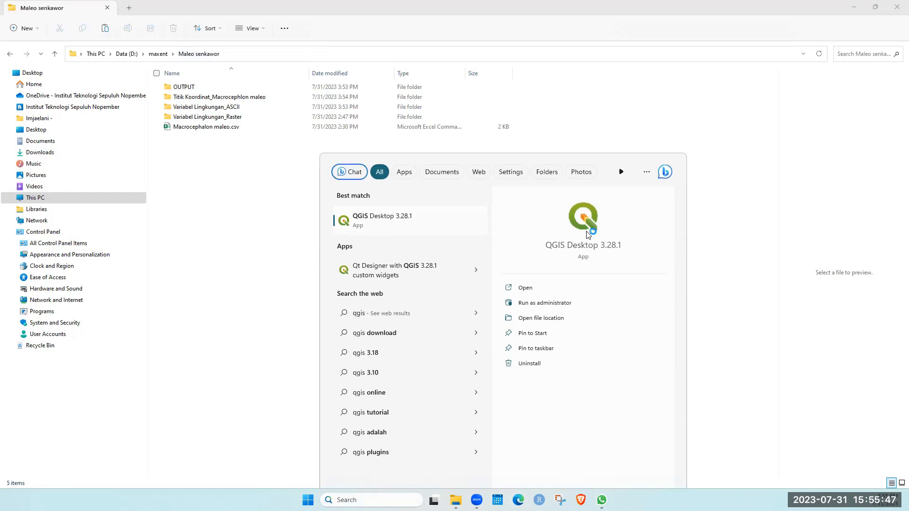
mouse_move(478, 500)
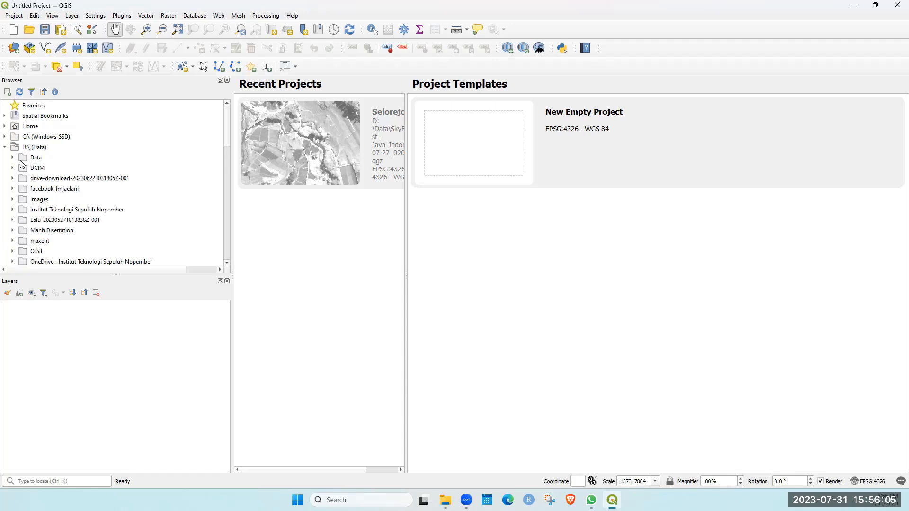
Add presipitation.tif from the ch folder of D:\maxent\Maleo senkawor\Variabel Lingkungan_Raster to the project as a layer.
click(12, 241)
scroll(59, 209, down, 2)
click(20, 200)
scroll(111, 216, down, 1)
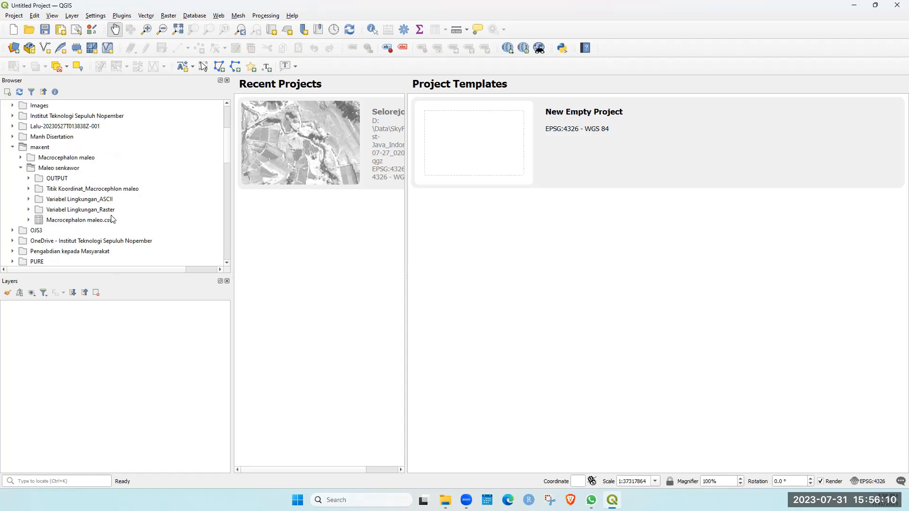
click(28, 209)
scroll(137, 234, down, 1)
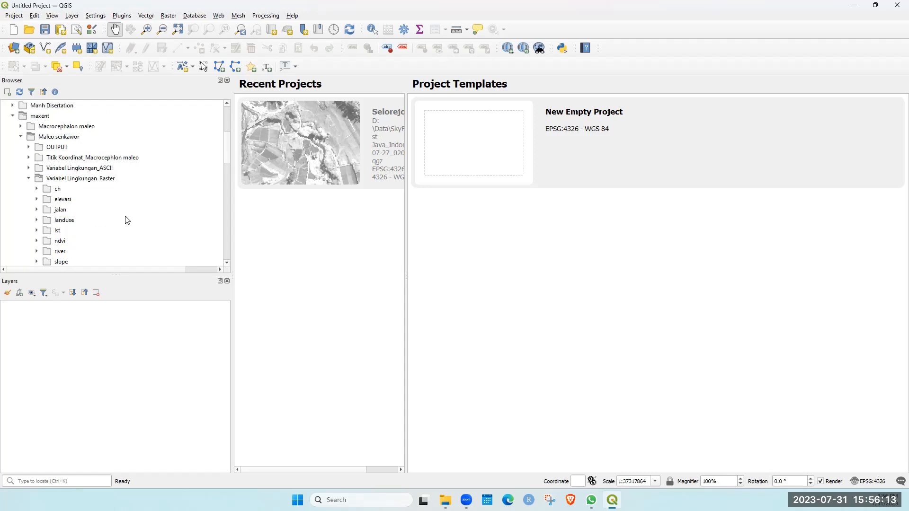
scroll(46, 171, down, 1)
click(37, 157)
drag(80, 169, 84, 324)
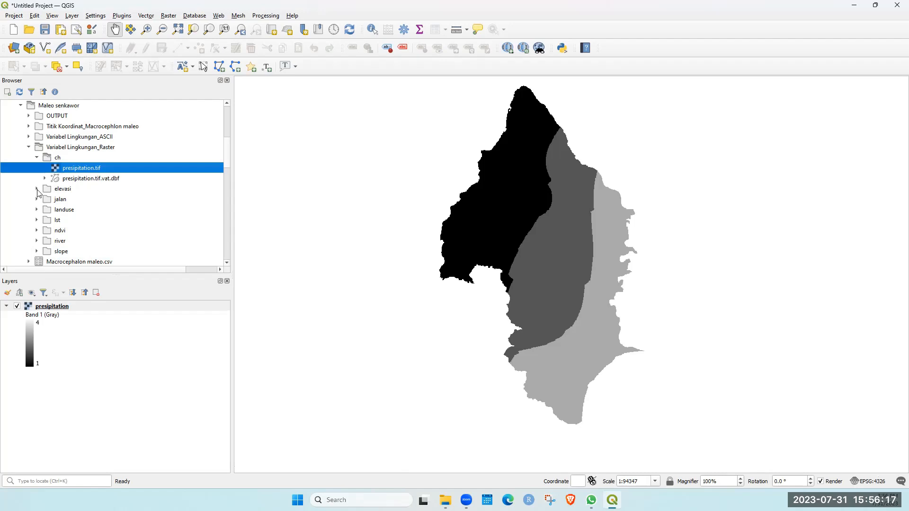
Add elev1.tif from the elevasi folder and roadras.tif from the jalan folder to the project as layers.
click(36, 189)
mouse_move(73, 205)
mouse_down()
mouse_move(80, 360)
mouse_move(78, 322)
mouse_up()
click(37, 221)
drag(66, 231, 68, 332)
Add landuse.tif from the landuse folder and suhu.tif from New Folder inside lst to the project as layers.
scroll(55, 217, down, 1)
click(37, 210)
mouse_move(69, 220)
mouse_down()
mouse_move(62, 284)
mouse_move(71, 340)
mouse_up()
scroll(54, 228, down, 1)
click(37, 220)
click(45, 231)
mouse_move(76, 241)
mouse_down()
mouse_move(71, 359)
mouse_move(71, 350)
mouse_up()
scroll(105, 221, down, 3)
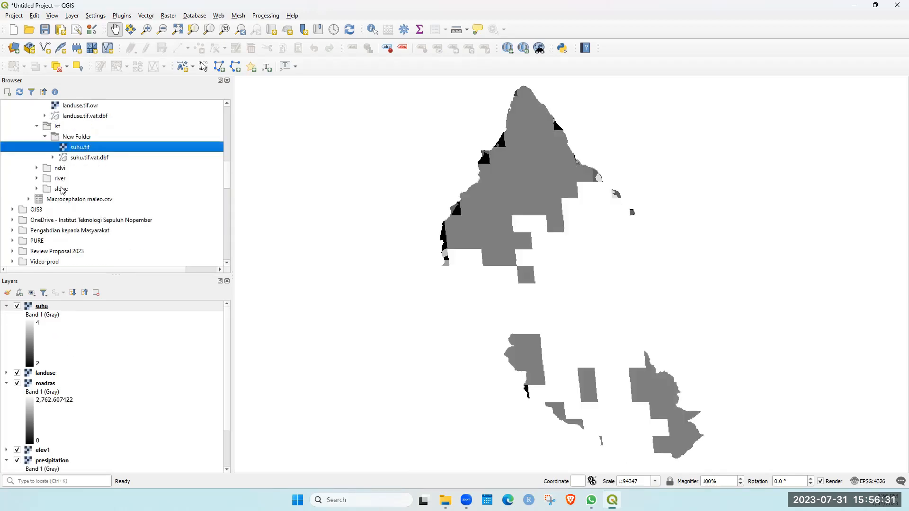
Add ndvi.tif from the nested ndvi, extract, ndvi folders to the project as a layer.
click(37, 168)
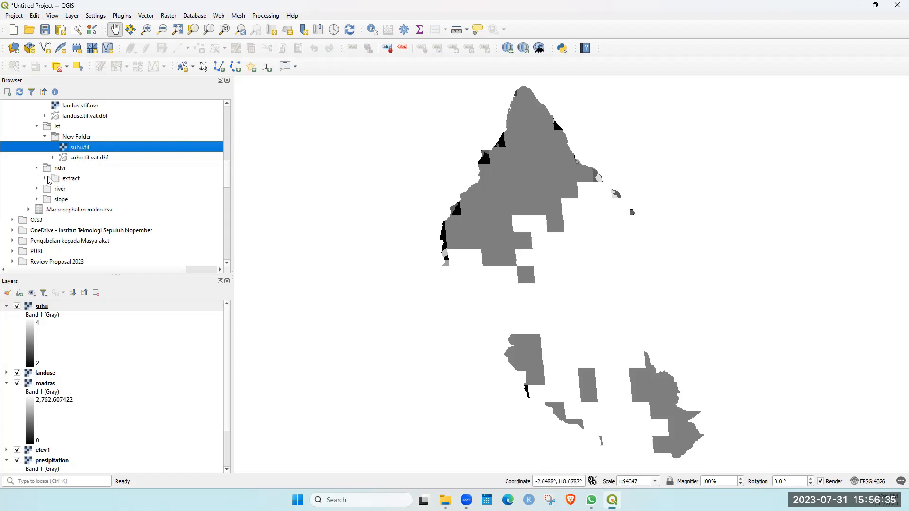
click(45, 178)
click(53, 189)
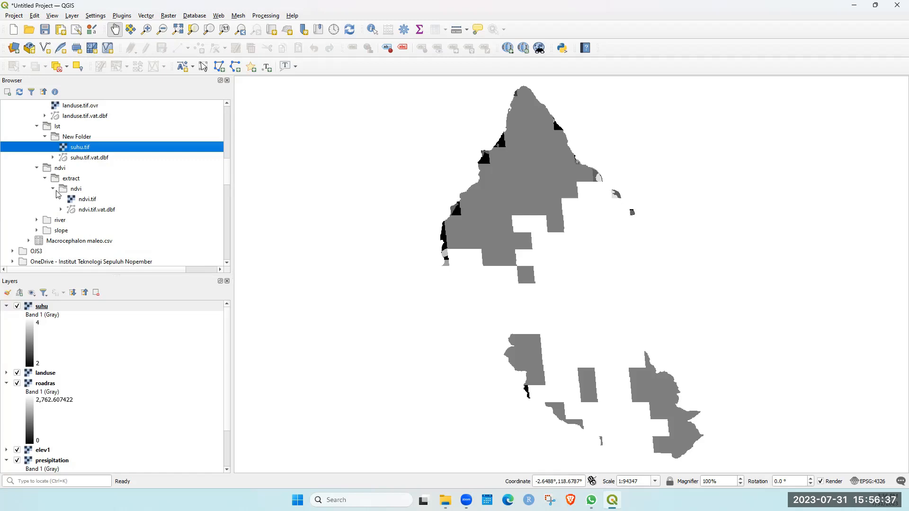
click(79, 199)
drag(92, 340, 92, 337)
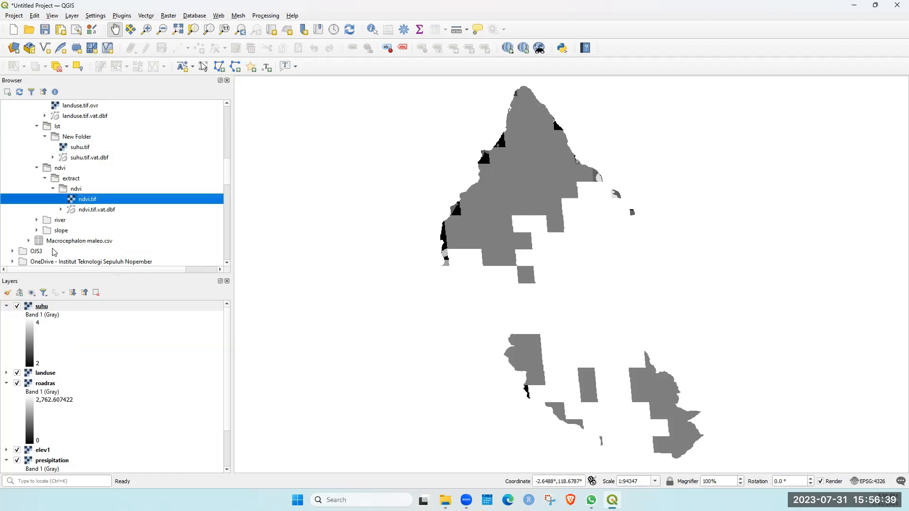
Add river.tif and slope.tif from their folders to the project, and collapse the legends of the raster layers.
click(37, 221)
drag(71, 240, 70, 340)
scroll(84, 239, down, 1)
click(37, 220)
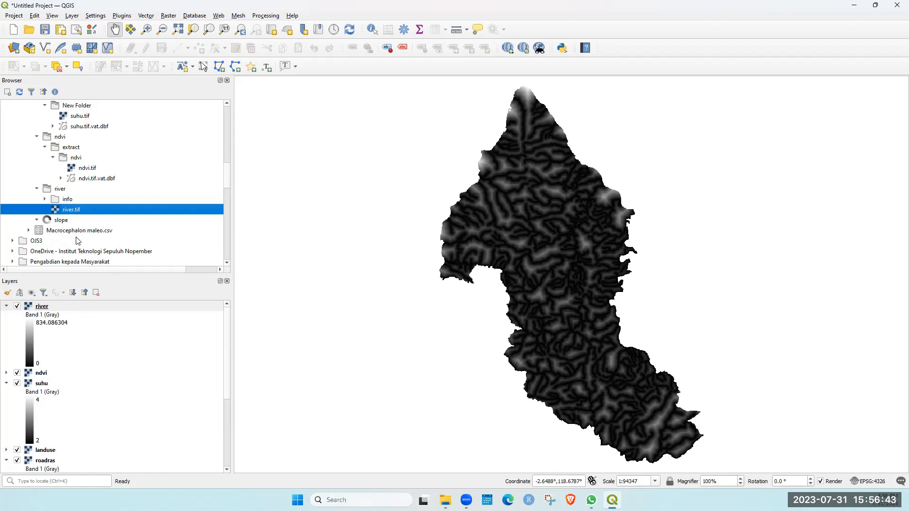
drag(78, 231, 83, 340)
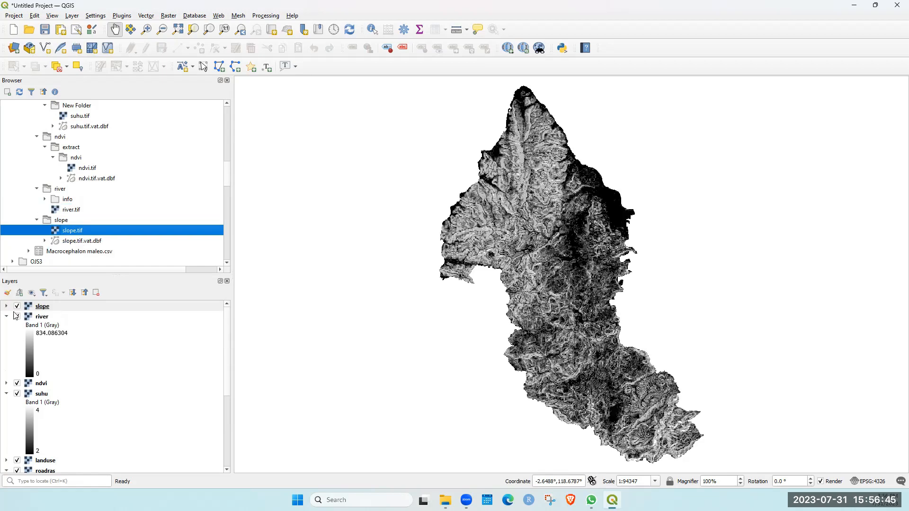
click(6, 338)
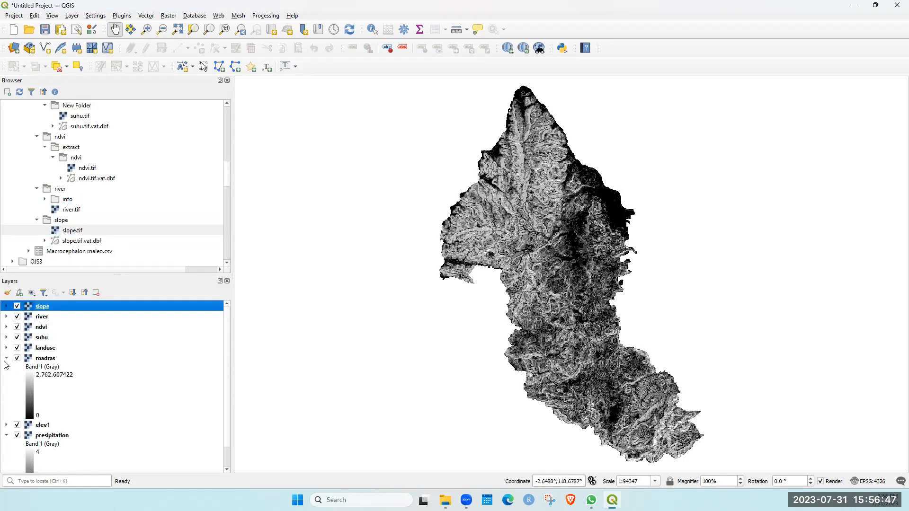
click(6, 358)
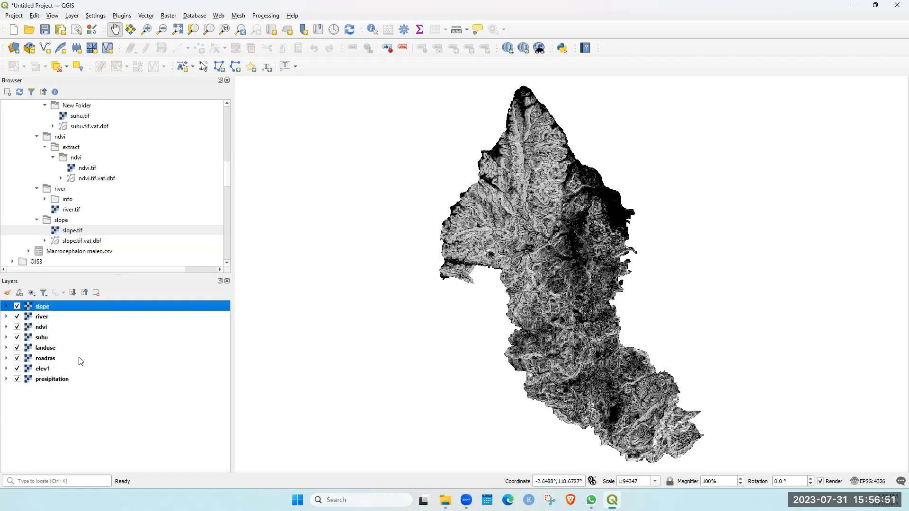
Hide the eight raster layers one by one from slope down to presipitation to inspect each, and show them all again.
click(17, 306)
click(17, 317)
click(17, 328)
click(17, 338)
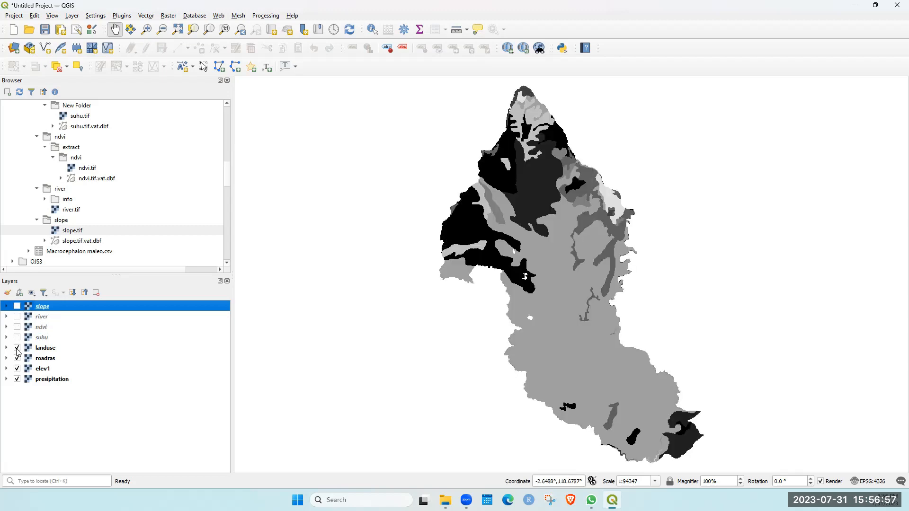
click(17, 348)
click(17, 358)
click(18, 369)
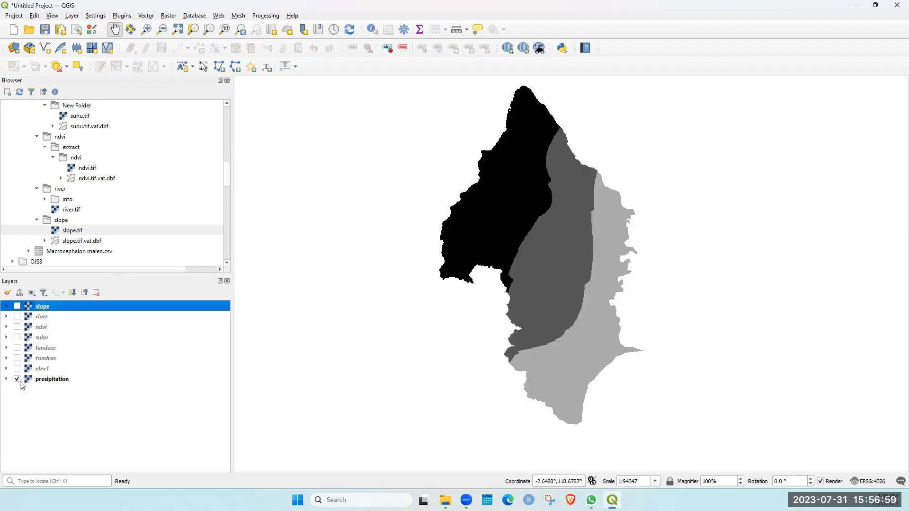
click(17, 379)
click(17, 306)
click(17, 316)
click(17, 327)
click(17, 337)
click(17, 348)
click(17, 358)
click(17, 369)
click(17, 379)
Add Macrocephalon maleo.shp from the Titik Koordinat_Macrocephlon maleo folder to the project as a layer.
scroll(128, 203, up, 2)
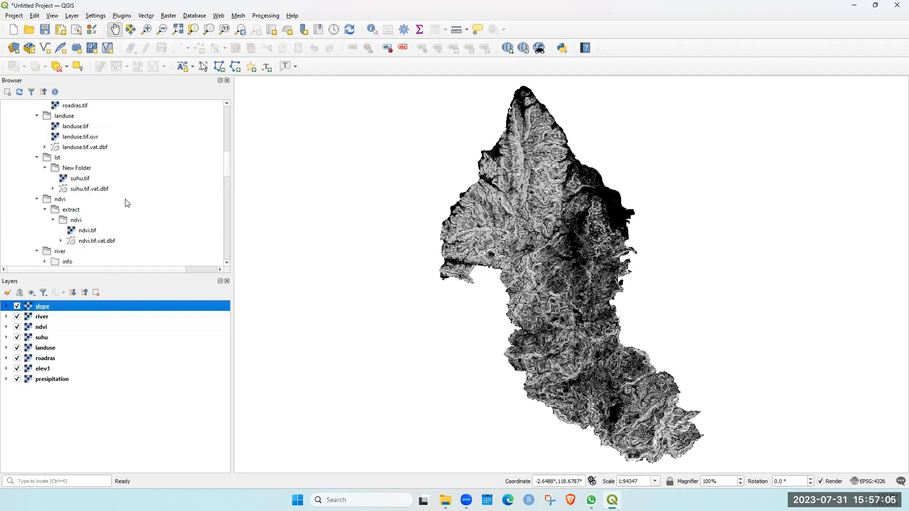
scroll(126, 203, up, 5)
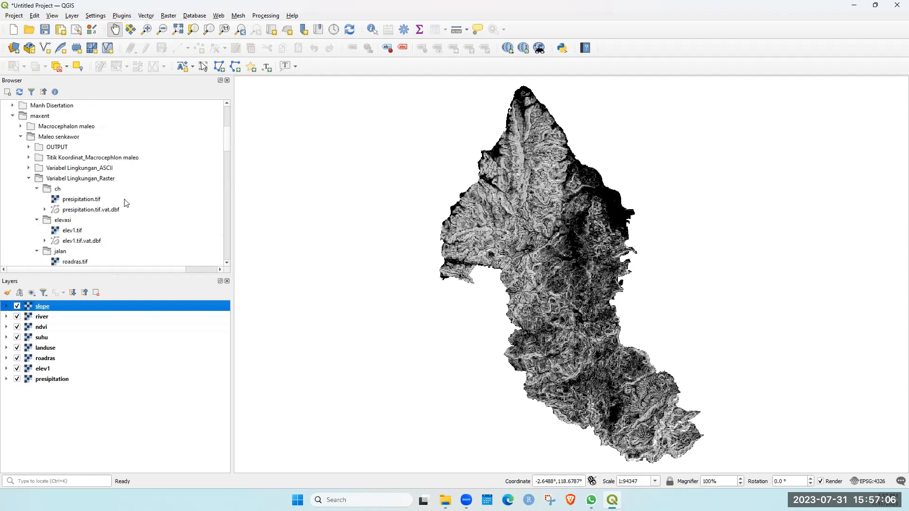
click(29, 179)
click(29, 157)
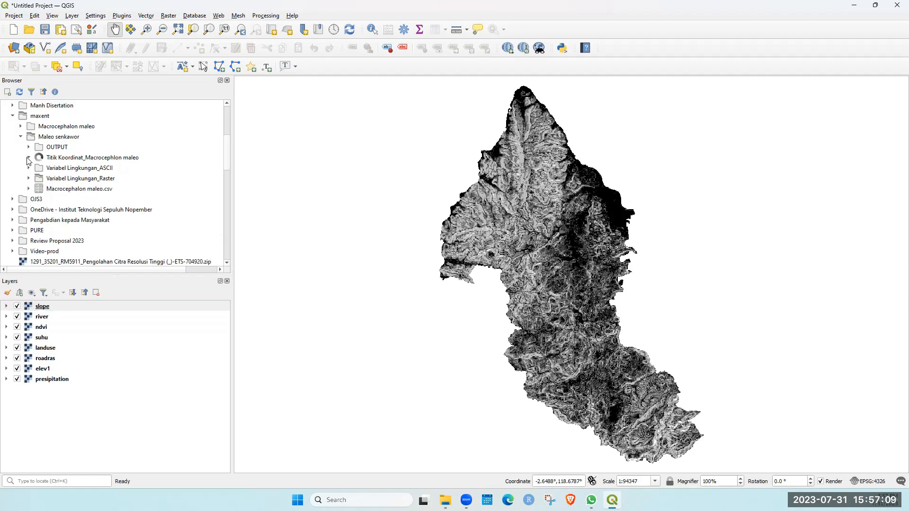
drag(57, 171, 76, 321)
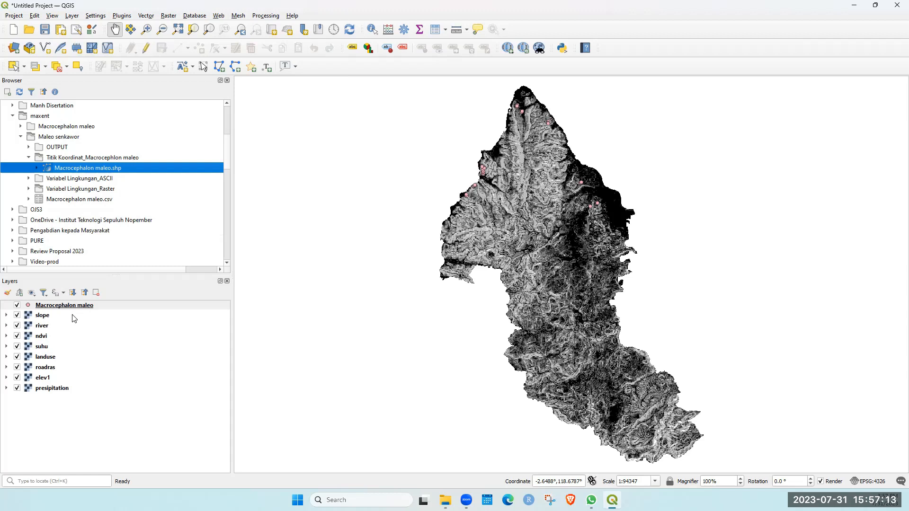
Change the symbol of the Macrocephalon maleo point layer to the diamond red preset.
right_click(53, 306)
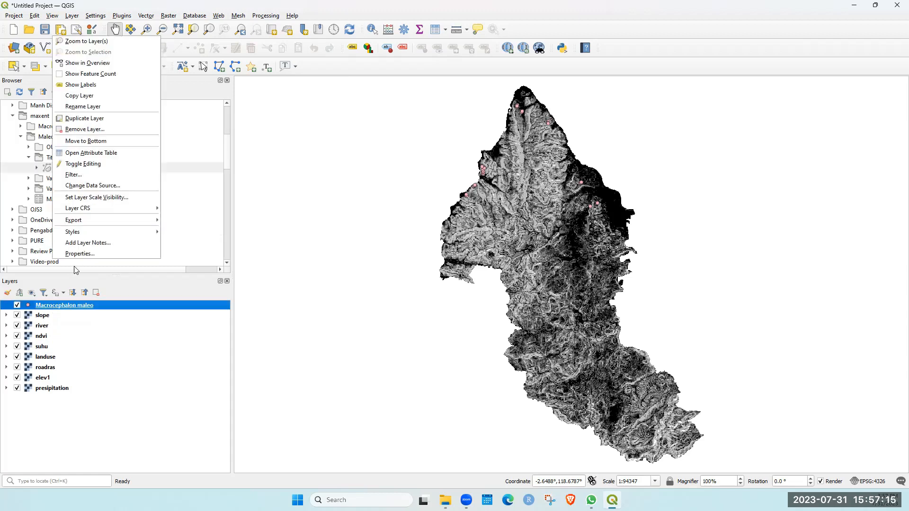
click(131, 381)
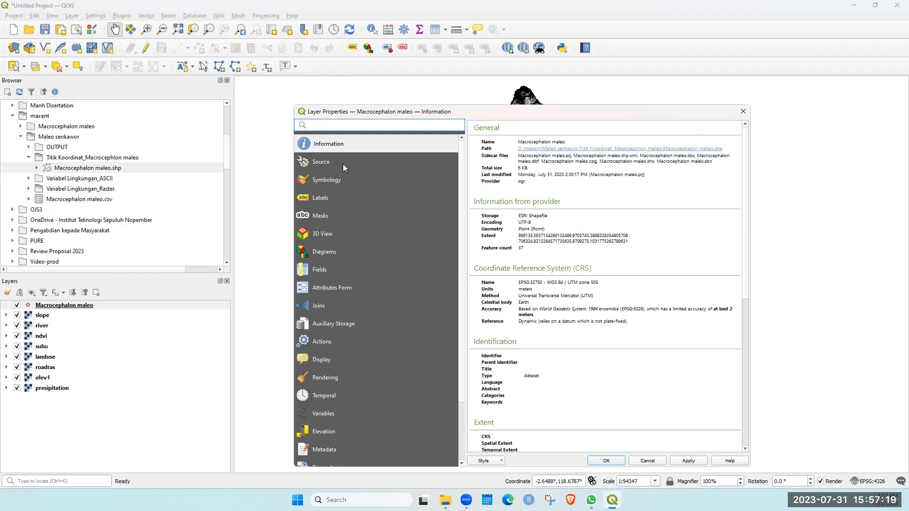
click(331, 179)
click(676, 363)
click(688, 461)
click(606, 460)
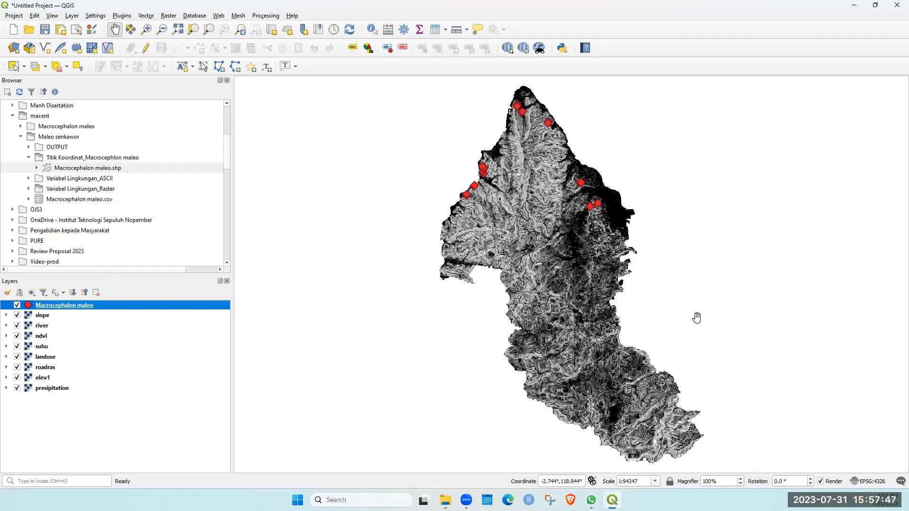
Examine the coordinate reference system and other layer information of the Macrocephalon maleo layer, and close its properties.
right_click(49, 309)
click(83, 258)
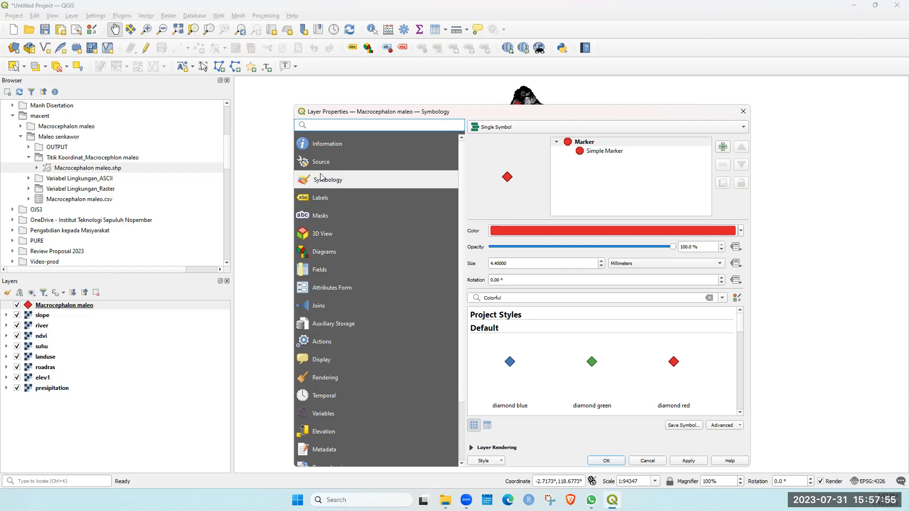
click(325, 146)
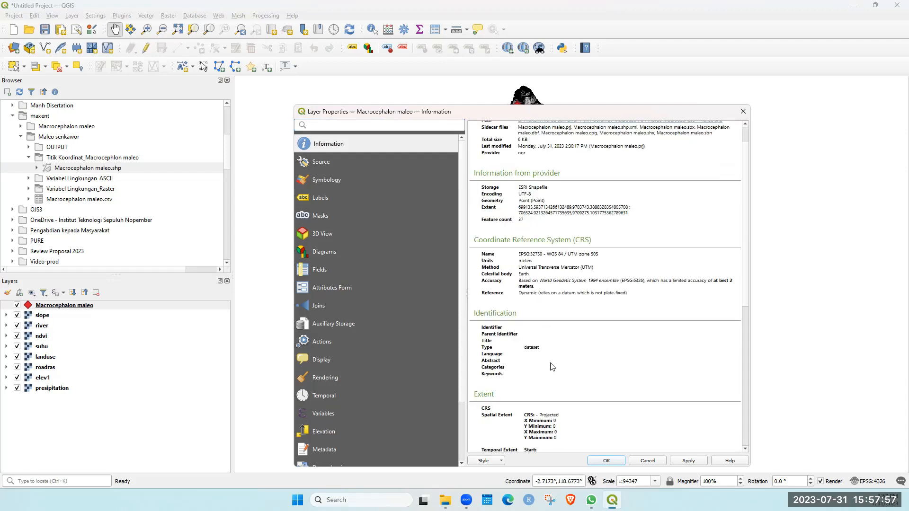
scroll(586, 227, down, 1)
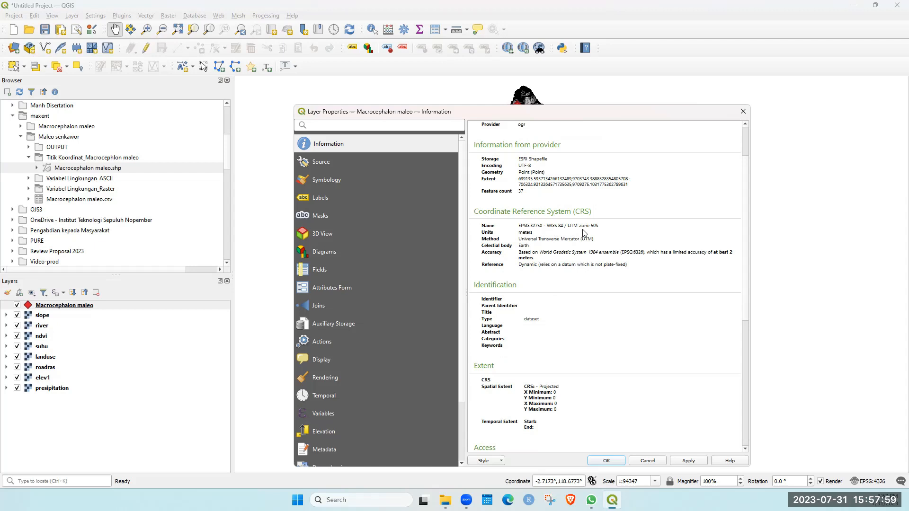
drag(598, 225, 530, 226)
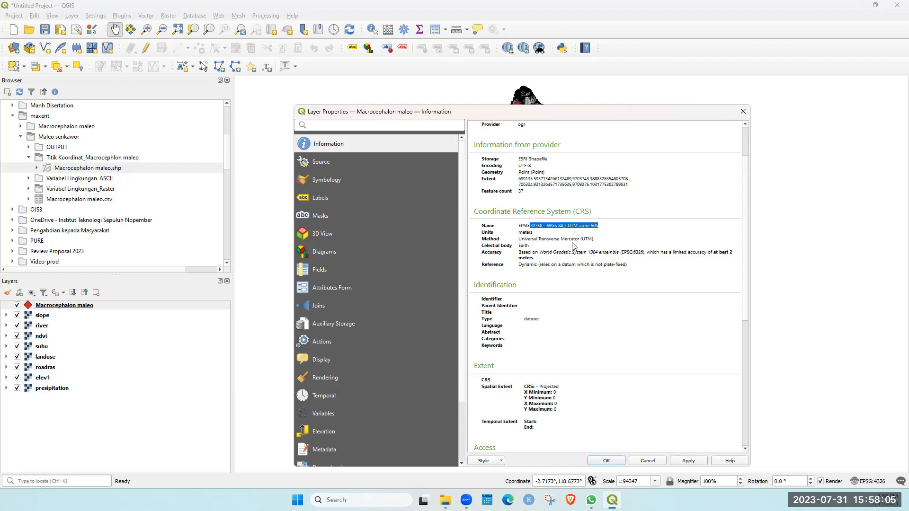
scroll(574, 247, down, 1)
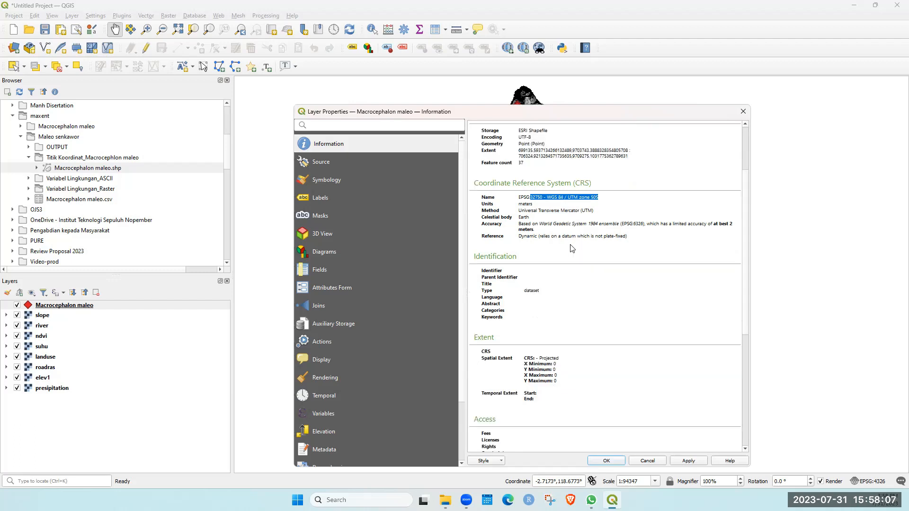
scroll(559, 272, up, 2)
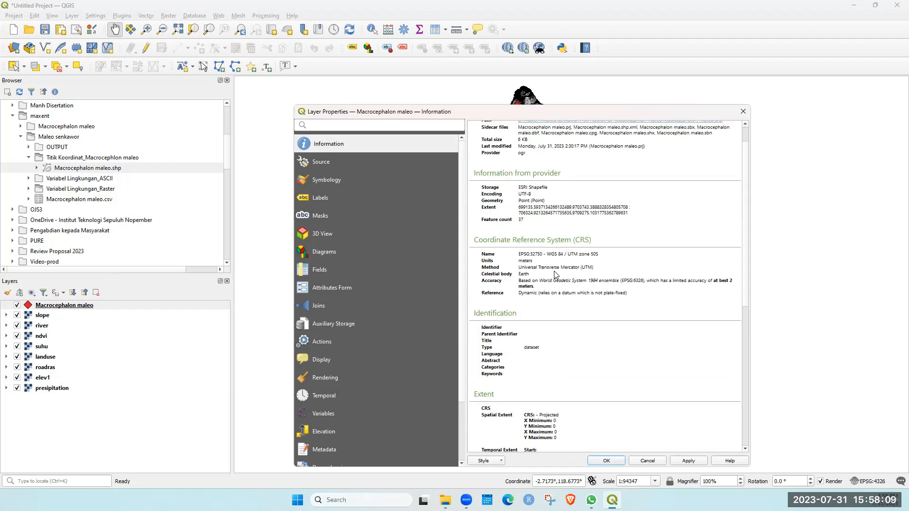
scroll(556, 275, down, 8)
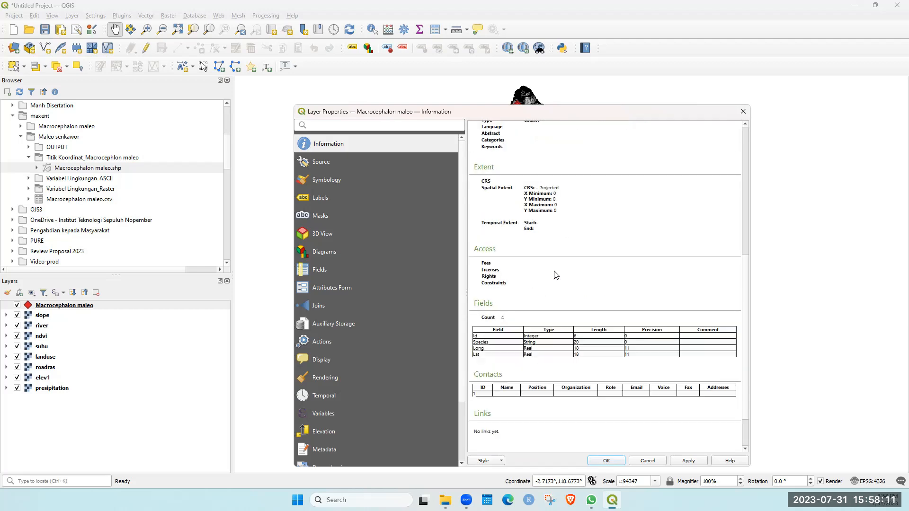
scroll(556, 274, up, 10)
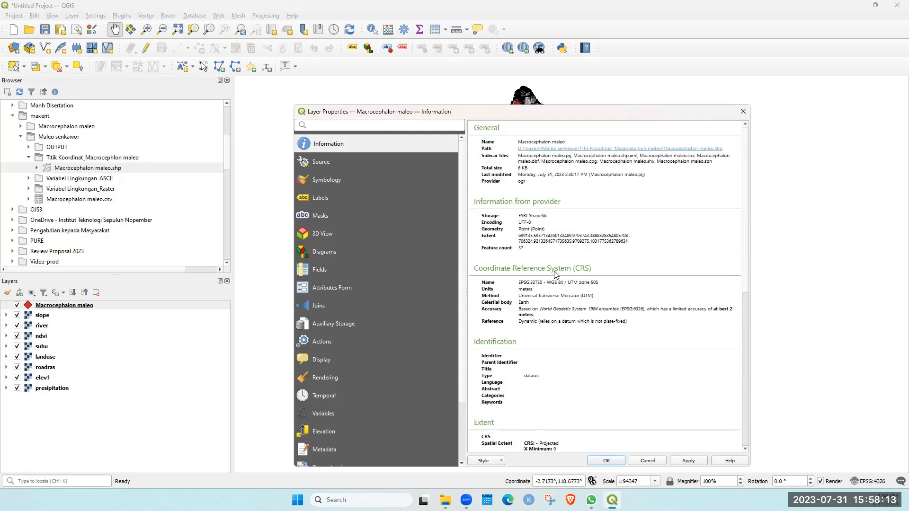
click(647, 460)
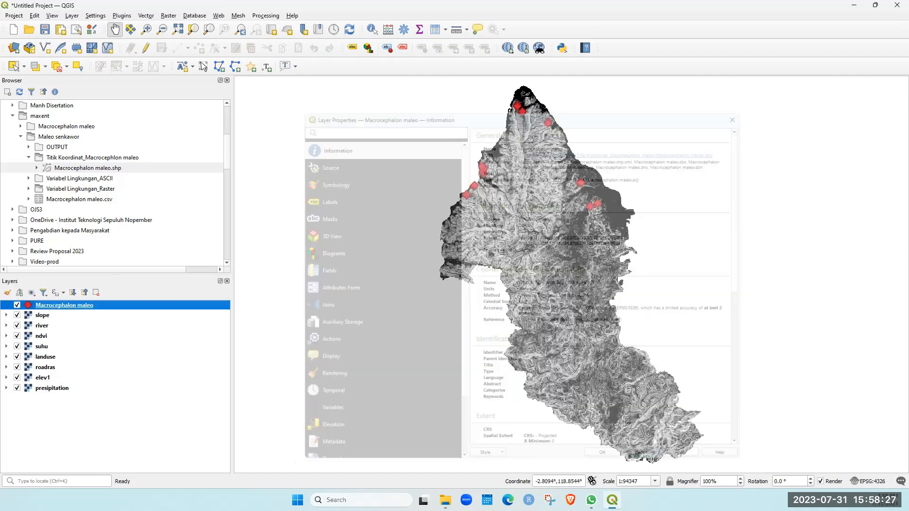
Open Macrocephalon maleo.csv from the Maleo senkawor folder in Excel, and widen the Species, X and Y columns to read the coordinates.
click(445, 500)
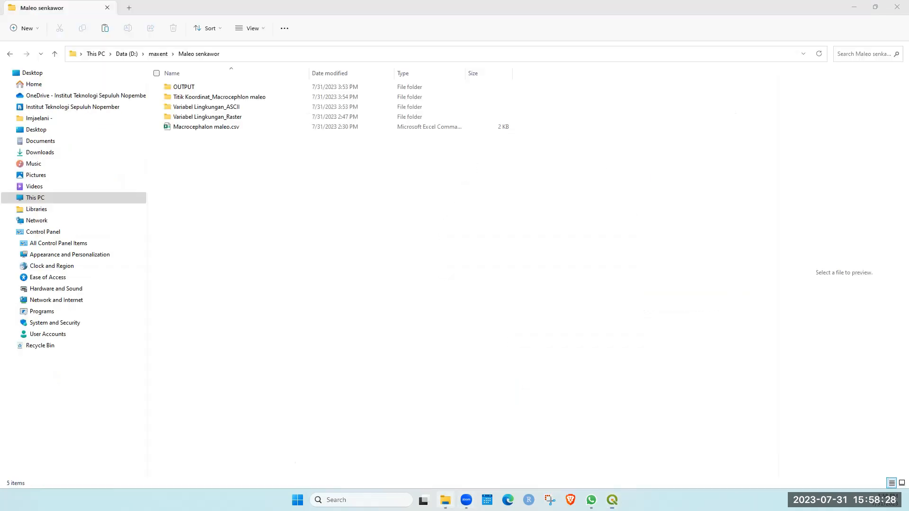
click(195, 126)
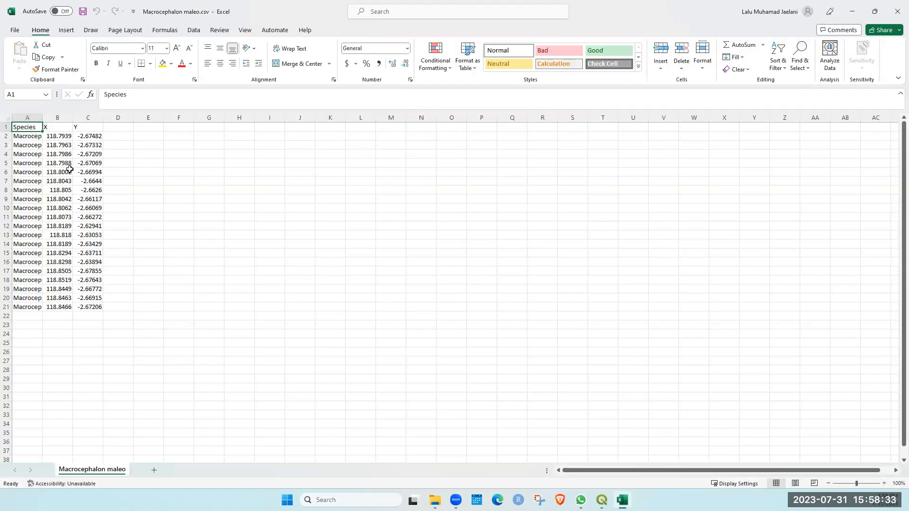
click(51, 118)
drag(42, 118, 133, 119)
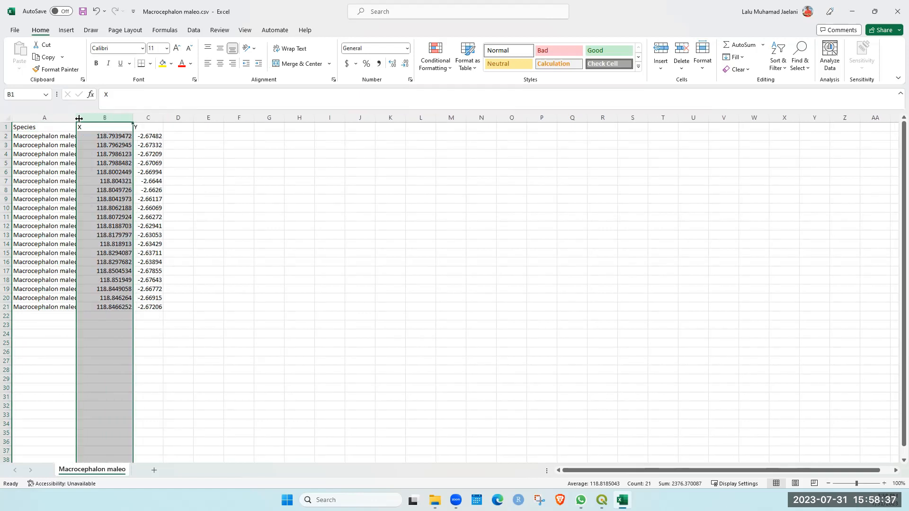
drag(77, 118, 93, 118)
drag(149, 119, 197, 119)
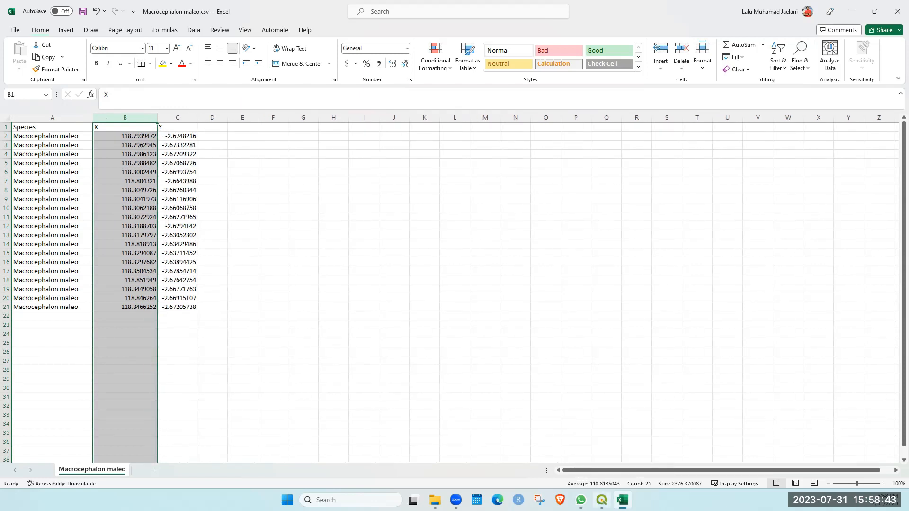
Switch back to the QGIS project and select the slope raster layer.
mouse_move(601, 500)
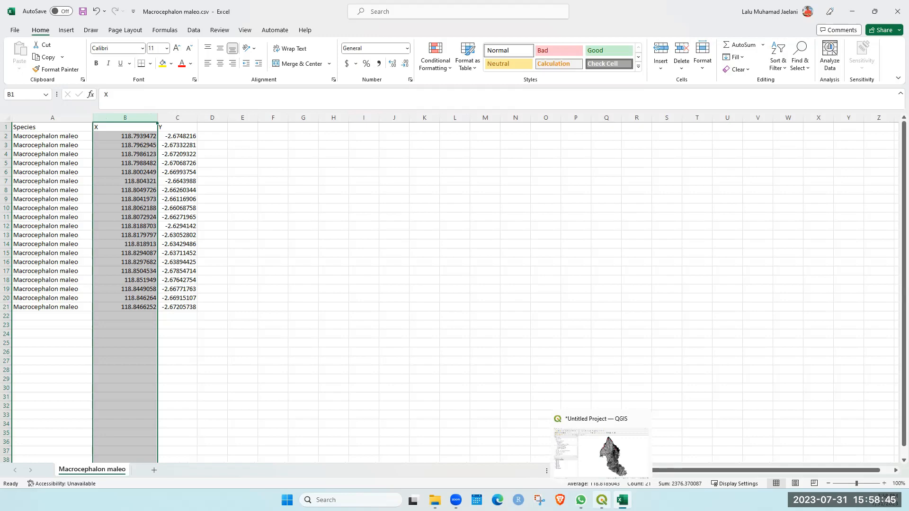
click(601, 452)
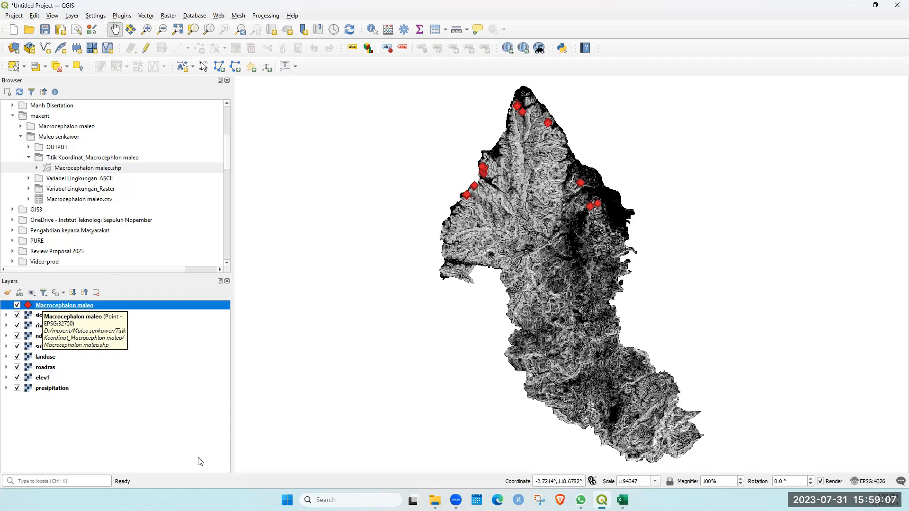
right_click(66, 307)
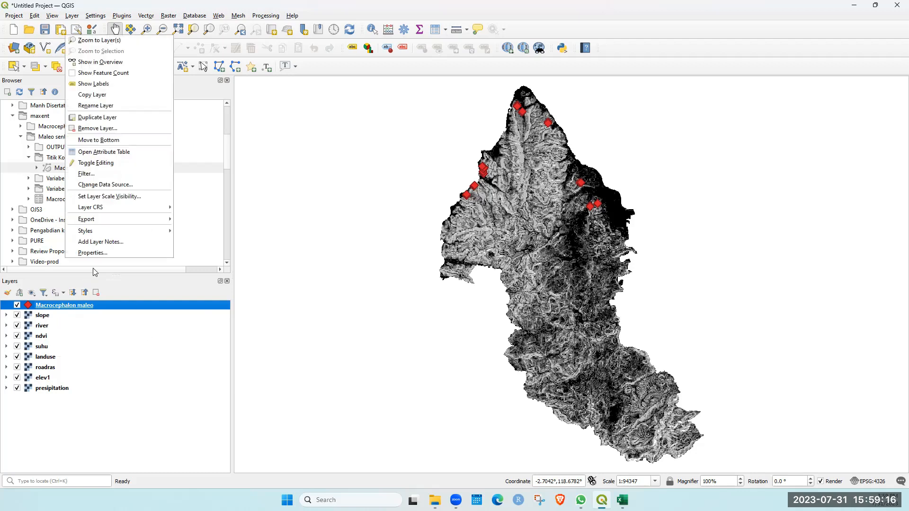
click(38, 316)
right_click(36, 315)
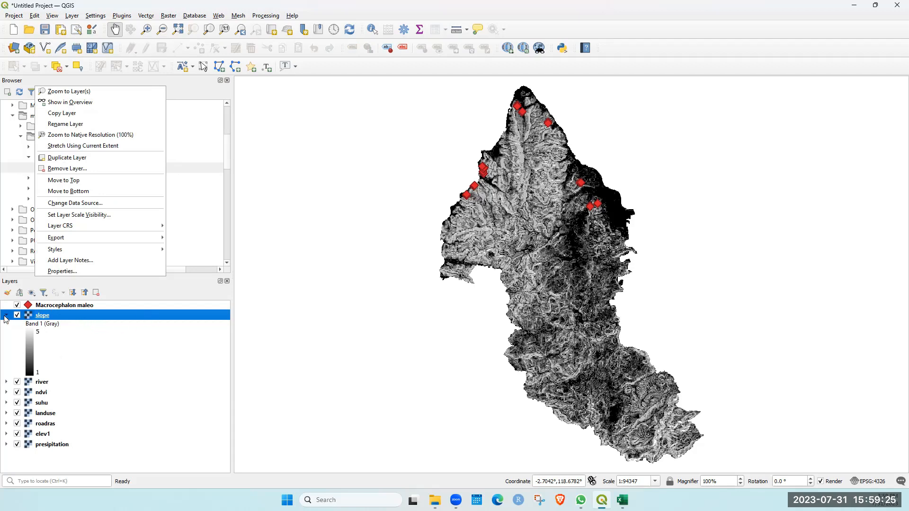
key(Escape)
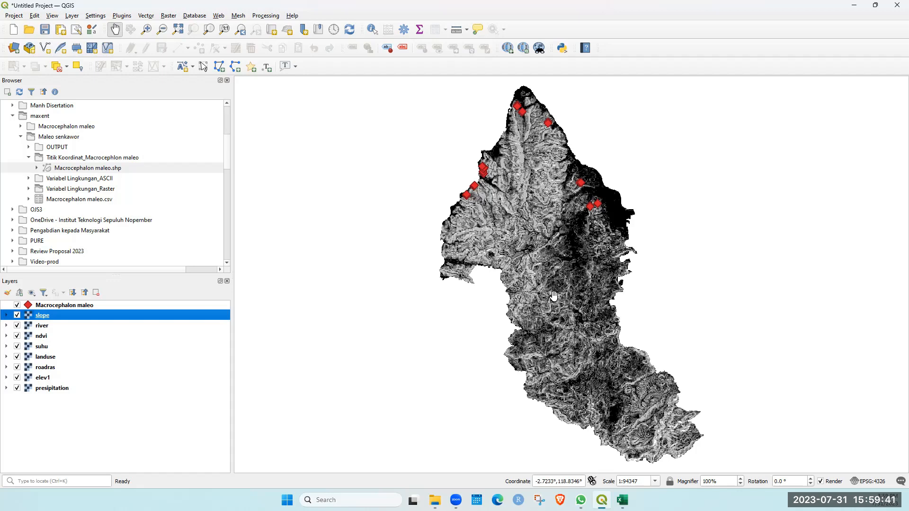
Open Warp (Reproject) for the slope raster and set its target CRS to Project CRS: EPSG:4326 - WGS 84.
click(170, 18)
mouse_move(195, 92)
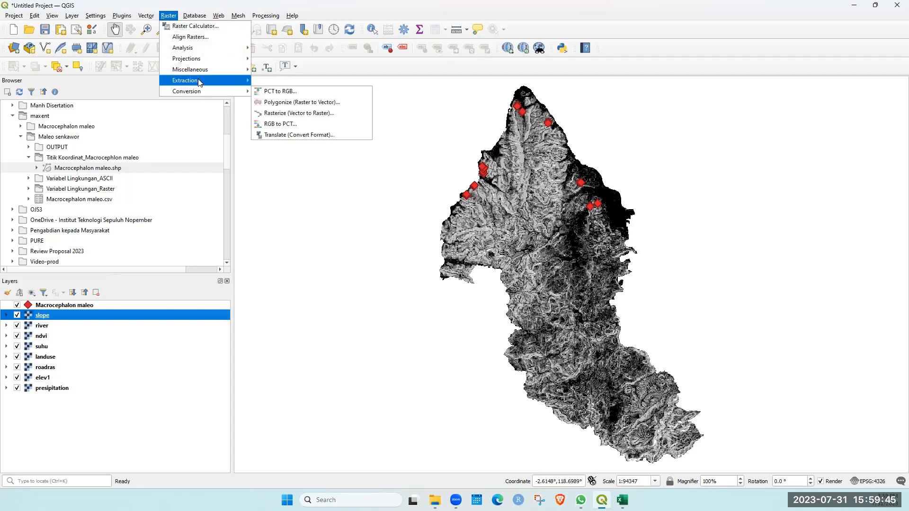
mouse_move(202, 59)
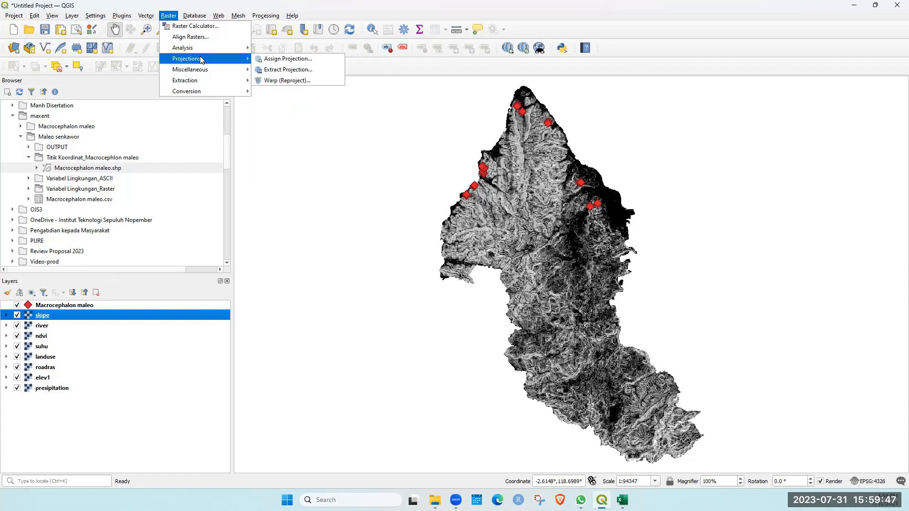
click(287, 80)
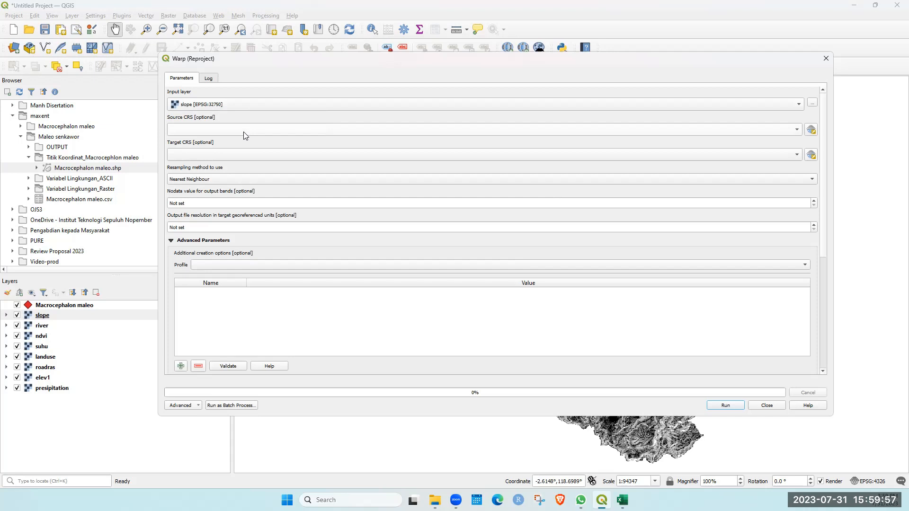
click(246, 155)
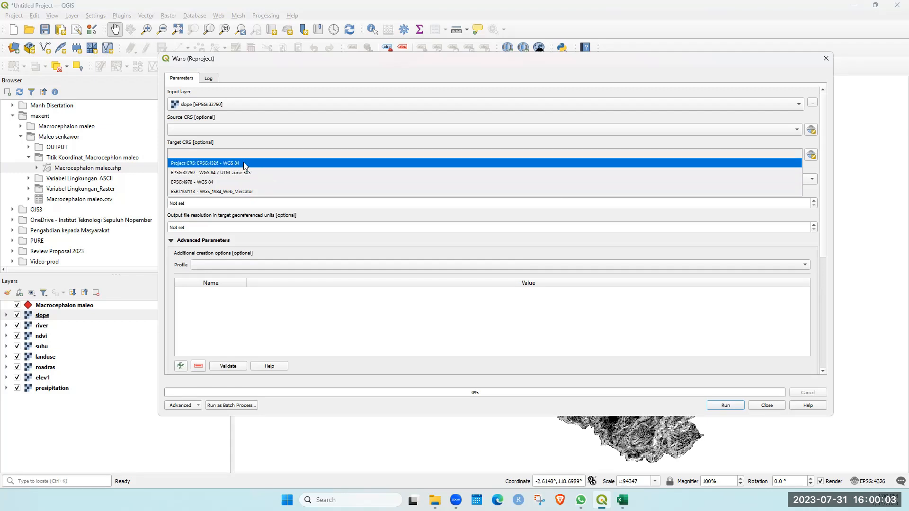
click(243, 162)
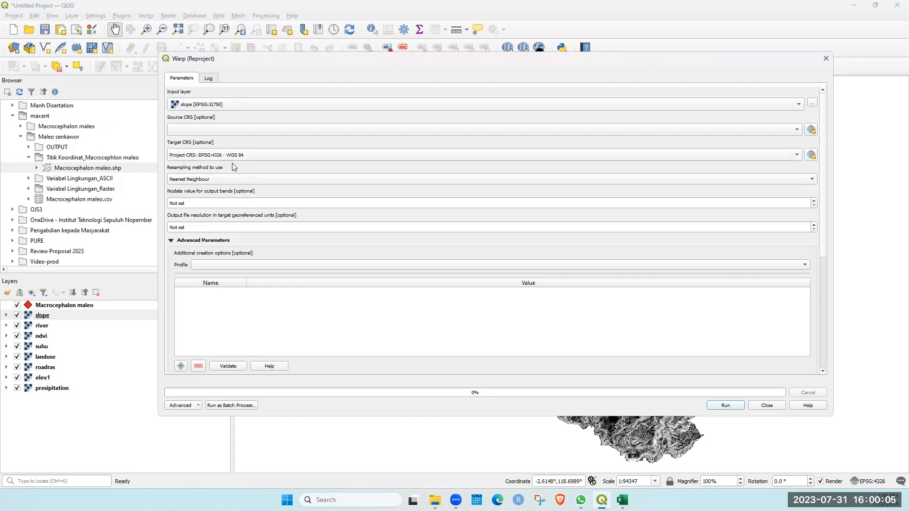
Check the X and Y coordinate format of Macrocephalon maleo.csv in Excel, and return to the Warp settings in QGIS.
click(622, 500)
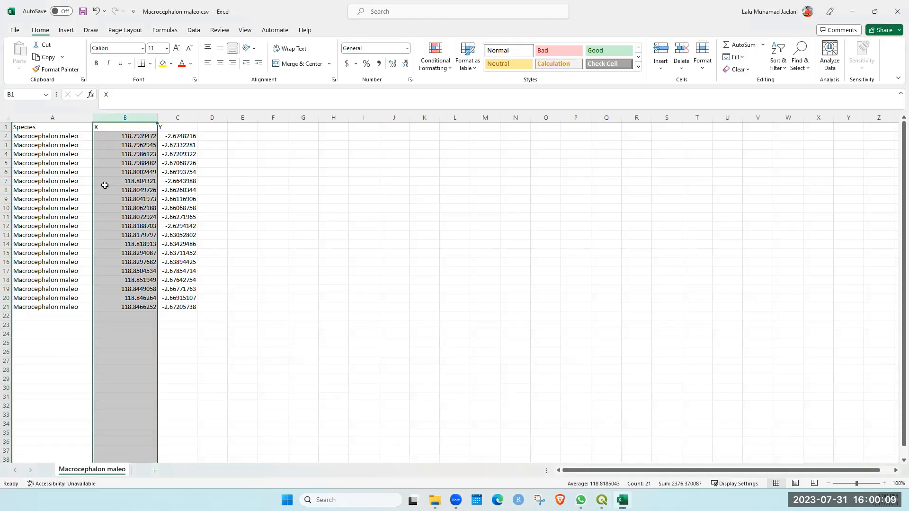
click(178, 234)
mouse_move(601, 500)
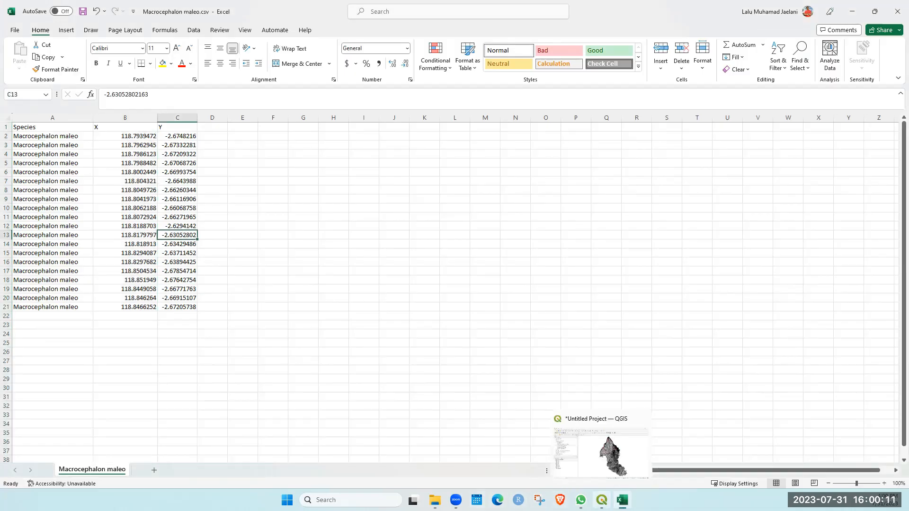
click(597, 450)
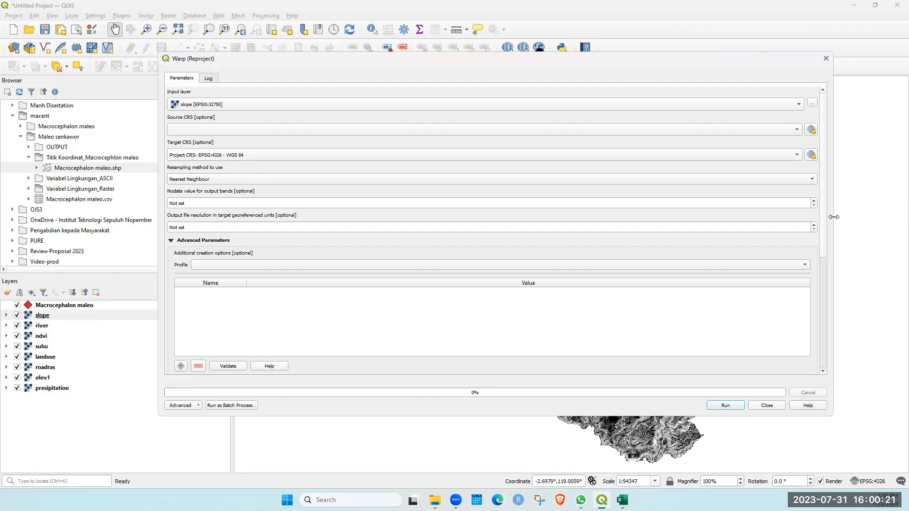
drag(826, 224, 841, 339)
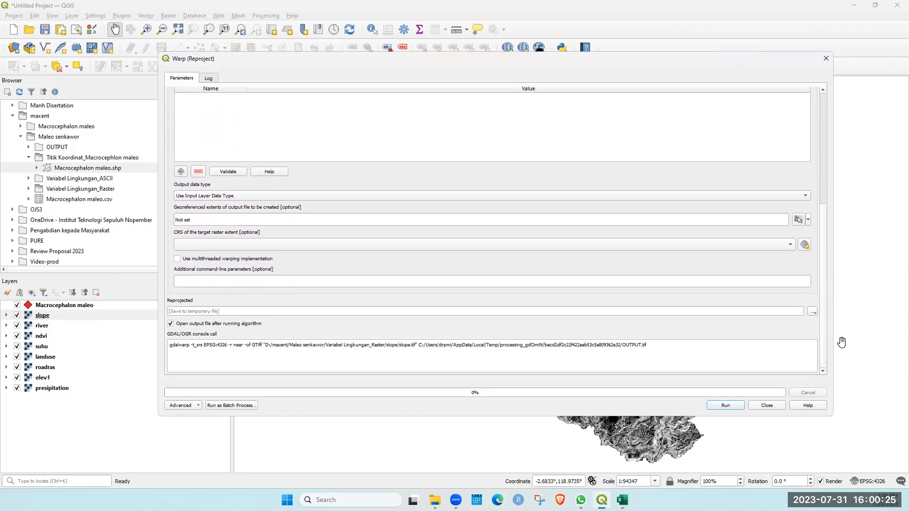
click(813, 312)
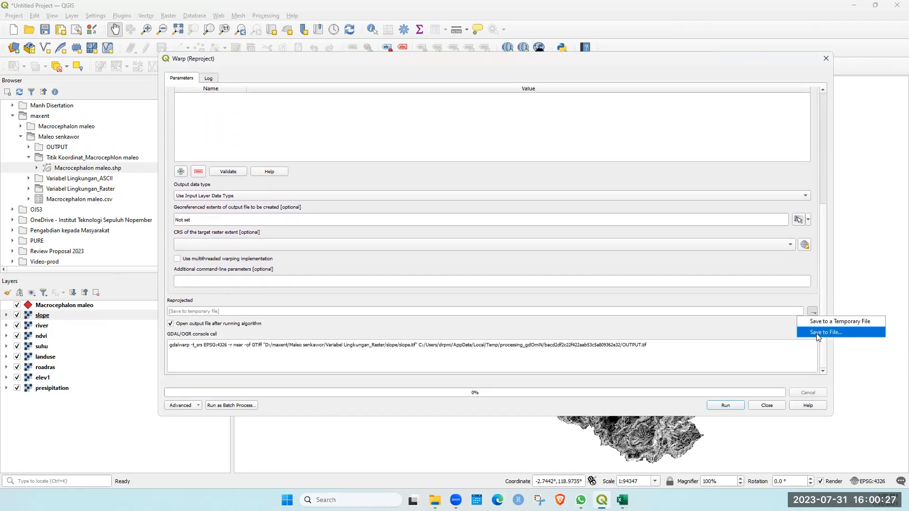
click(817, 333)
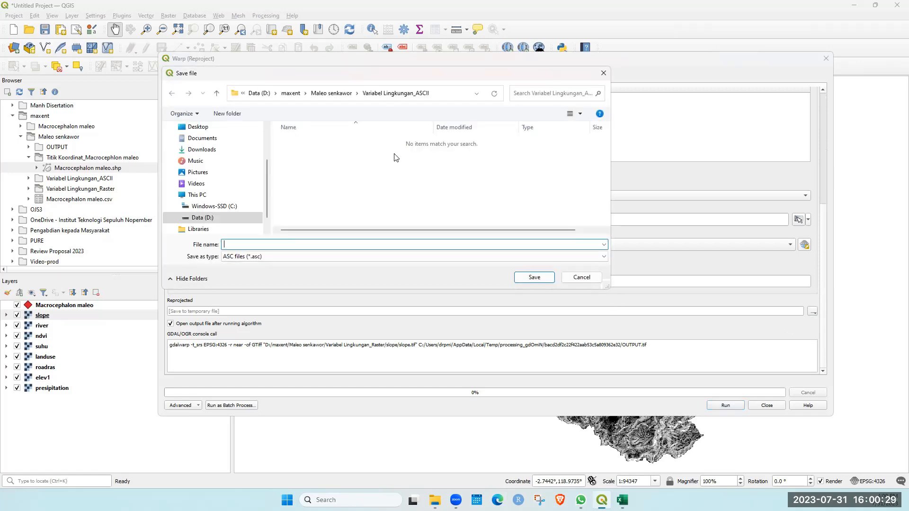
click(331, 94)
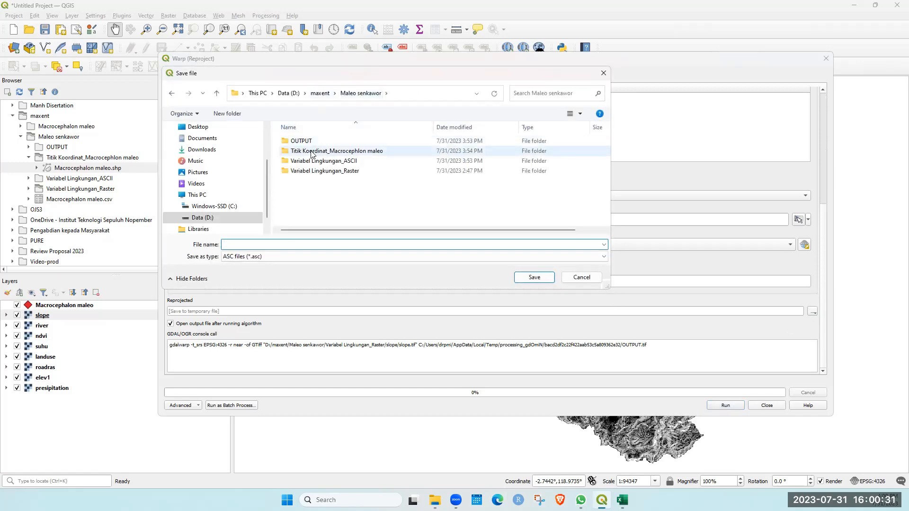
double_click(323, 161)
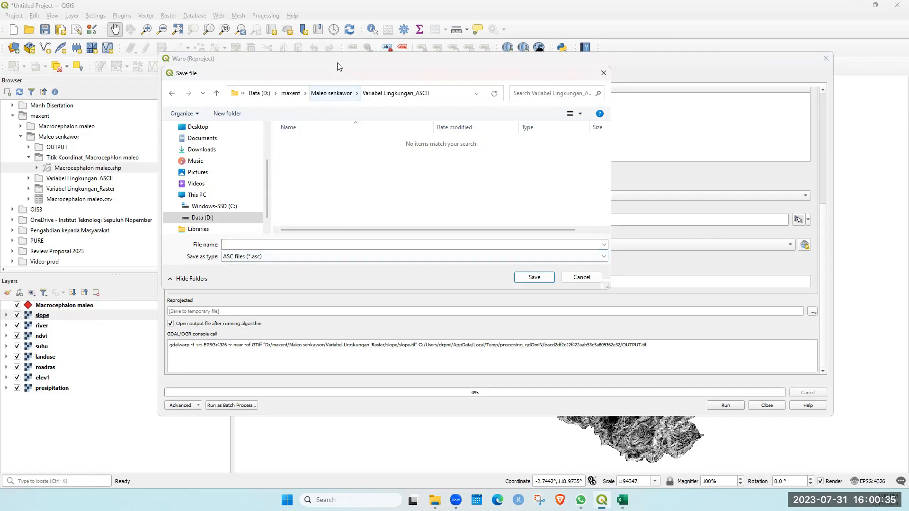
drag(328, 73, 461, 269)
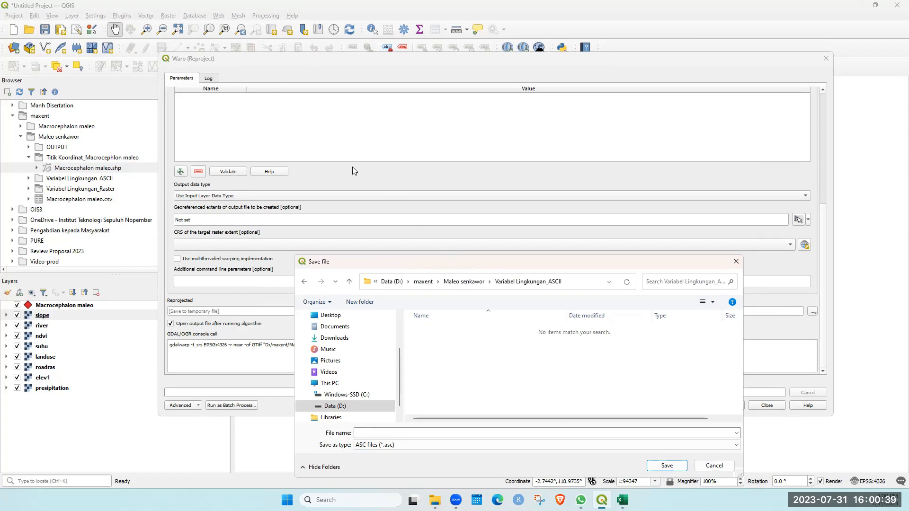
click(736, 262)
Save the reprojected slope raster as ASC file Slope9 in the Variabel Lingkungan_ASCII folder, and run the reprojection.
drag(826, 220, 840, 320)
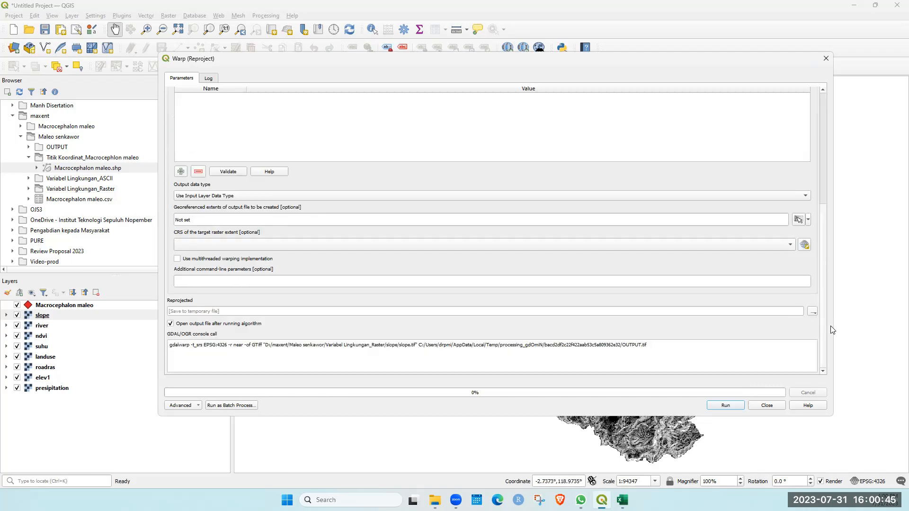
click(812, 312)
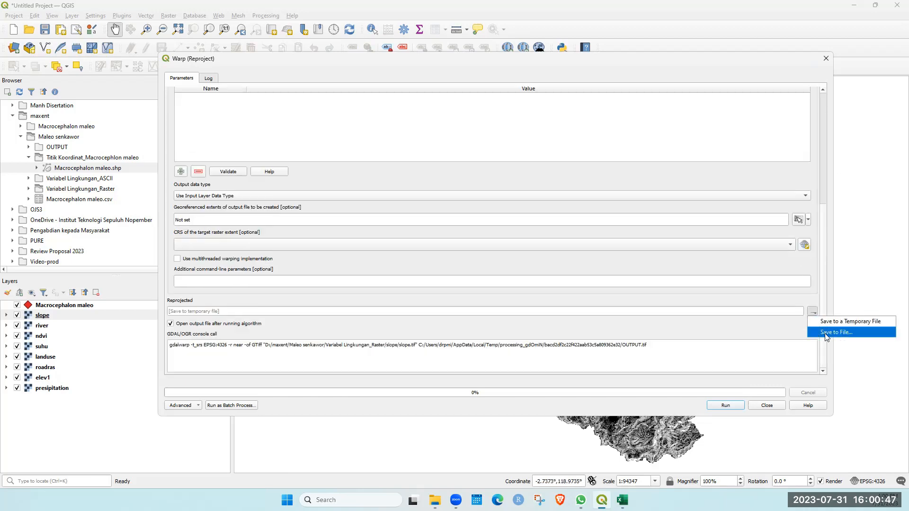
click(833, 332)
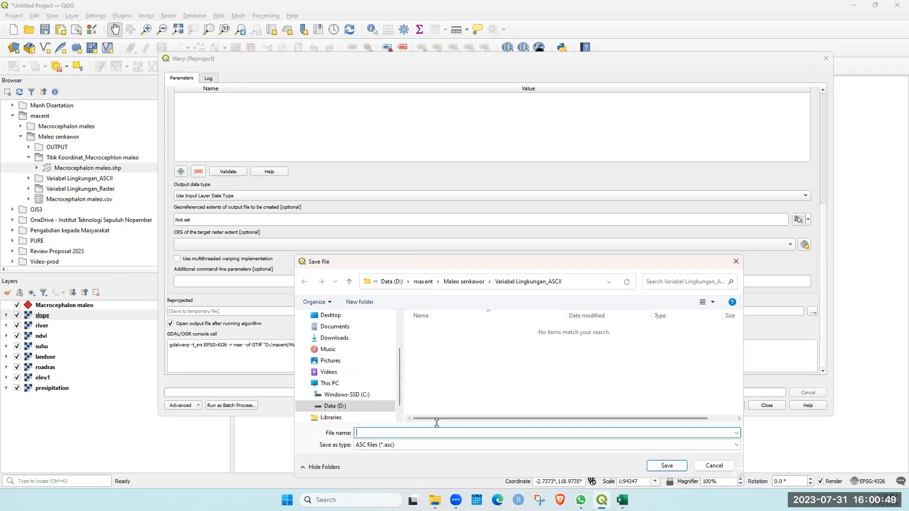
text(Slope9)
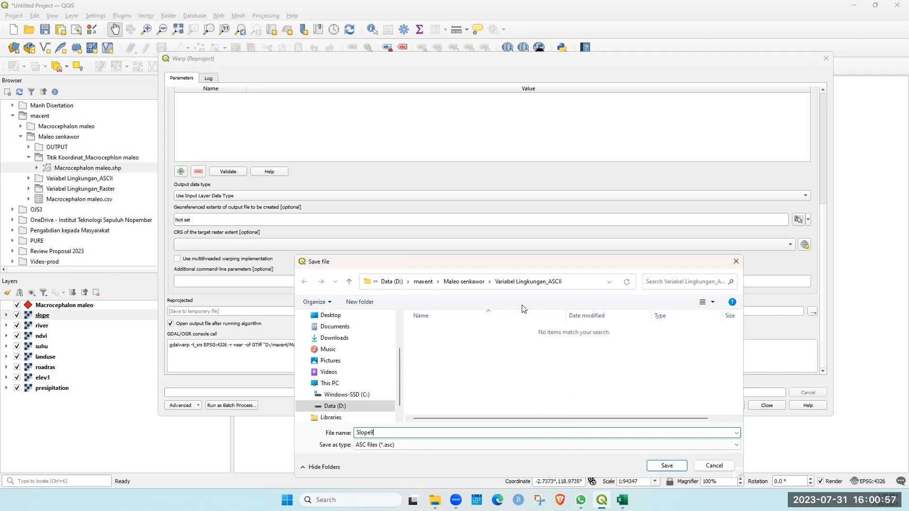
drag(511, 267, 533, 163)
click(684, 363)
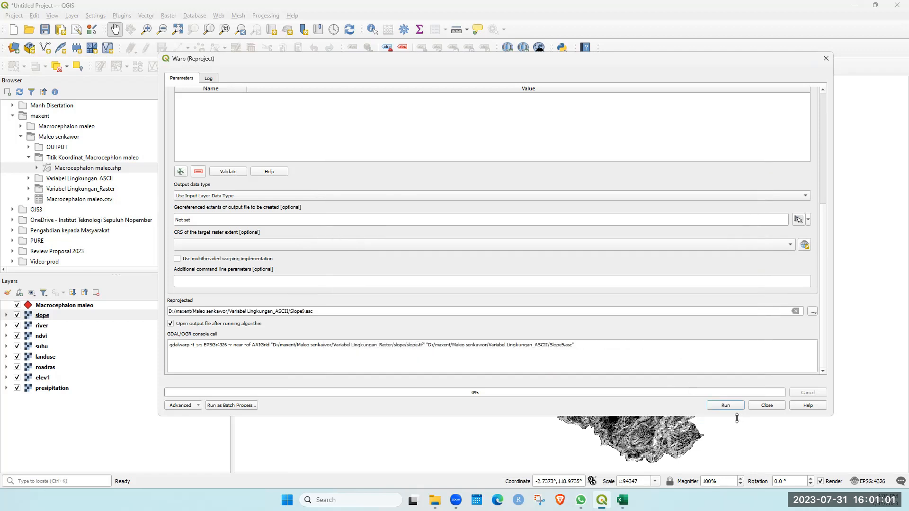
click(729, 406)
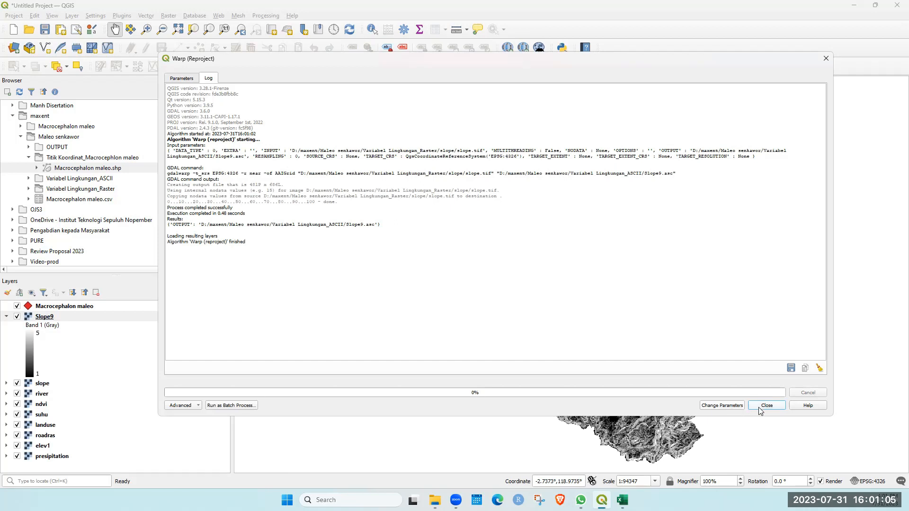
click(180, 79)
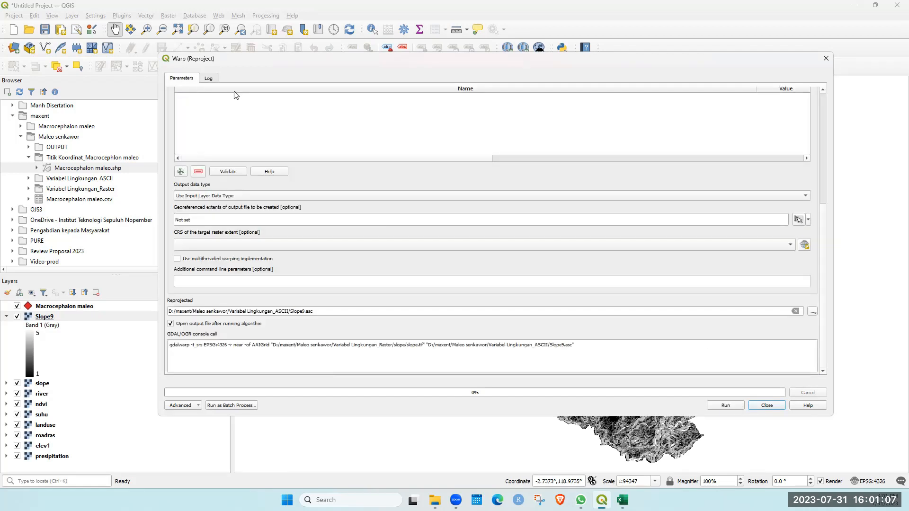
scroll(315, 162, up, 3)
scroll(741, 189, up, 4)
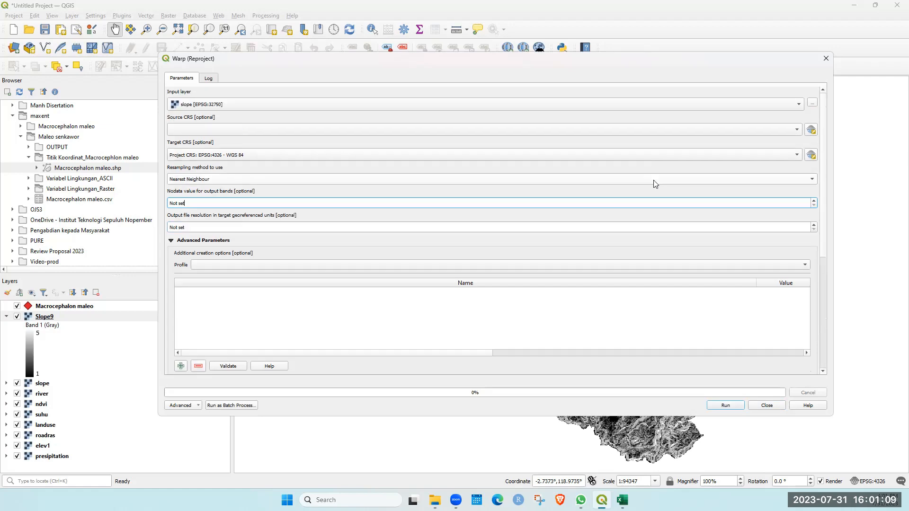
click(293, 106)
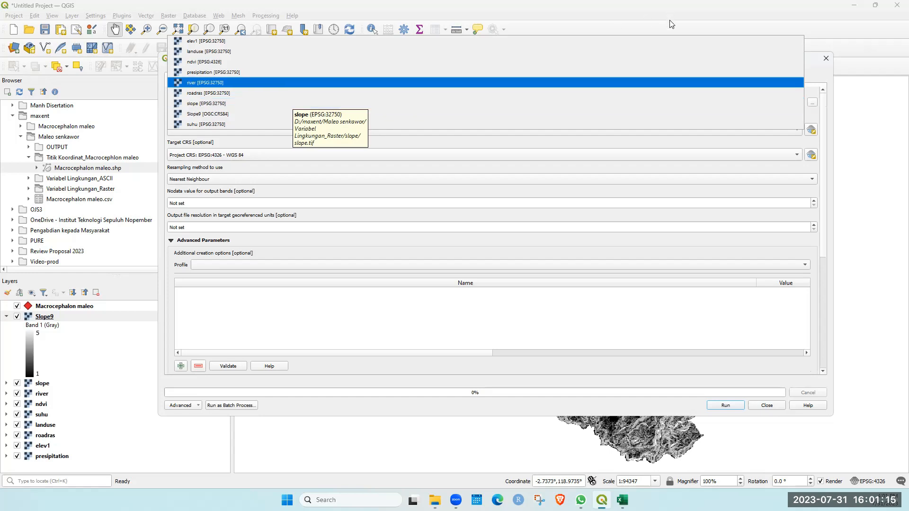
click(893, 146)
drag(892, 145, 908, 351)
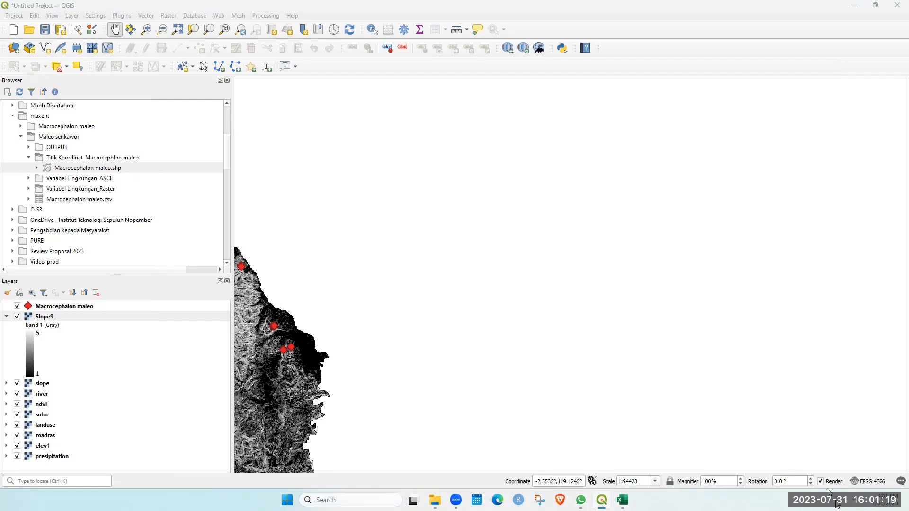
Examine the Slope9 layer's extent and provider information with the Macrocephalon maleo points temporarily hidden.
drag(279, 304, 464, 138)
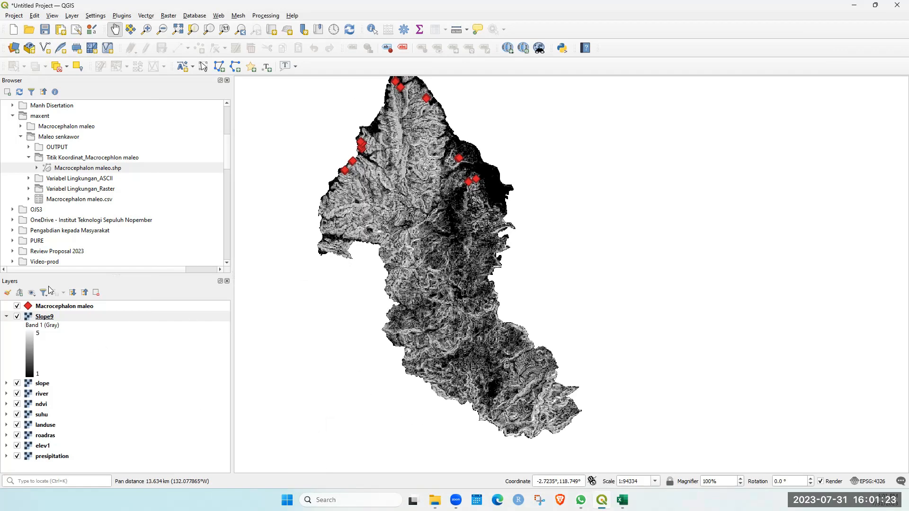
right_click(27, 316)
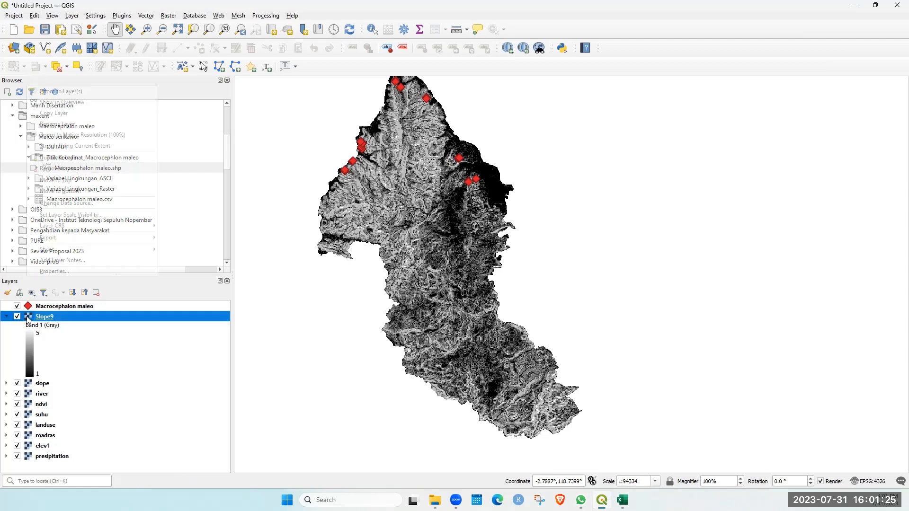
click(60, 91)
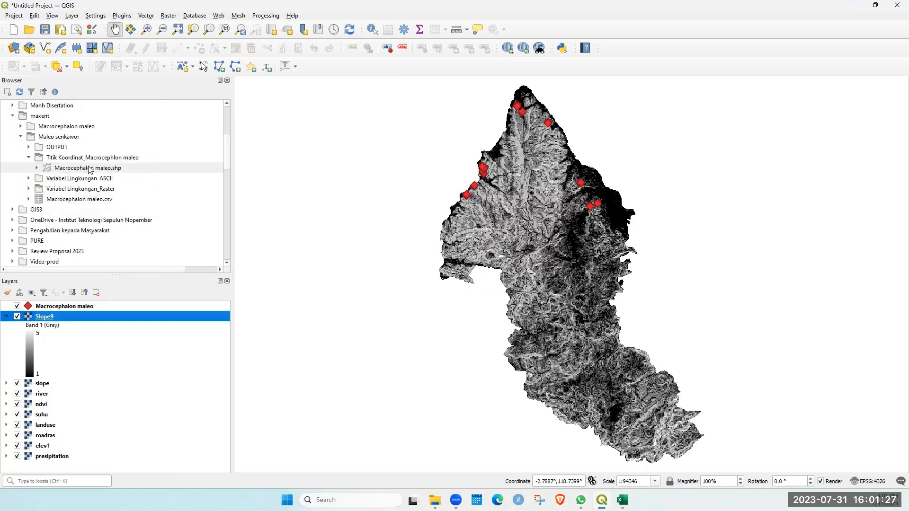
click(17, 307)
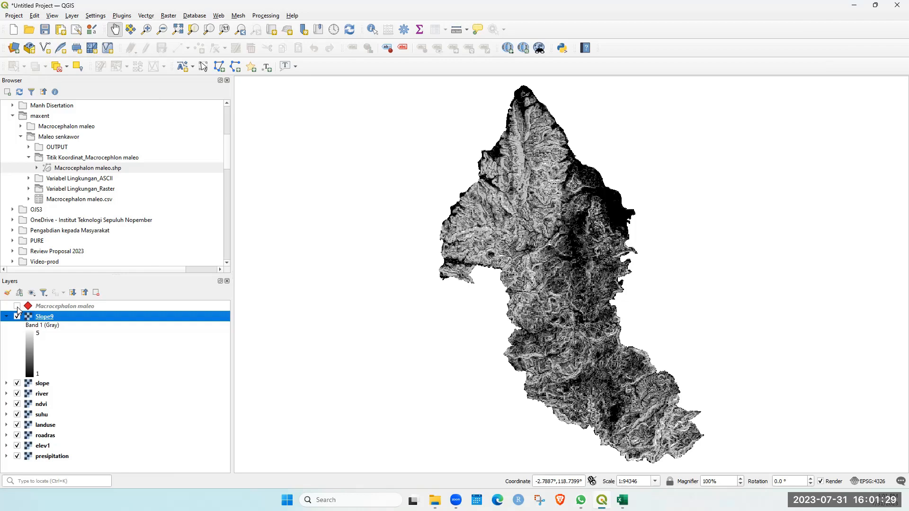
double_click(45, 317)
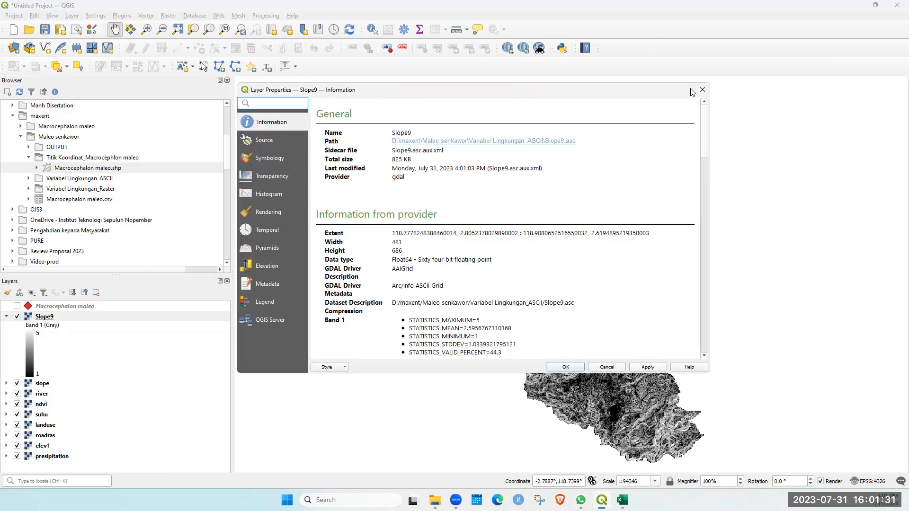
click(702, 90)
click(17, 307)
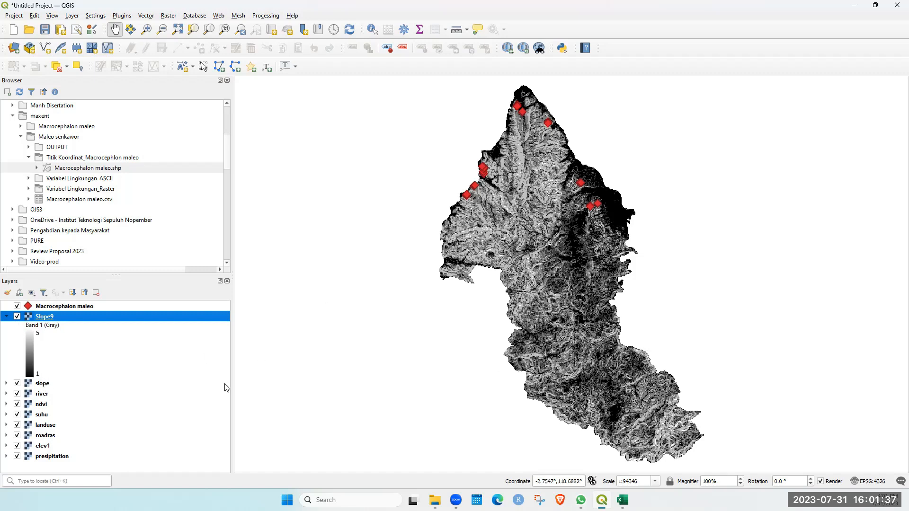
Compare the map position of the occurrence points with their coordinates in Excel, and return to QGIS.
drag(472, 244, 396, 194)
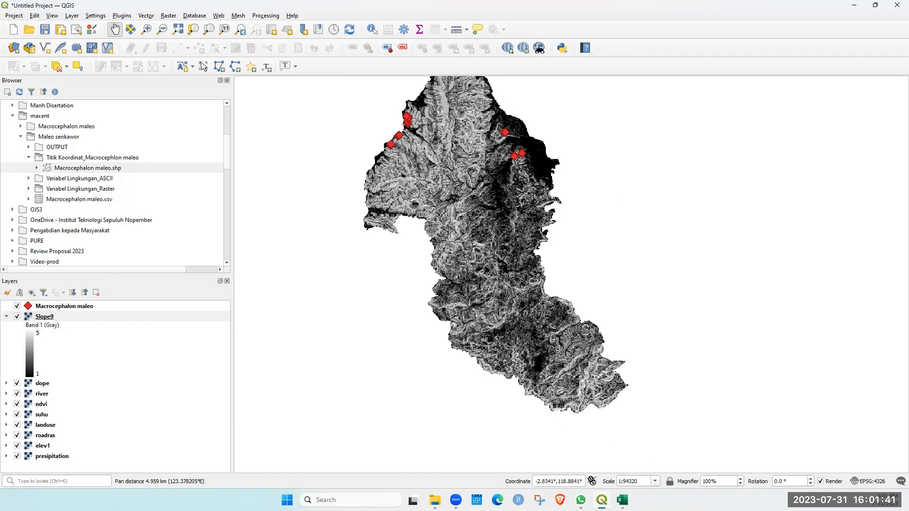
key(alt+Tab)
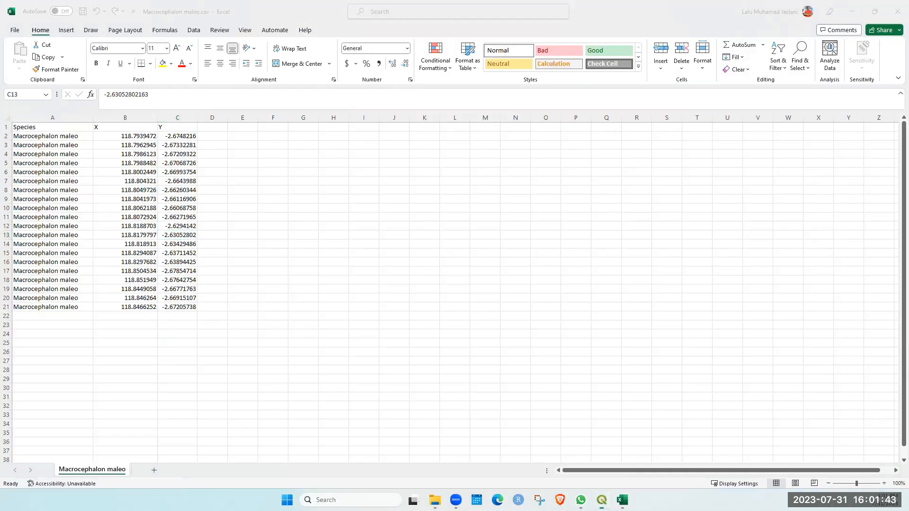
key(alt+Tab)
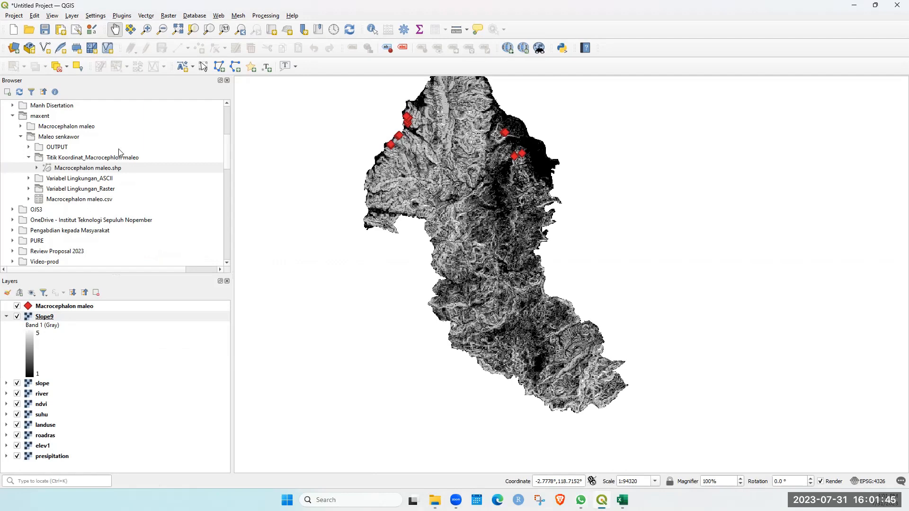
Set up a Warp (Reproject) run with the EPSG:32750 river raster as input and EPSG:4326 - WGS 84 as target CRS.
click(169, 15)
mouse_move(210, 44)
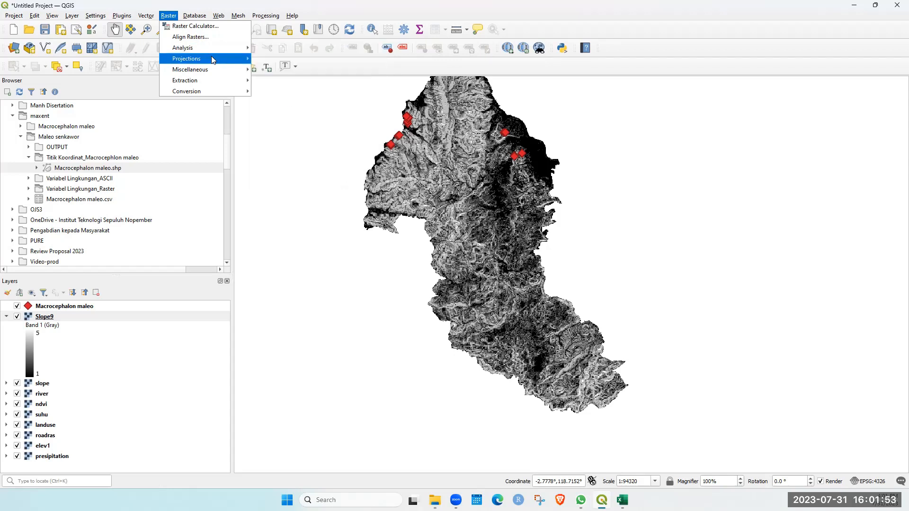
click(284, 81)
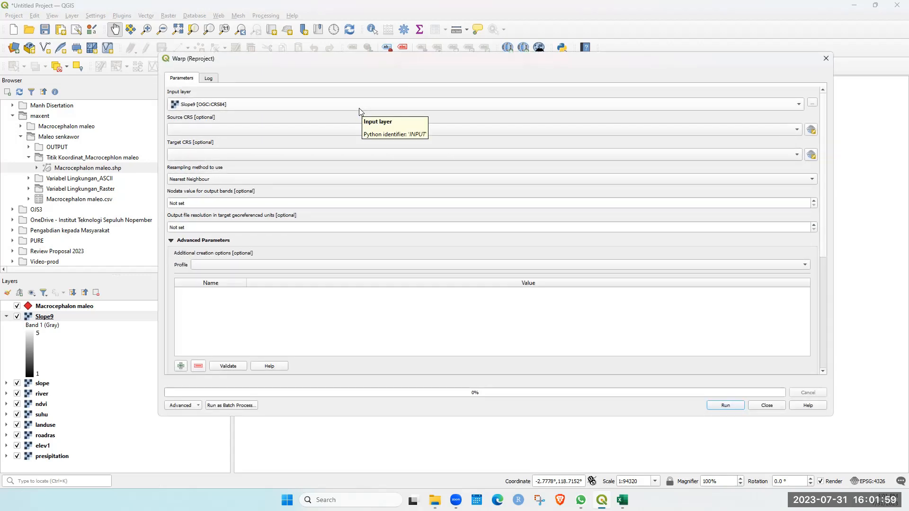
click(347, 98)
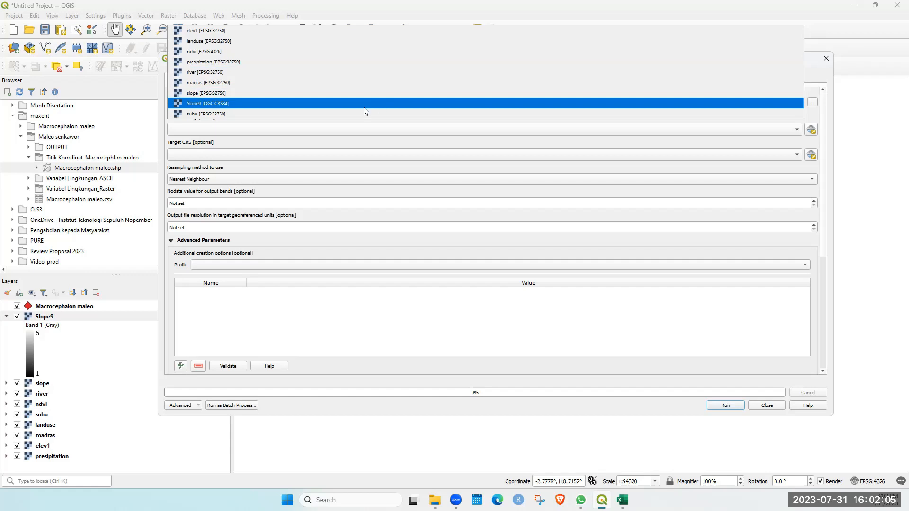
click(359, 71)
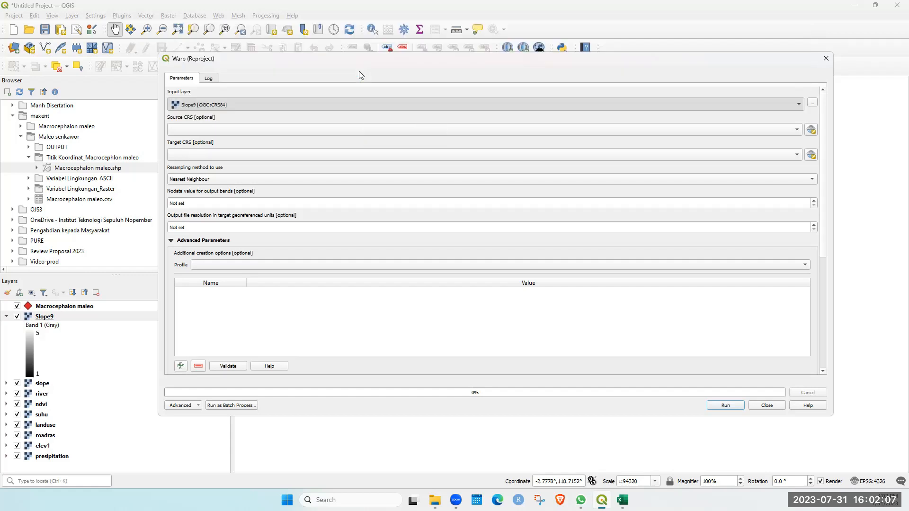
click(326, 154)
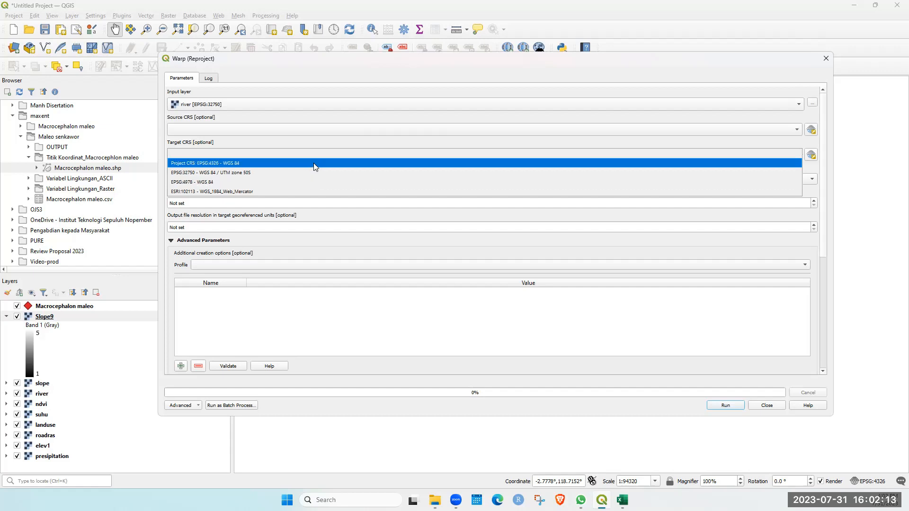
click(313, 163)
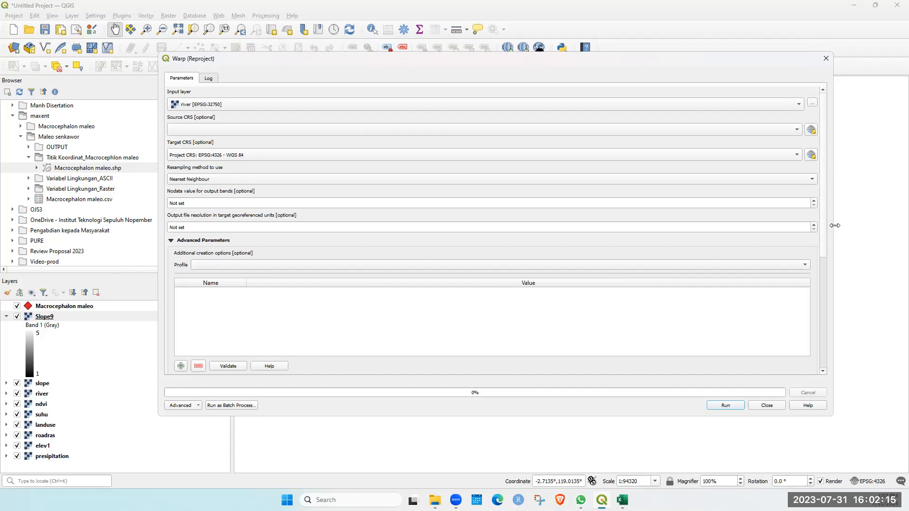
Save the reprojected river raster as ASC file River9 in the Variabel Lingkungan_ASCII folder, and run the reprojection.
scroll(826, 231, down, 8)
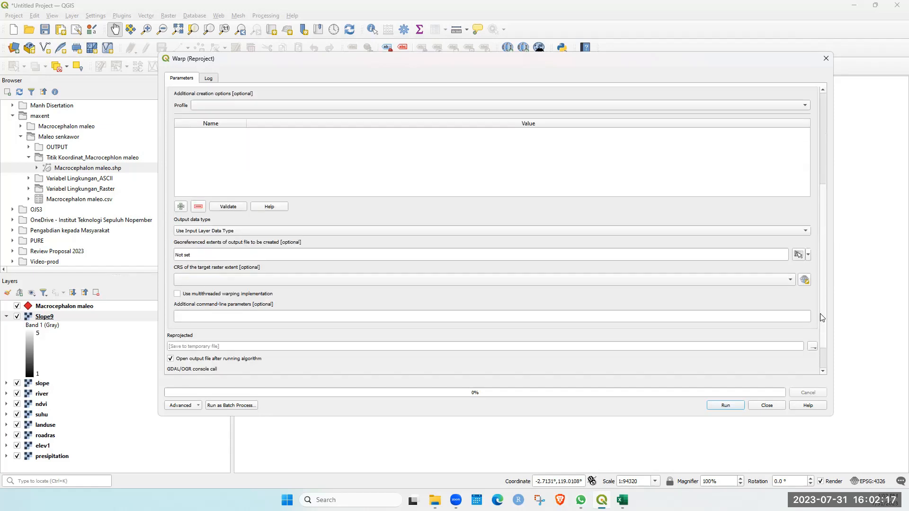
click(812, 311)
click(836, 331)
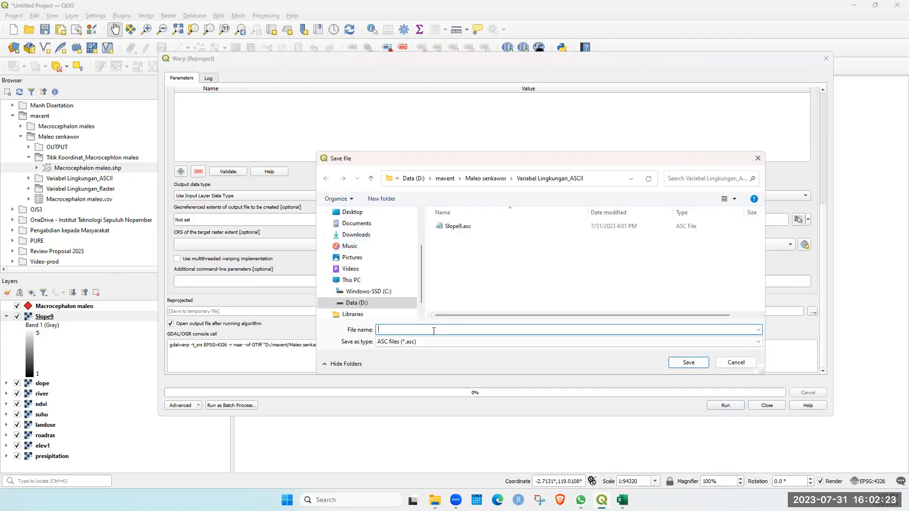
text(River9)
click(689, 362)
click(725, 405)
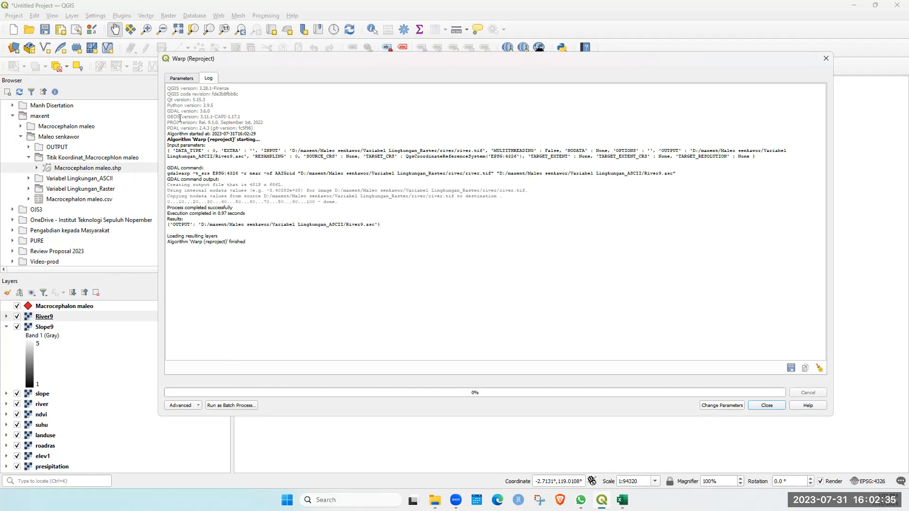
Return to the Warp parameters and choose the original ndvi raster as the input layer.
click(181, 79)
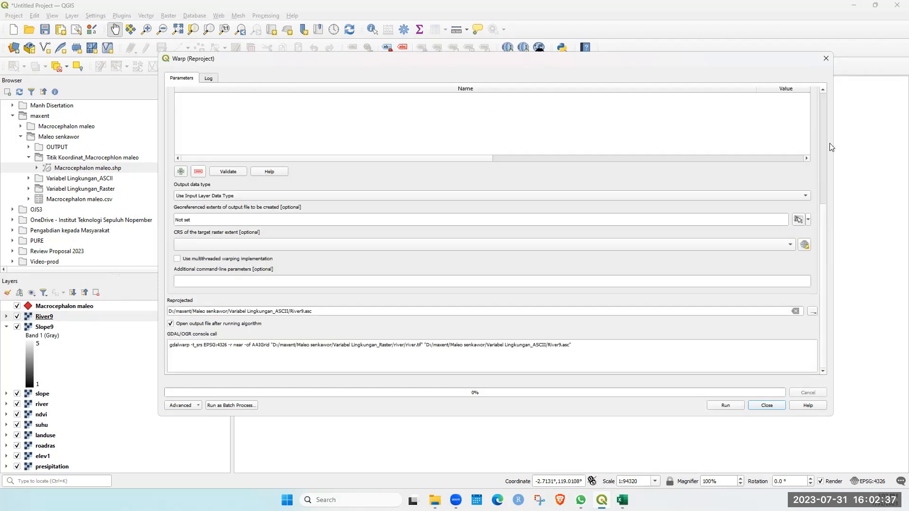
drag(822, 218, 824, 74)
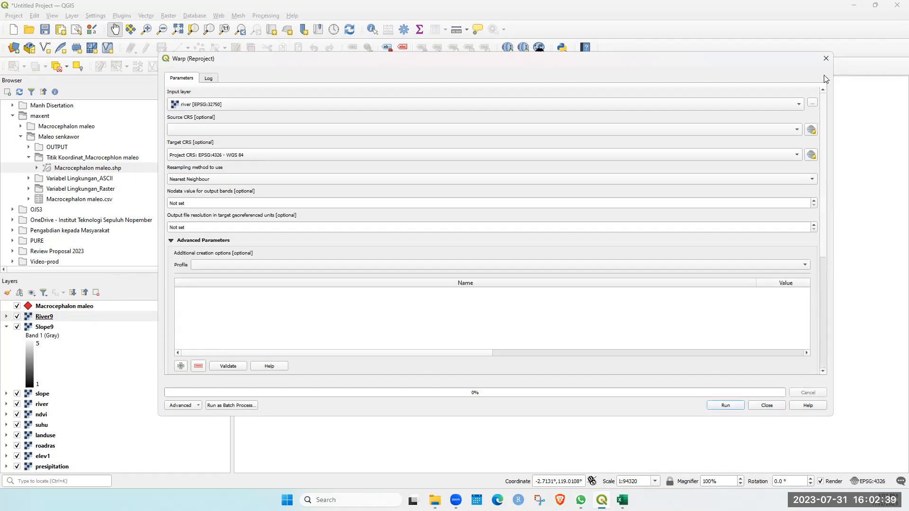
click(789, 105)
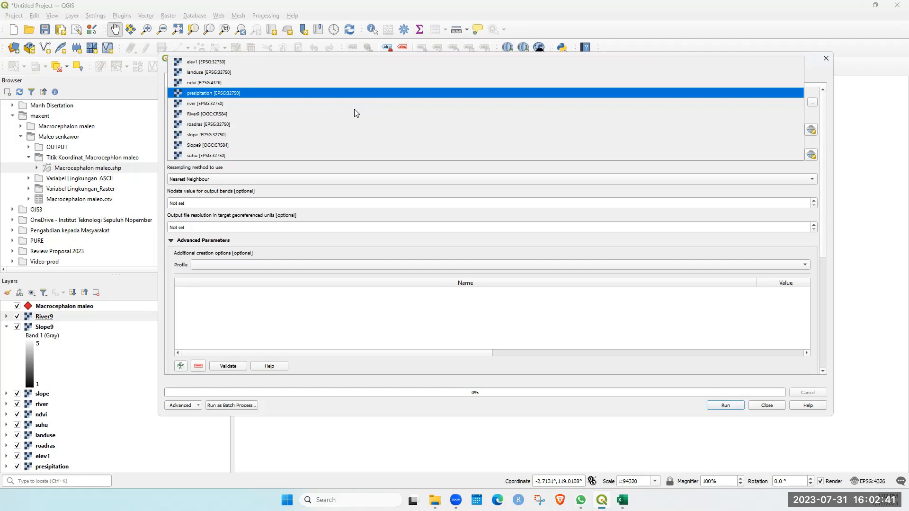
click(349, 83)
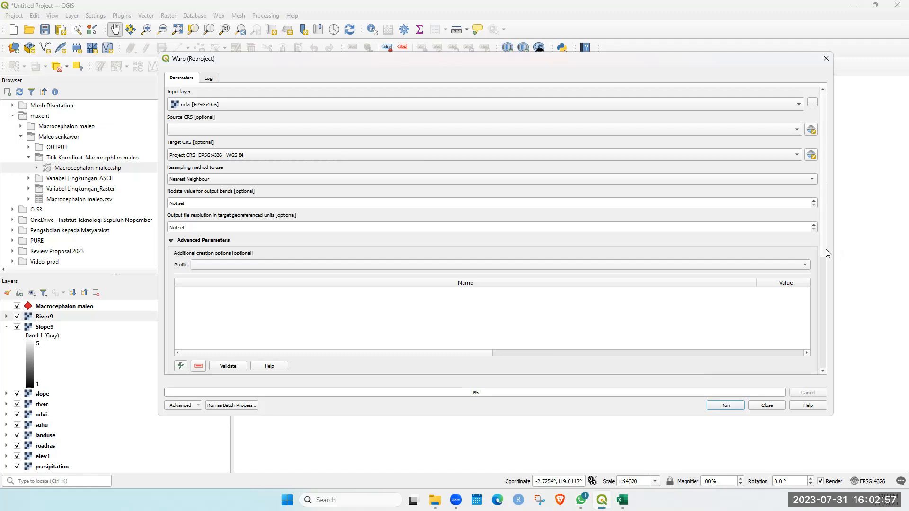
Save the reprojected ndvi raster as ASC file NDVI9 in the Variabel Lingkungan_ASCII folder, and run the reprojection.
scroll(822, 306, down, 2)
scroll(823, 306, down, 4)
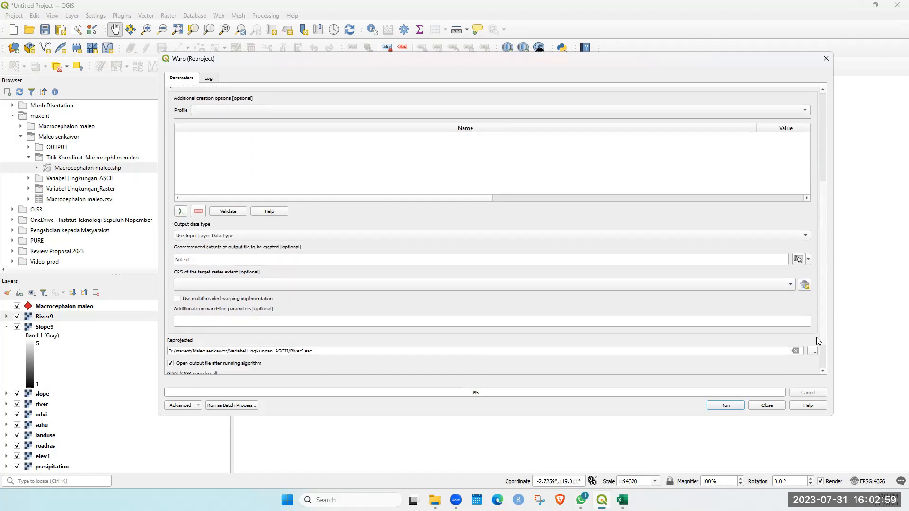
scroll(815, 350, down, 2)
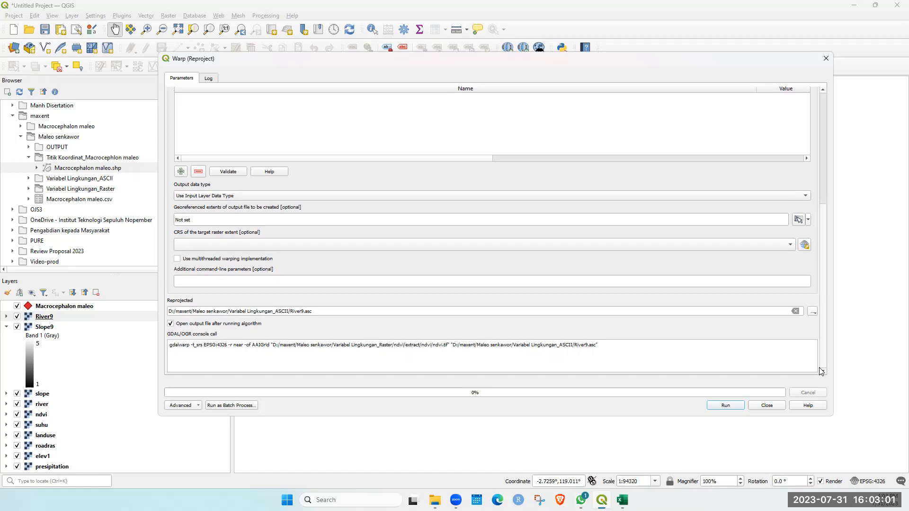
click(813, 311)
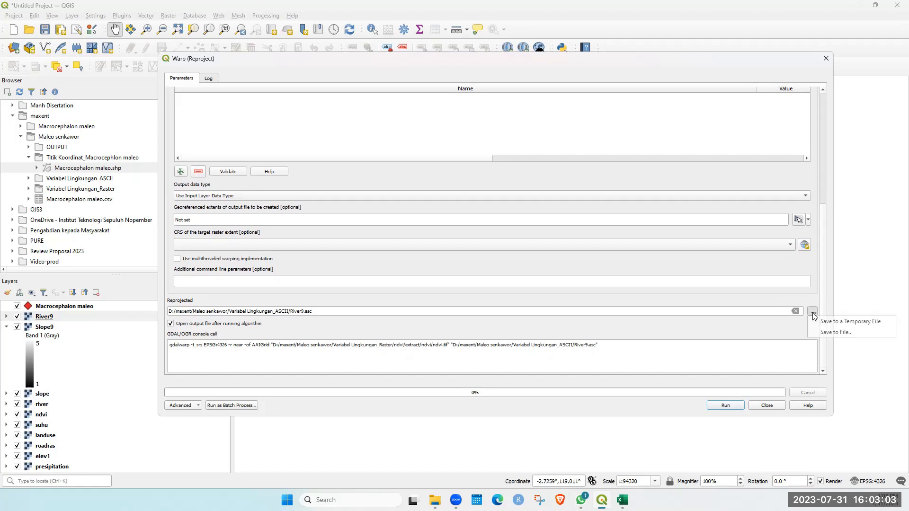
click(829, 334)
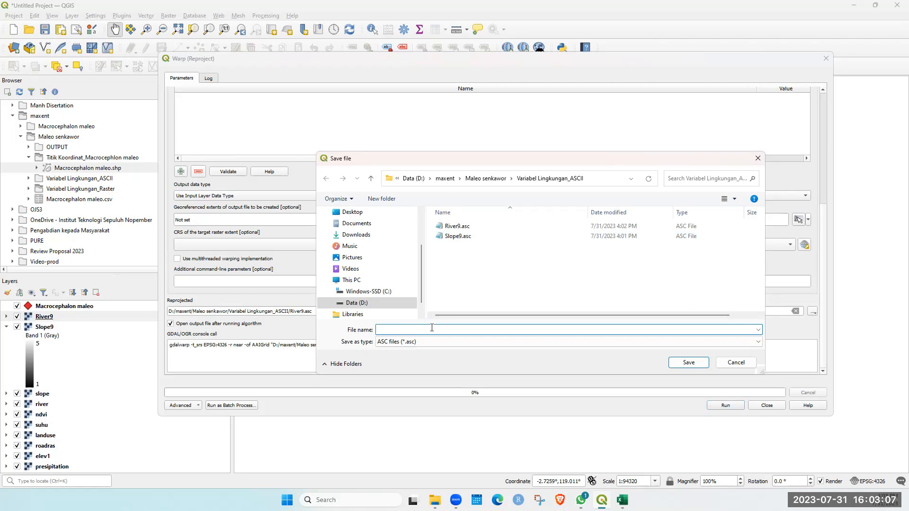
text(NDVI9)
click(697, 362)
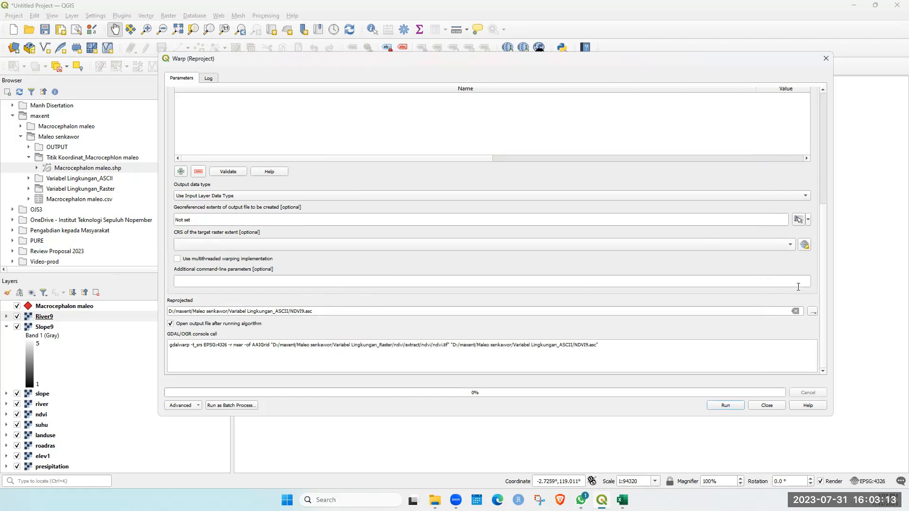
scroll(829, 189, up, 8)
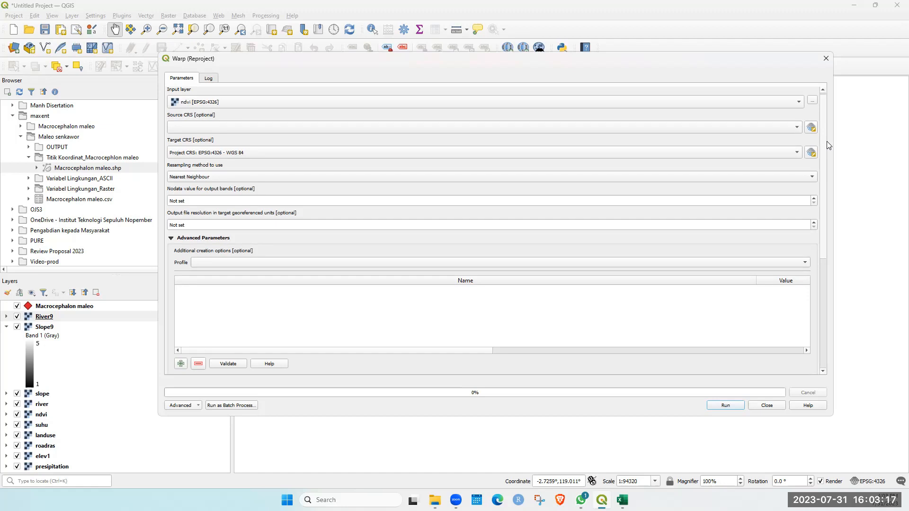
click(724, 405)
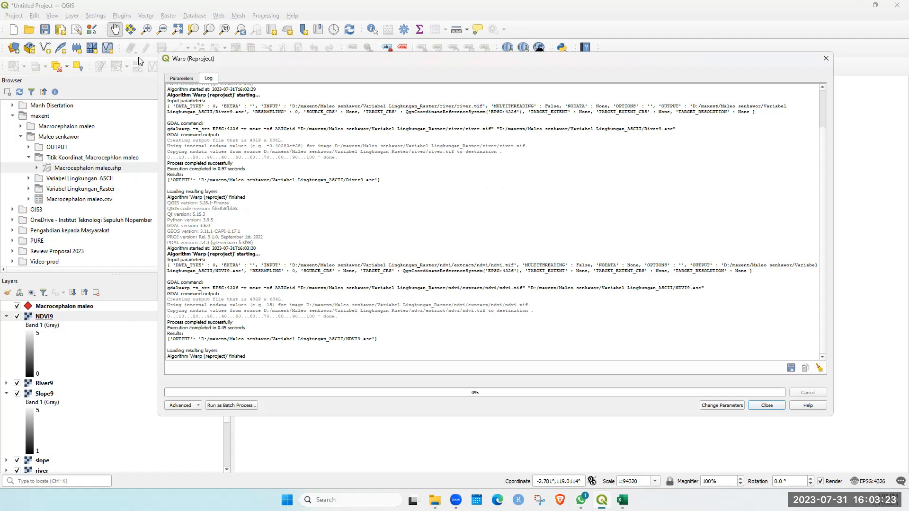
Return to the Warp parameters and choose the EPSG:32750 suhu raster as the input layer.
click(182, 80)
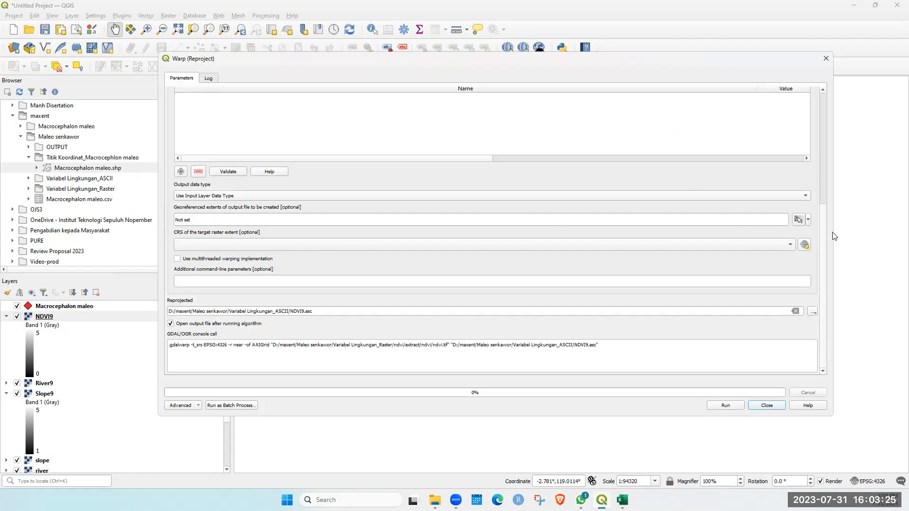
drag(826, 212, 831, 100)
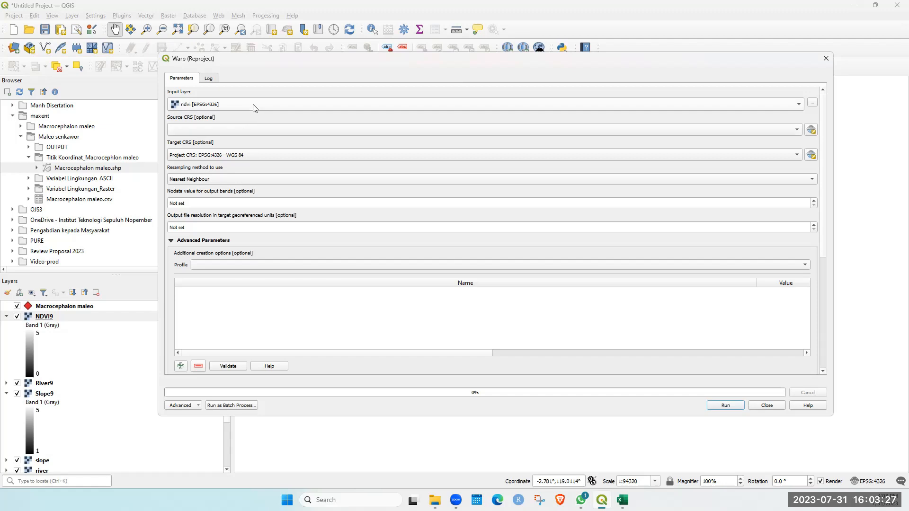
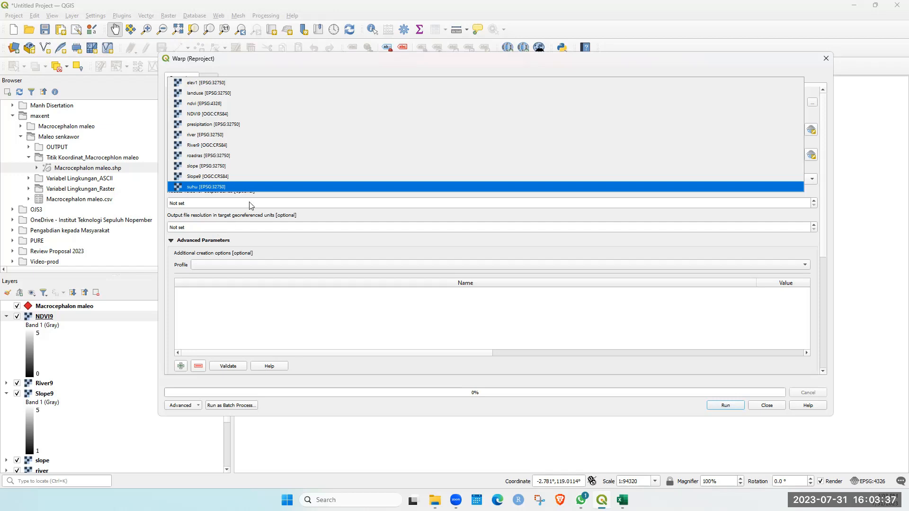
click(230, 187)
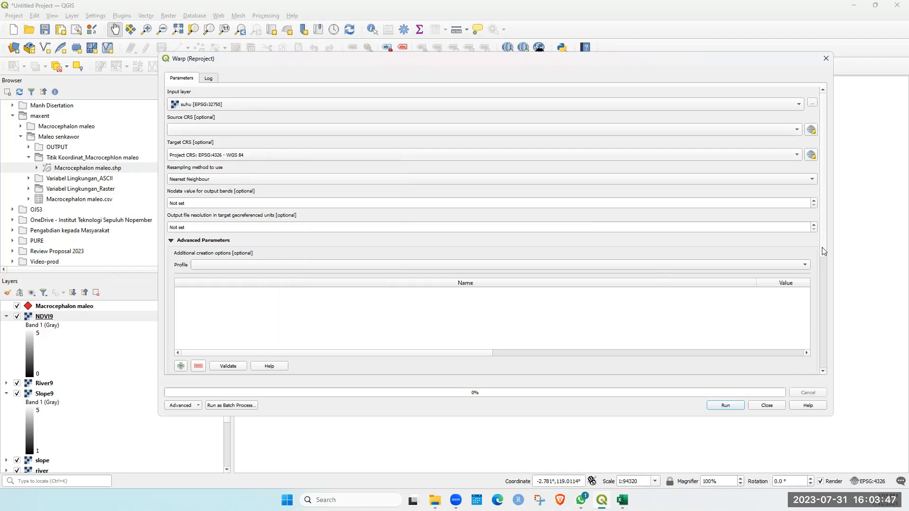
Save the reprojected suhu raster as ASC file Suhu9 in the Variabel Lingkungan_ASCII folder, and run the reprojection.
scroll(788, 373, down, 5)
scroll(809, 348, down, 1)
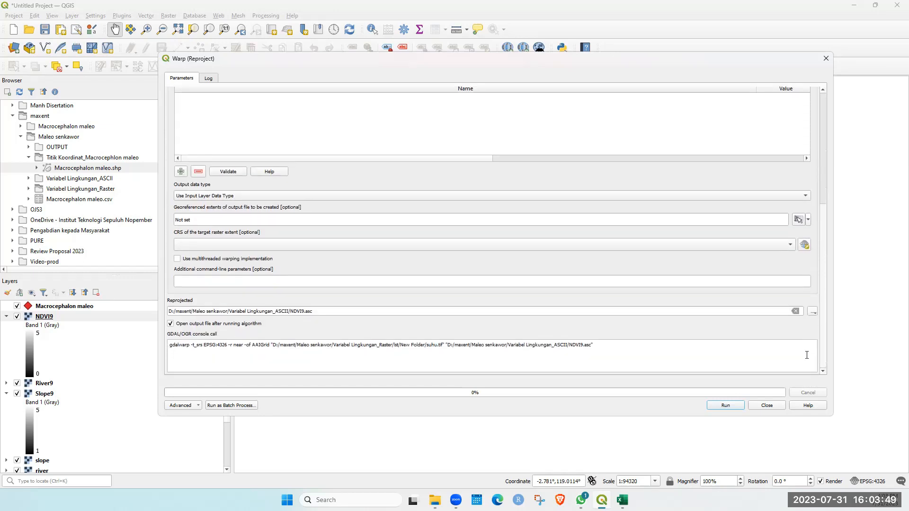
click(813, 313)
click(823, 334)
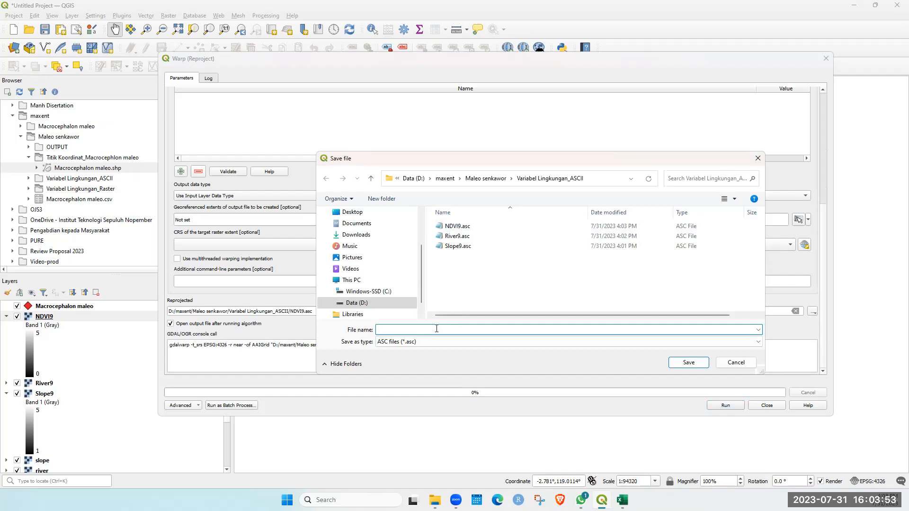
text(Suhu9)
click(689, 362)
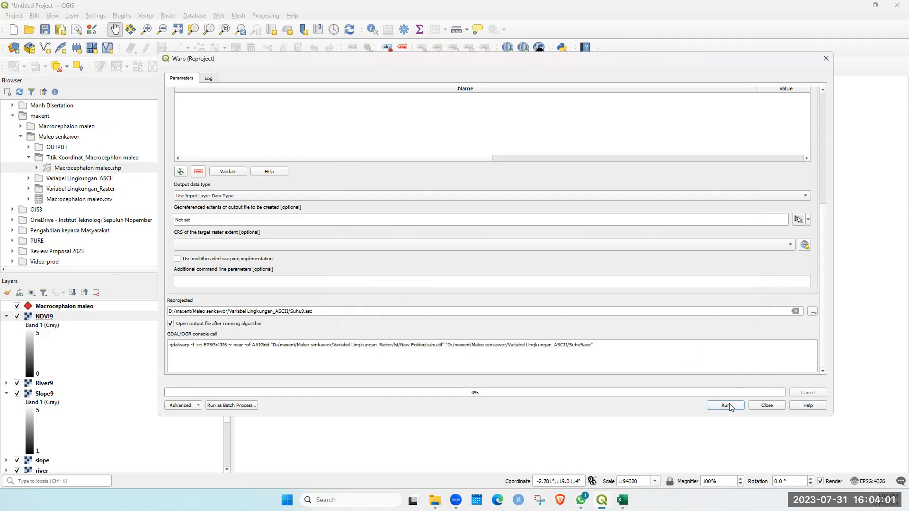
drag(821, 314, 829, 190)
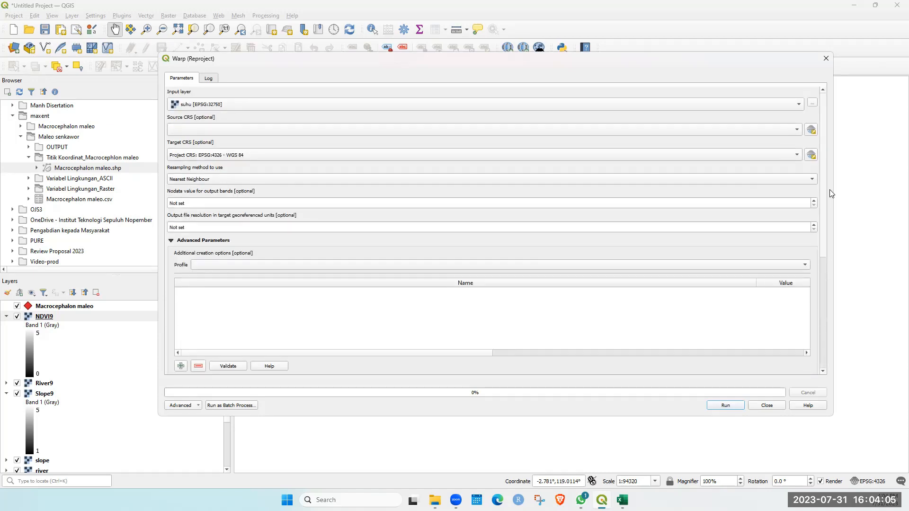
click(722, 406)
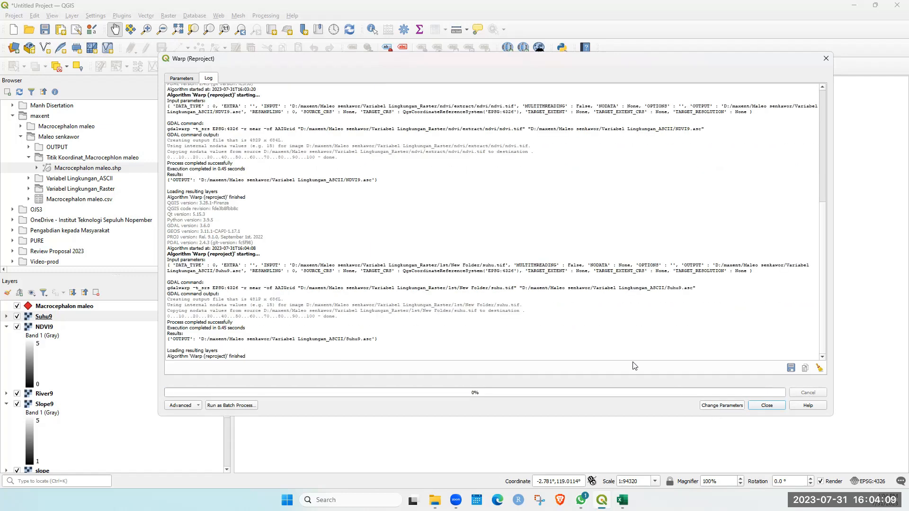
Switch to File Explorer, check the Variabel Lingkungan_ASCII files sorted by type against the QGIS layer list, and return to QGIS.
scroll(78, 393, down, 2)
scroll(78, 394, up, 2)
key(alt+Tab)
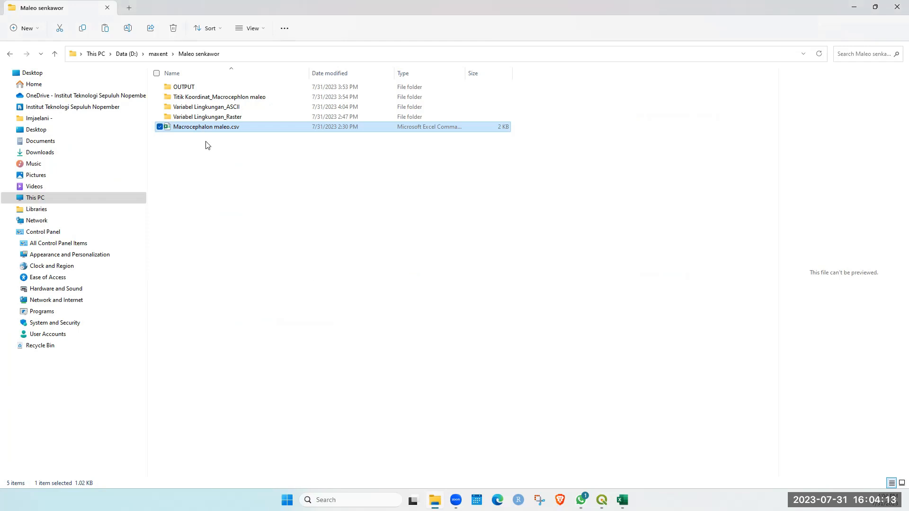
click(198, 107)
double_click(198, 108)
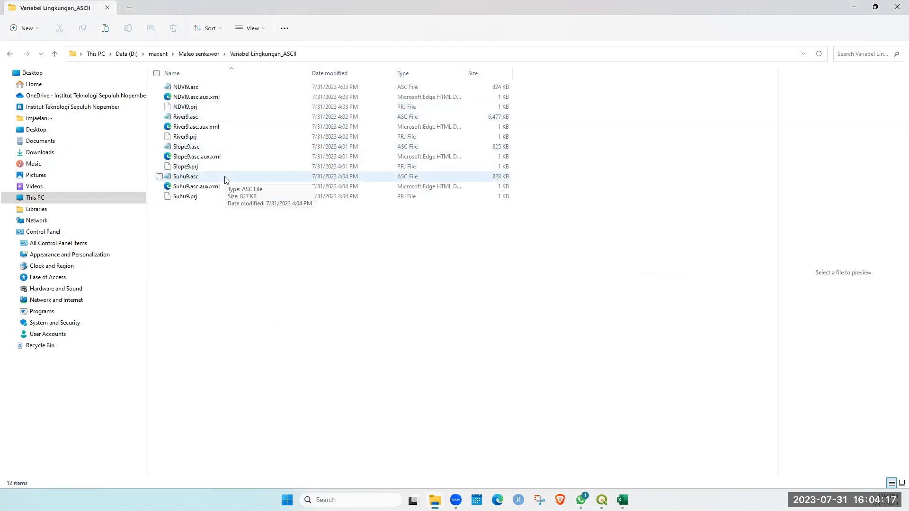
click(413, 73)
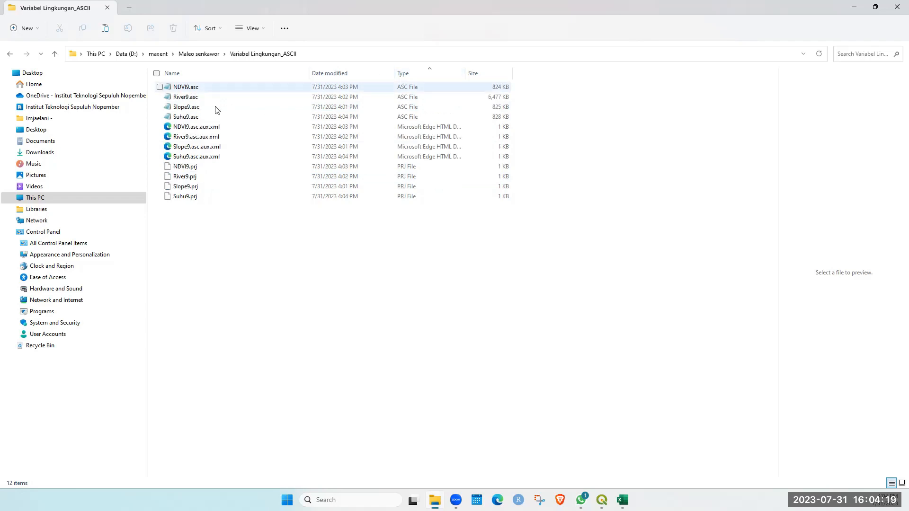
click(875, 7)
drag(384, 90, 723, 135)
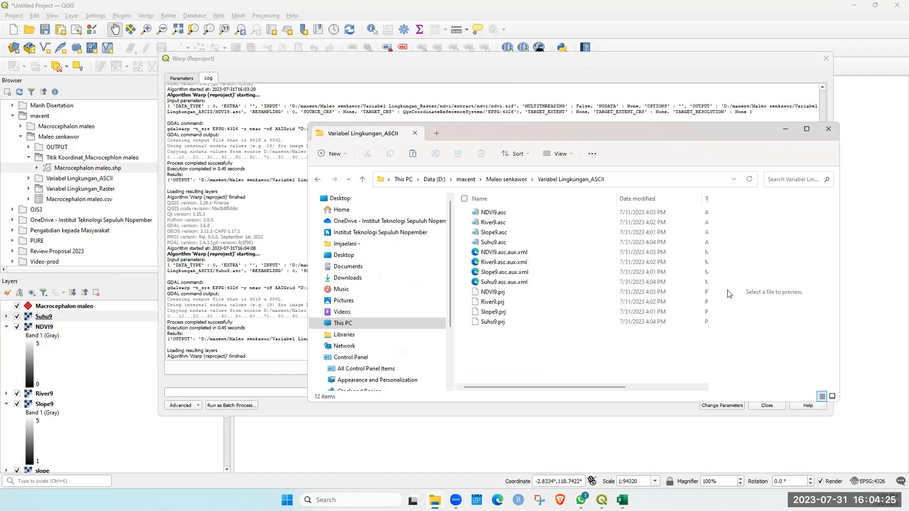
scroll(83, 400, down, 3)
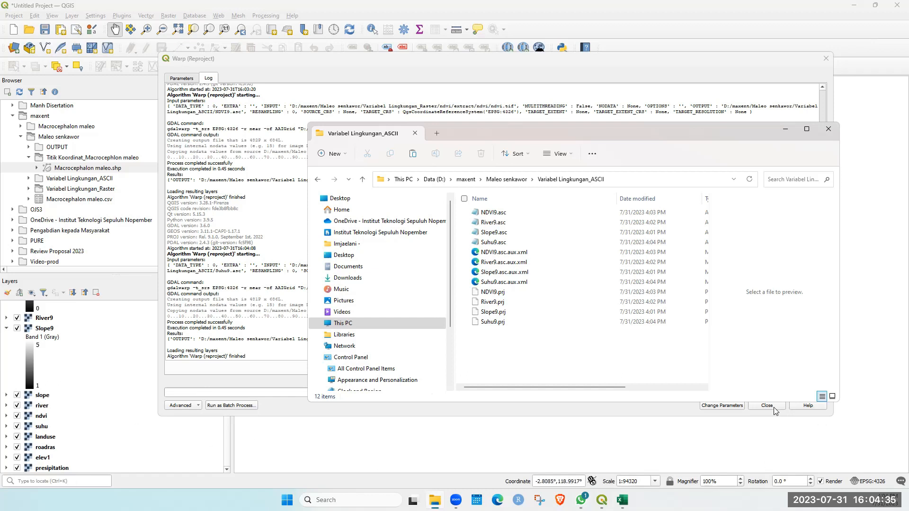
click(785, 129)
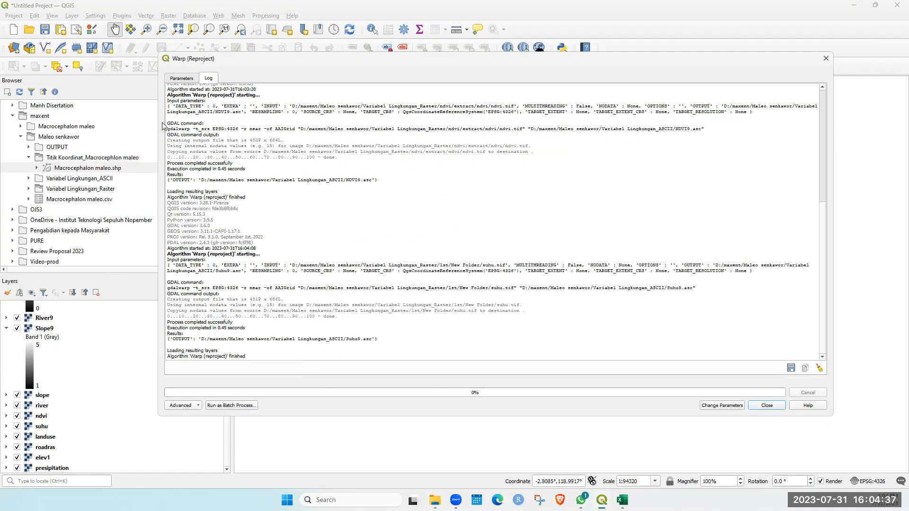
Return to the Warp parameters and choose the EPSG:32750 roadras raster as the input layer.
click(181, 79)
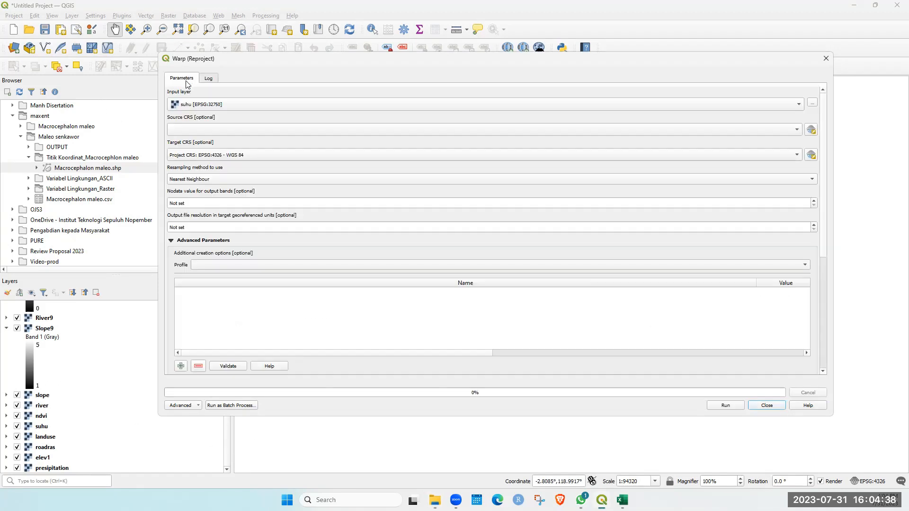
click(326, 108)
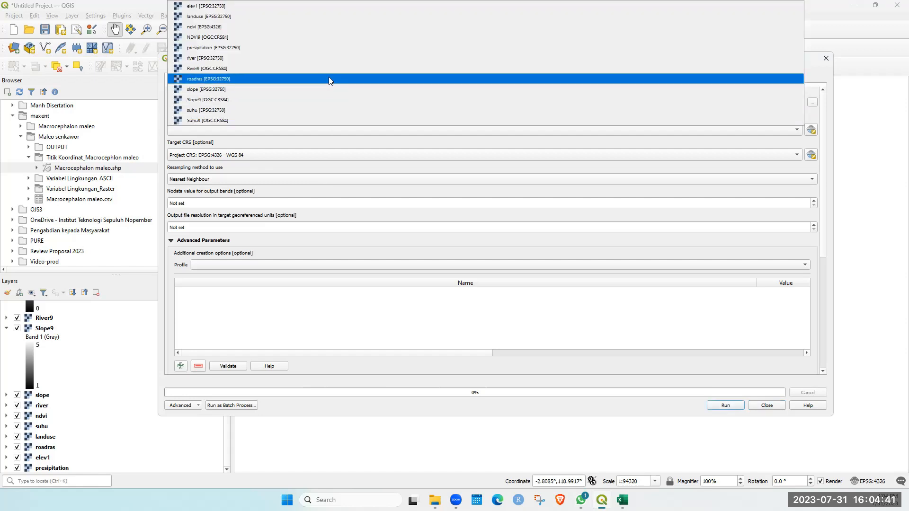
click(328, 78)
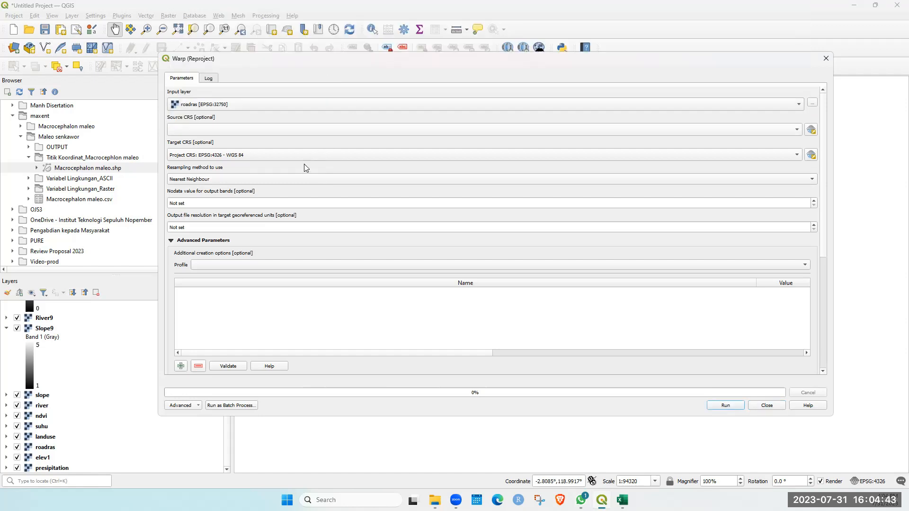
Run the roadras reprojection to ASC file Road9 in the Variabel Lingkungan_ASCII folder, and check the output files in File Explorer.
drag(825, 250, 824, 365)
click(815, 319)
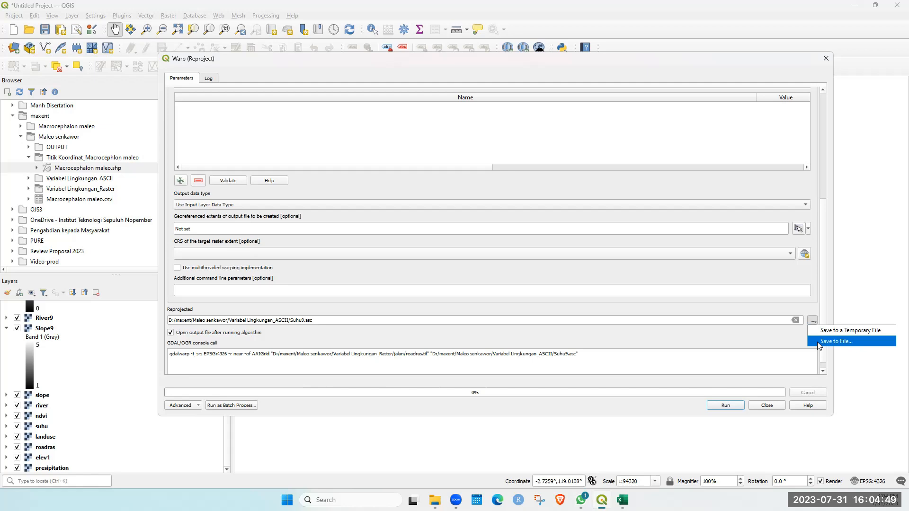
click(817, 342)
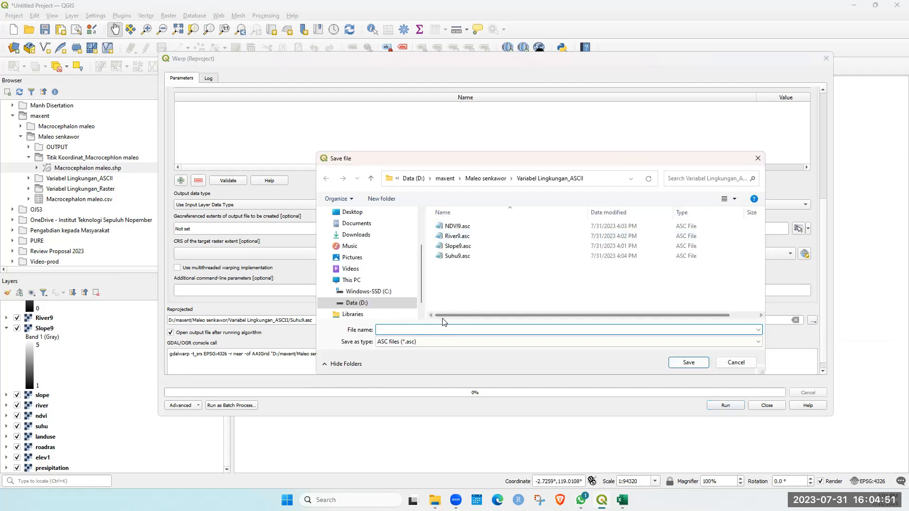
text(Road9)
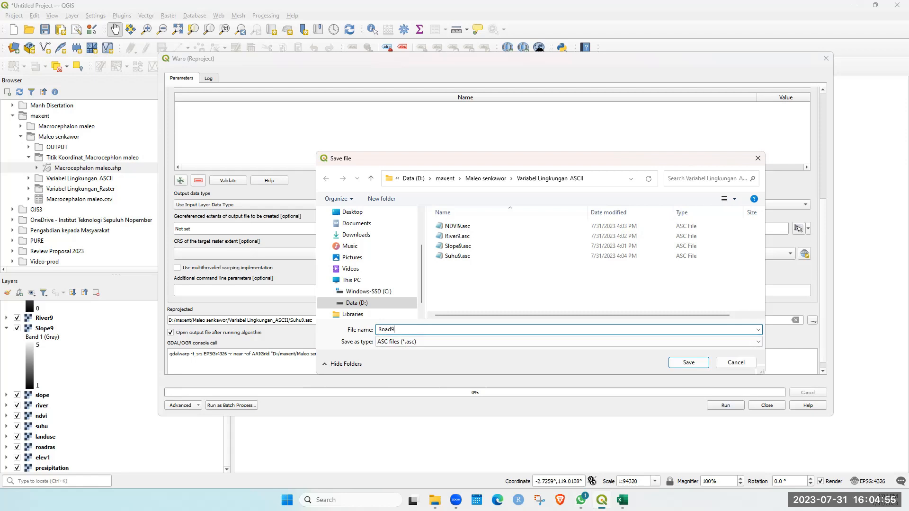
key(Return)
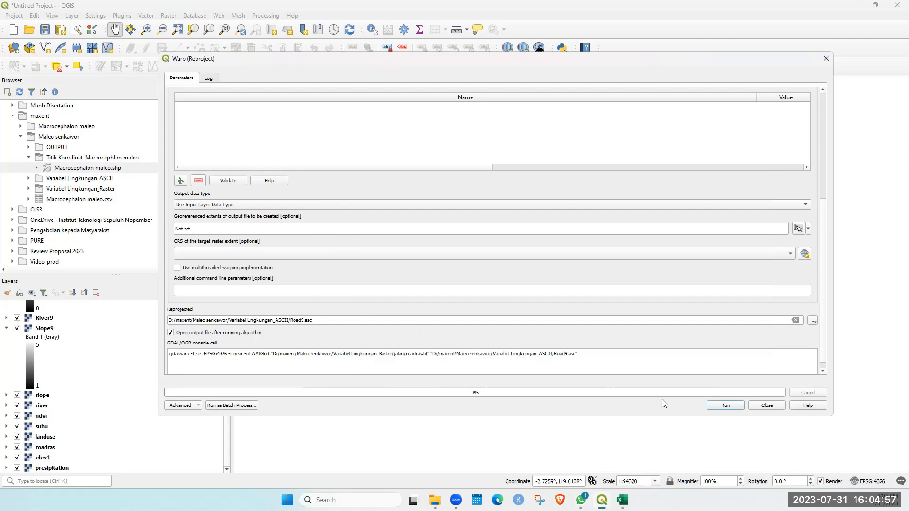
click(725, 406)
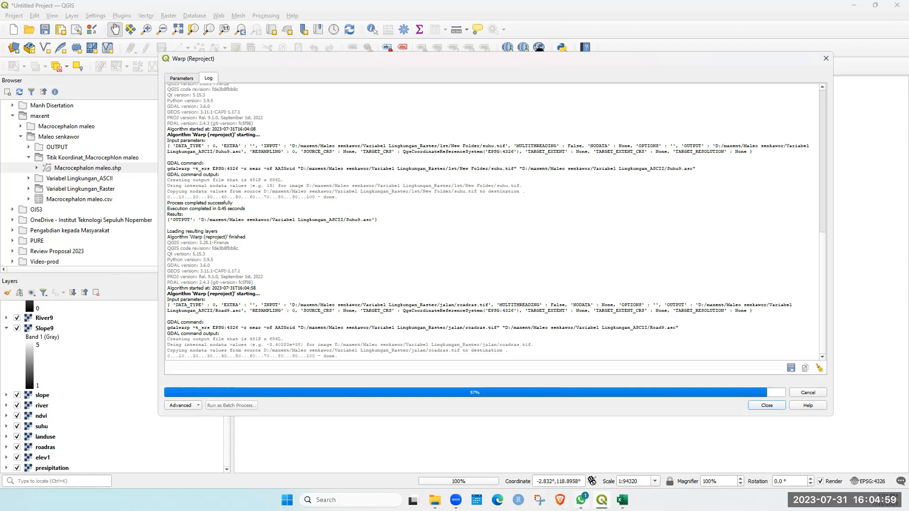
key(alt+Tab)
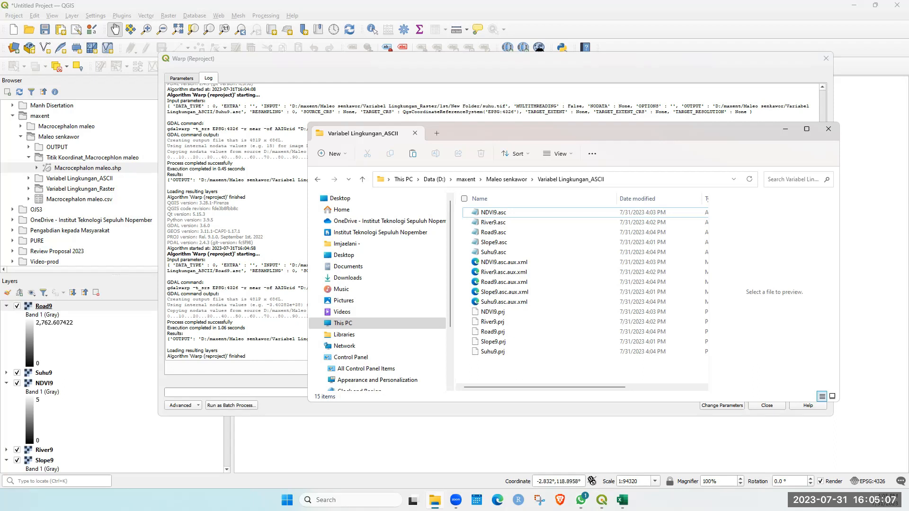
click(442, 490)
Return to the Warp parameters and choose the EPSG:32750 presipitation raster as the input layer.
click(171, 79)
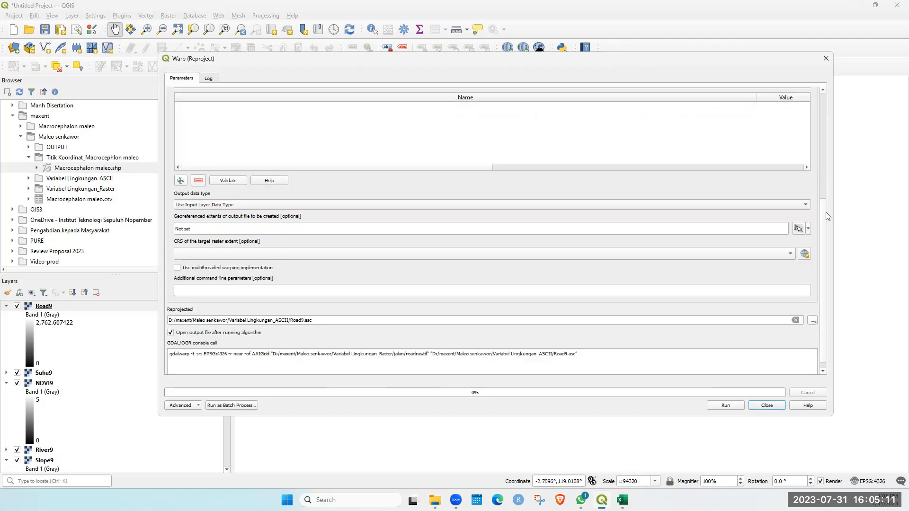
drag(824, 215, 852, 83)
click(338, 110)
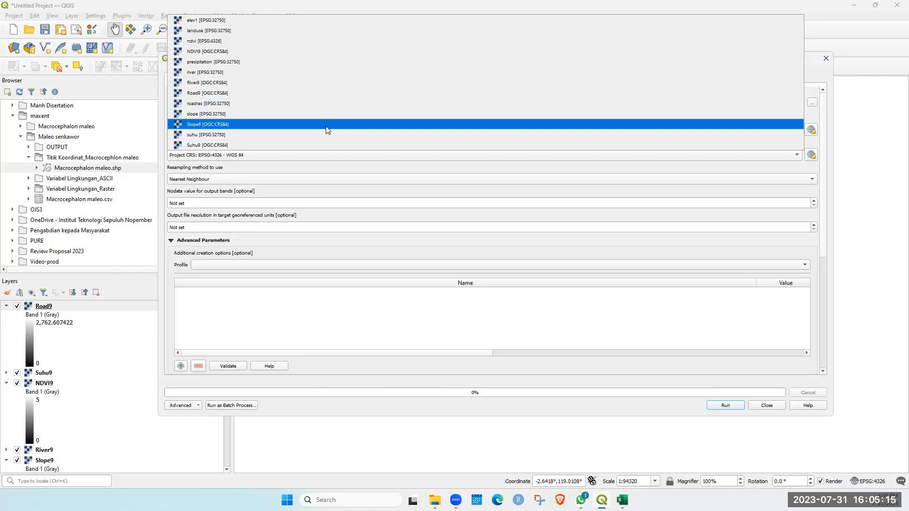
click(317, 62)
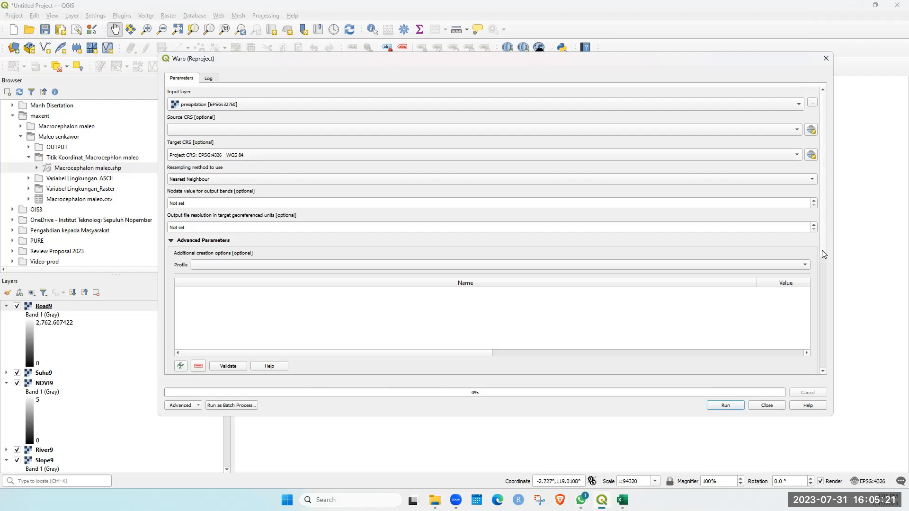
Save the reprojected presipitation raster as ASC file Presip9 in the Variabel Lingkungan_ASCII folder, and run the reprojection.
scroll(822, 250, down, 5)
click(812, 325)
click(826, 346)
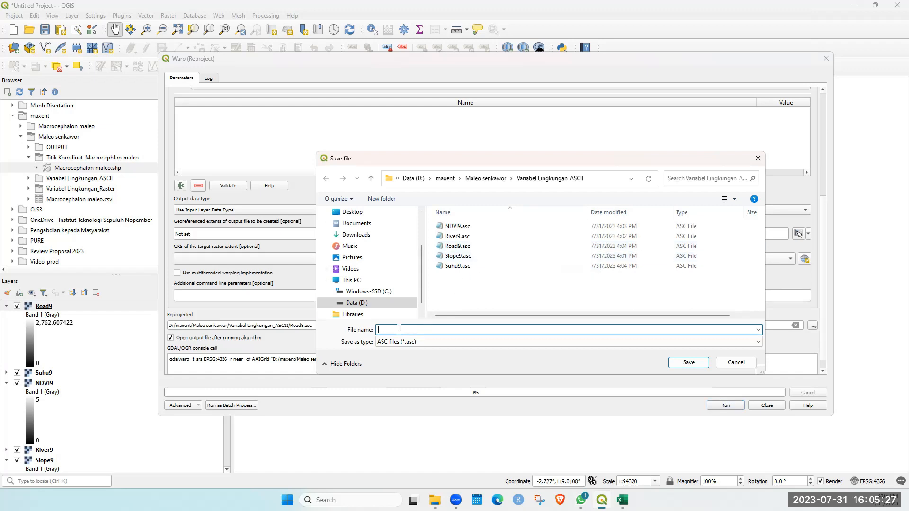
text(Presip9)
click(684, 364)
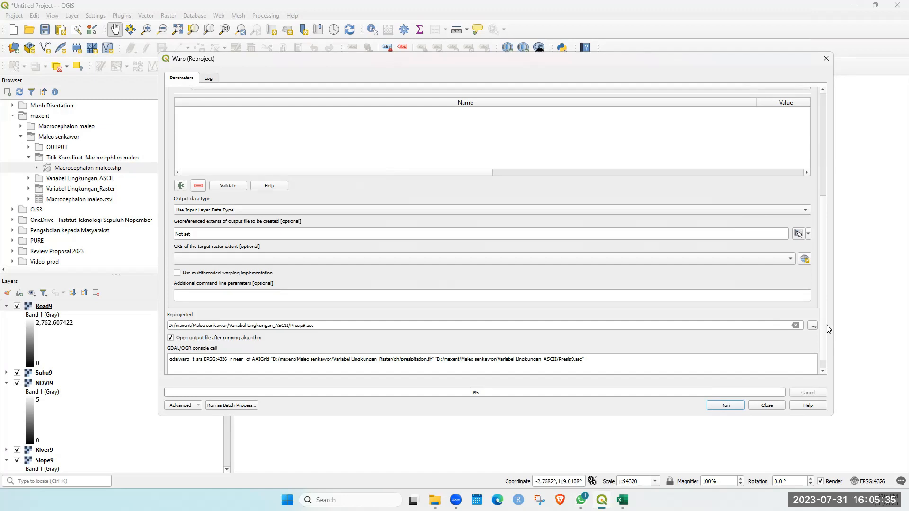
scroll(826, 325, up, 5)
scroll(832, 206, down, 5)
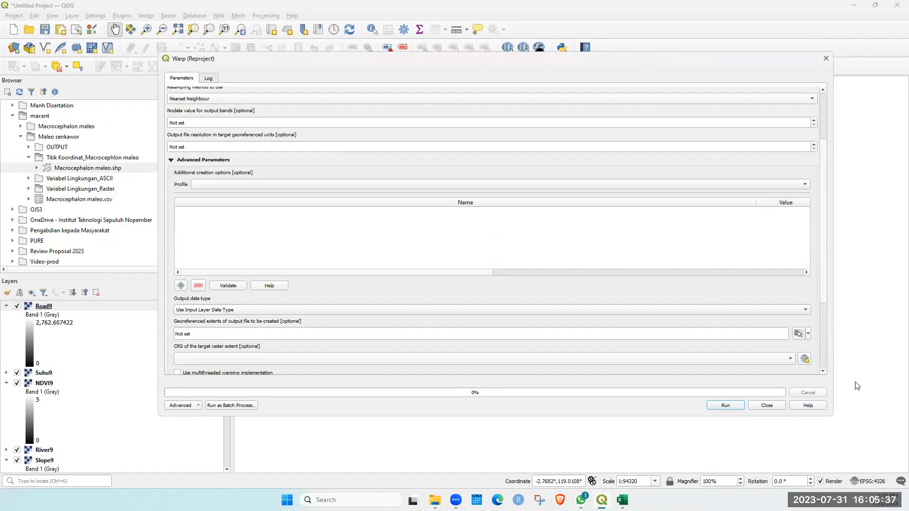
click(731, 407)
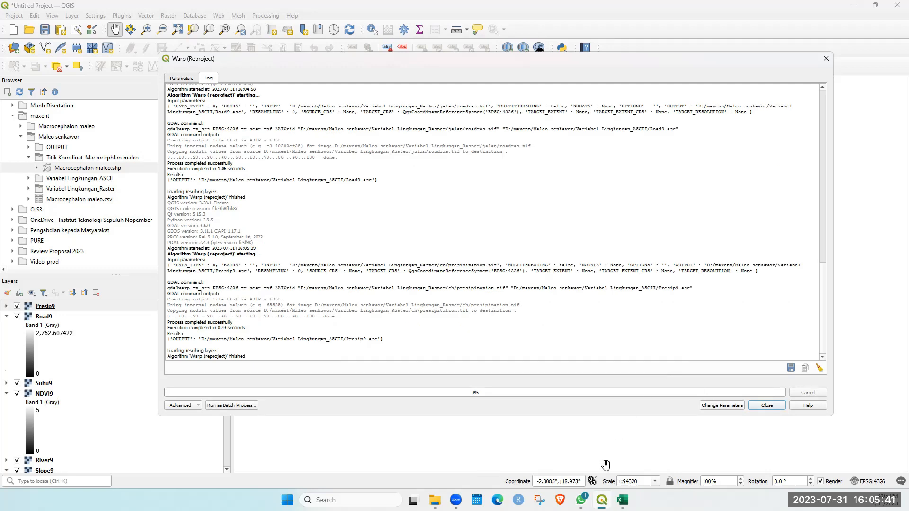
Switch to File Explorer, check the Variabel Lingkungan_ASCII folder for the Presip9 output files, and return to QGIS.
click(434, 500)
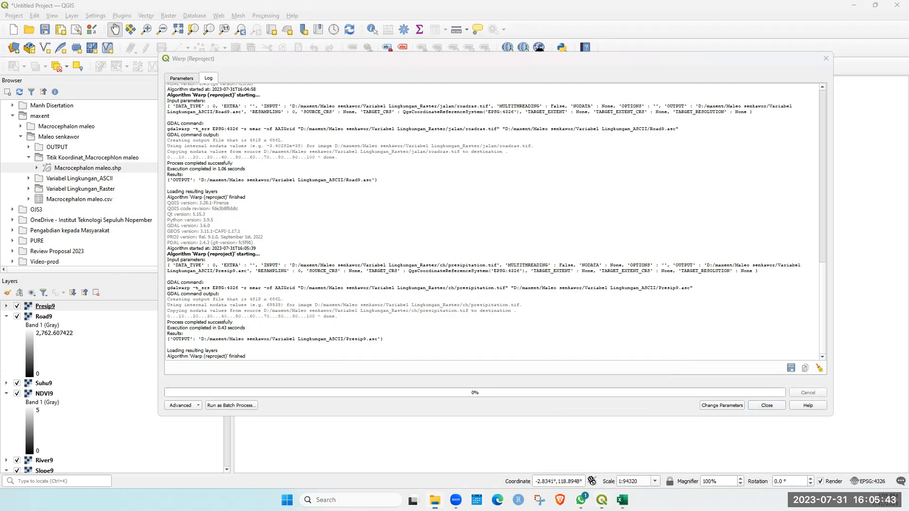
scroll(533, 367, down, 1)
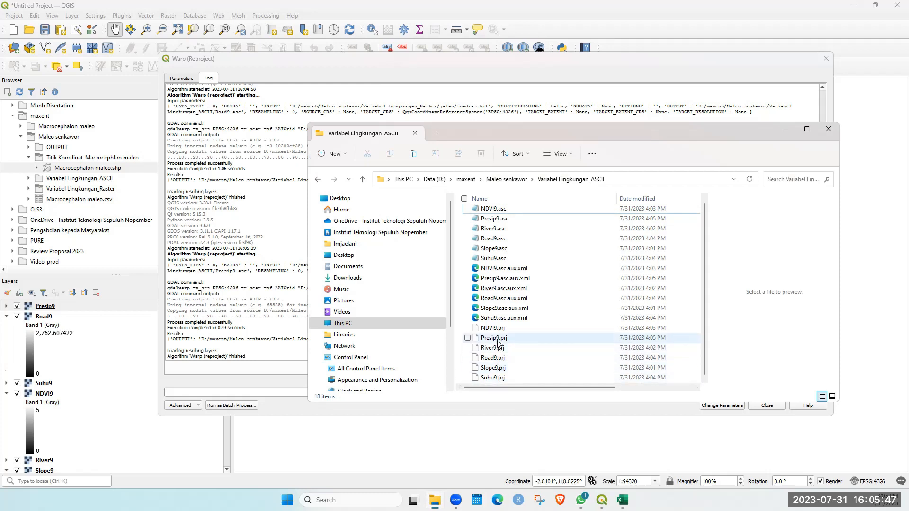
click(785, 129)
Return to the Warp parameters and choose the EPSG:32750 landuse raster as the input layer.
click(185, 78)
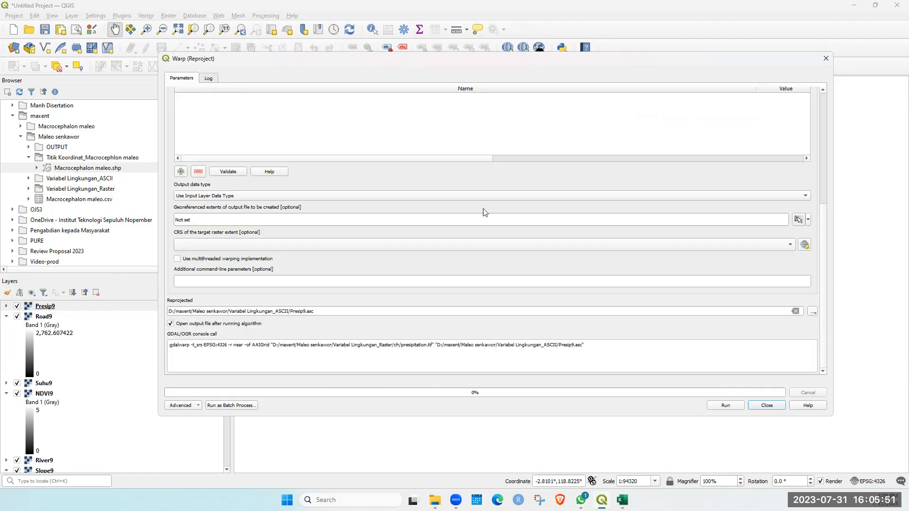
drag(824, 215, 828, 91)
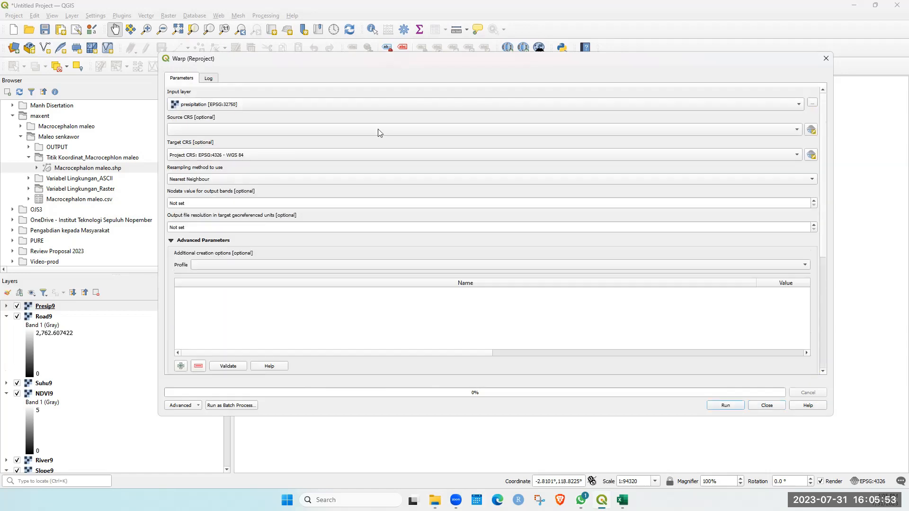
click(357, 108)
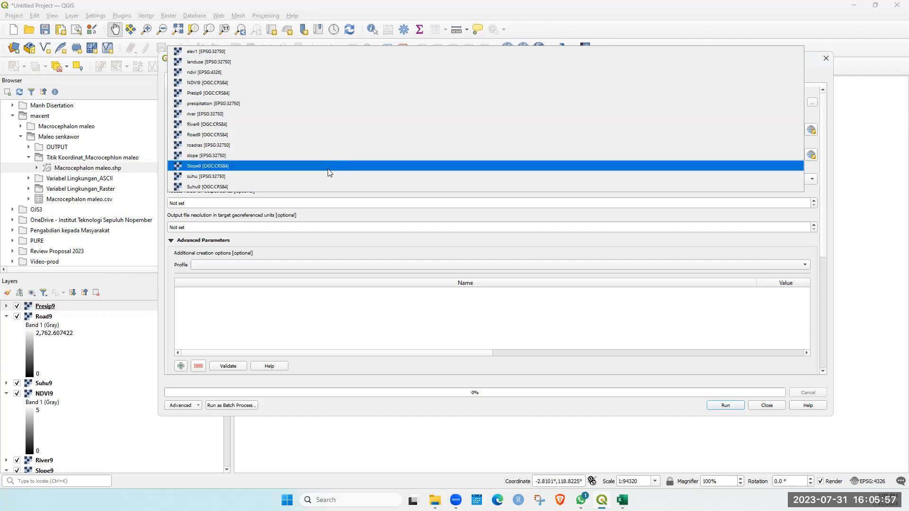
click(323, 62)
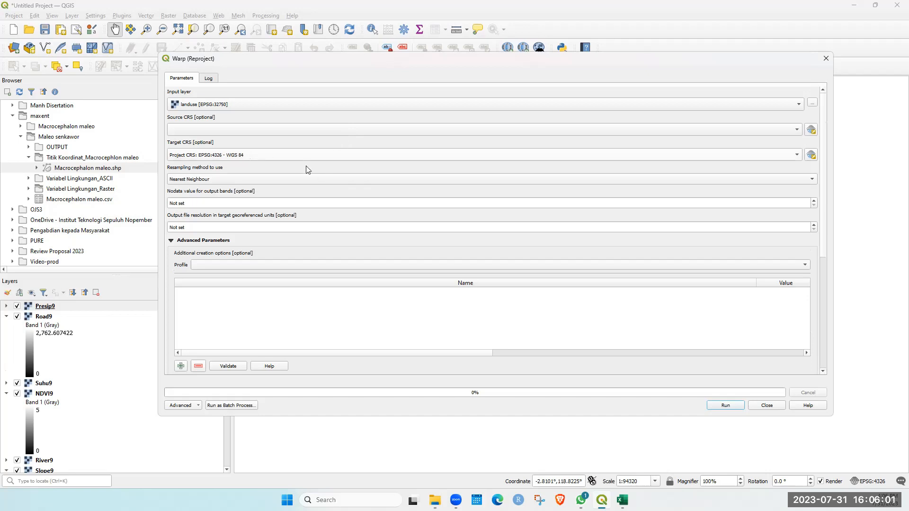
Save the reprojected landuse raster as ASC file Landuse9 in the Variabel Lingkungan_ASCII folder, and run the reprojection.
scroll(824, 248, down, 5)
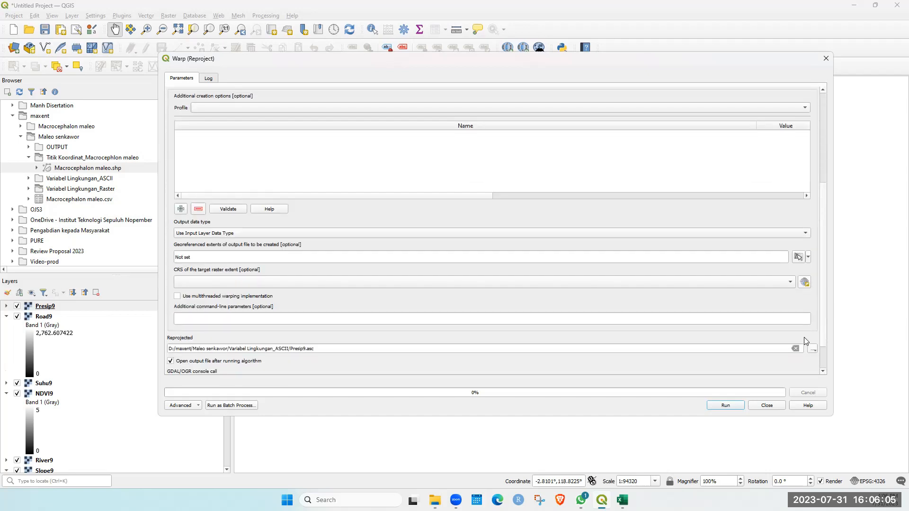
click(813, 349)
click(843, 369)
text(Landuse9)
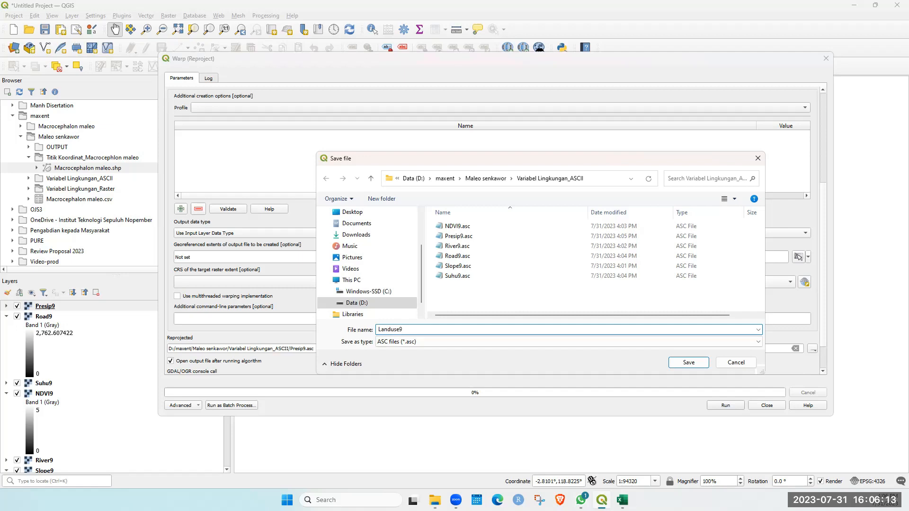
click(680, 363)
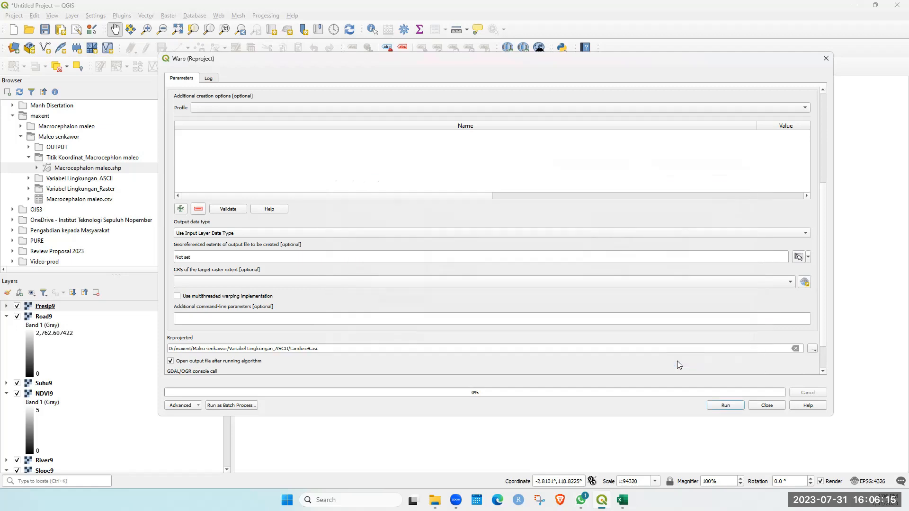
mouse_move(824, 283)
mouse_down()
mouse_move(836, 180)
mouse_move(833, 293)
mouse_up()
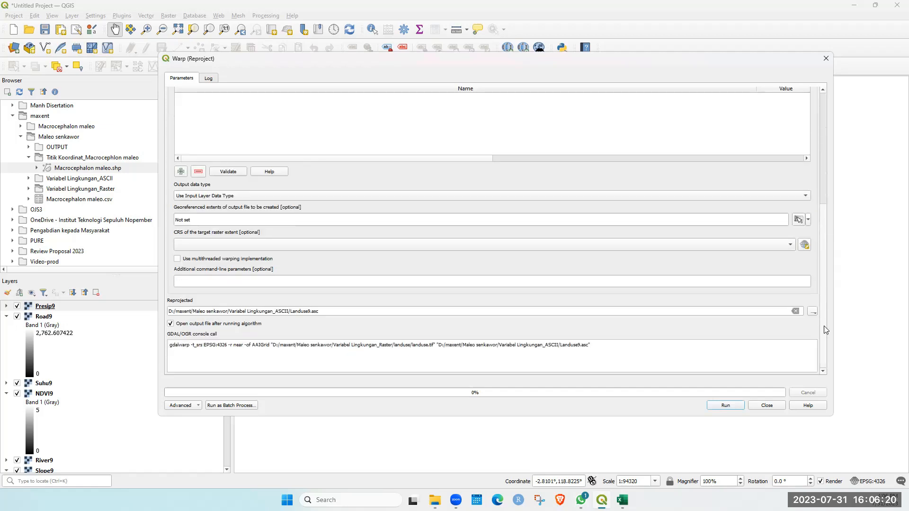
click(724, 405)
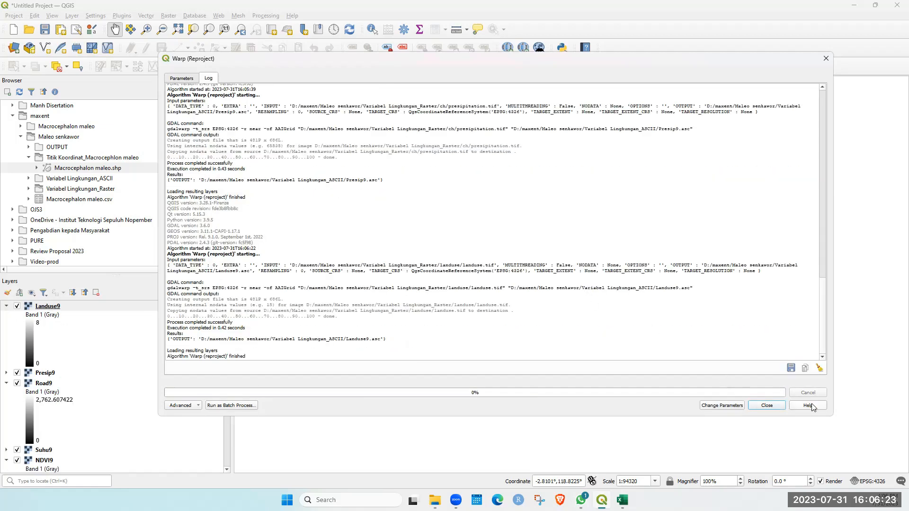
Return to the Warp parameters and choose the EPSG:32750 elev1 raster as the input layer.
click(184, 79)
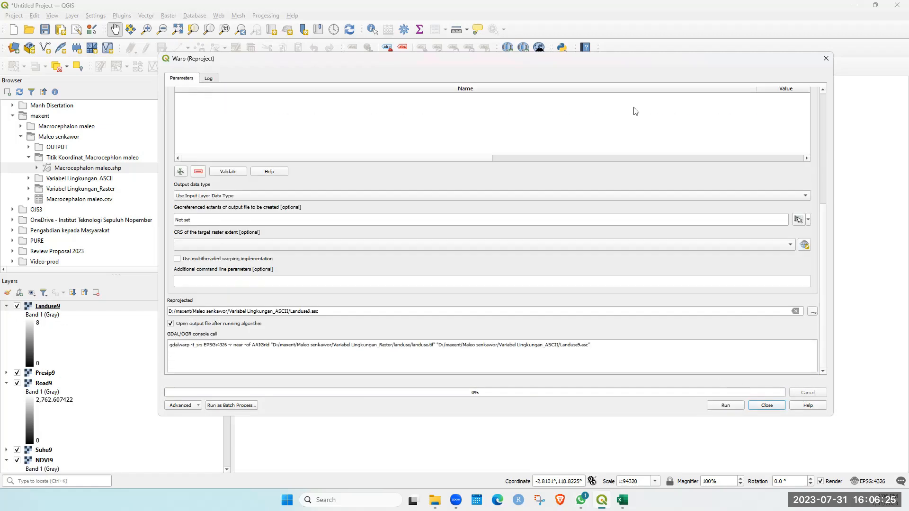
drag(822, 216, 821, 91)
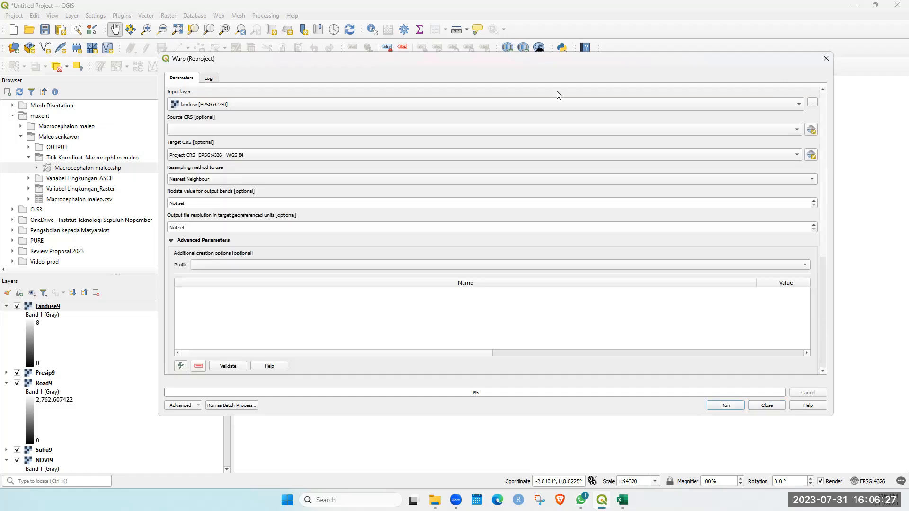
click(341, 104)
click(316, 95)
Run the elev1 reprojection to ASC file Elev9 in the Variabel Lingkungan_ASCII folder, and close the Warp dialog.
click(824, 303)
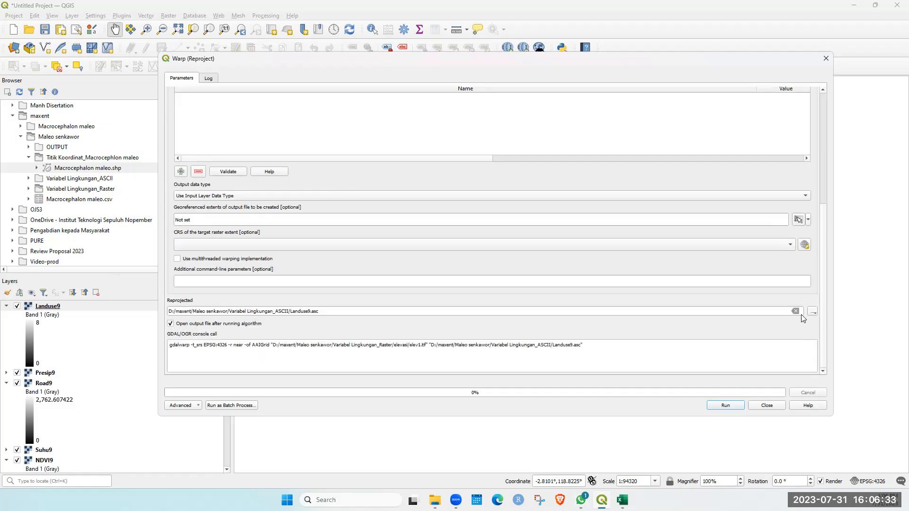
click(813, 313)
click(828, 332)
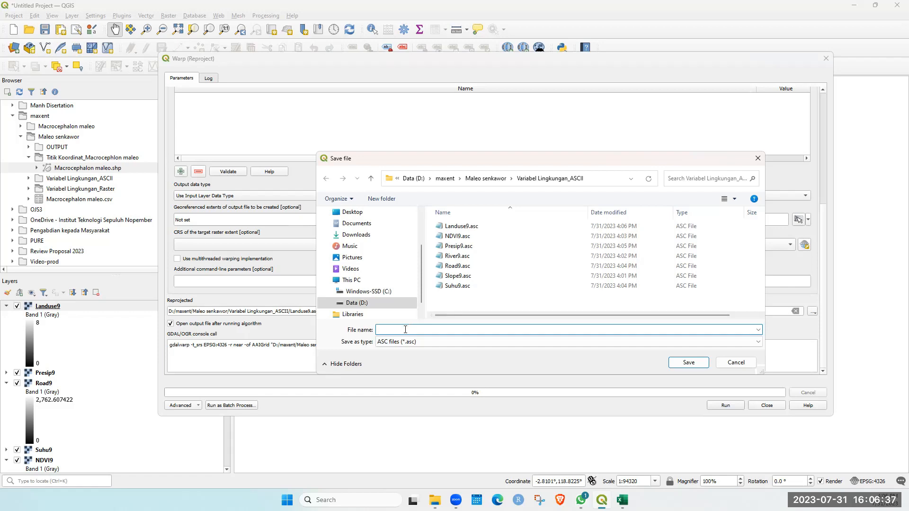
text(Elev1)
click(688, 363)
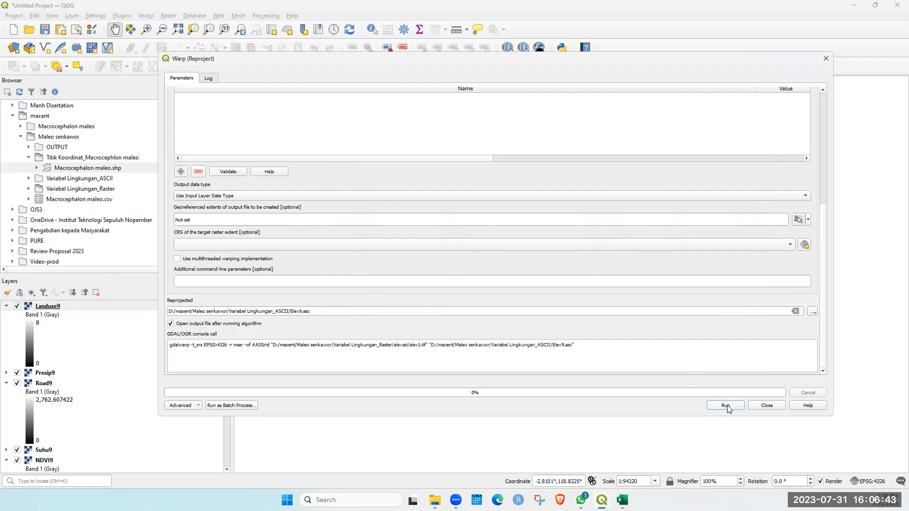
click(725, 405)
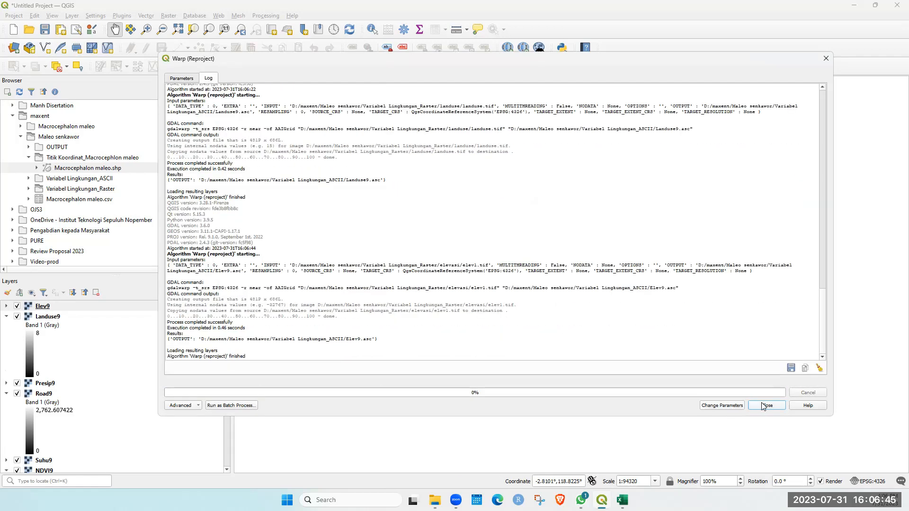
click(766, 405)
Collapse the legends of the reprojected raster layers, including Landuse9, Road9, NDVI9 and Slope9, in the layer list.
scroll(124, 385, down, 4)
scroll(121, 384, down, 3)
scroll(71, 384, up, 4)
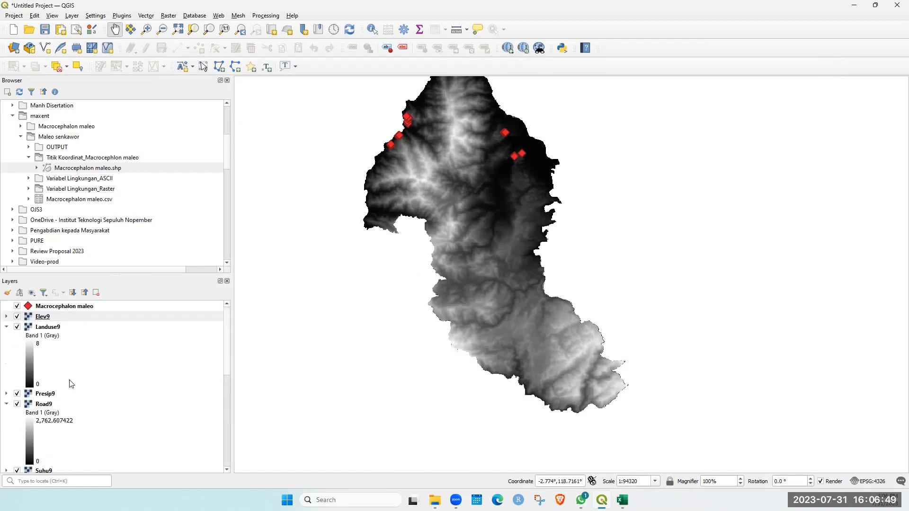
click(6, 327)
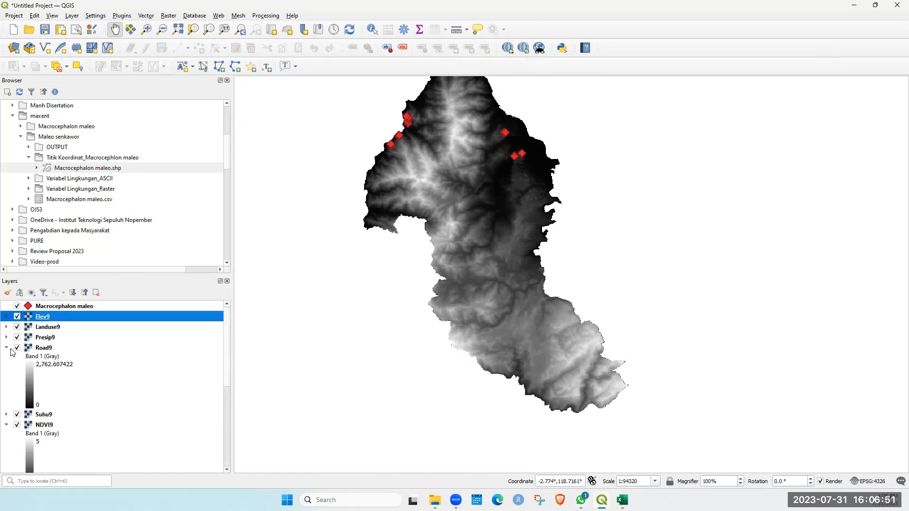
click(6, 348)
click(7, 369)
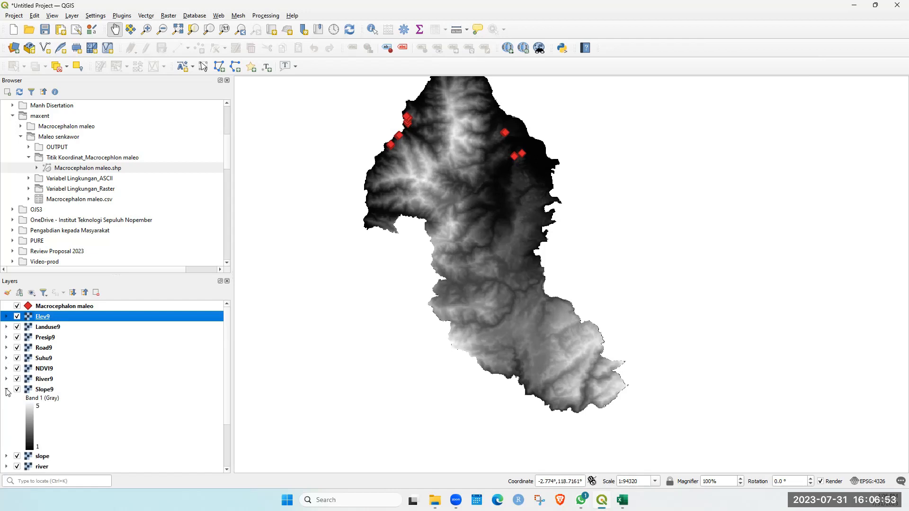
click(7, 390)
scroll(16, 454, down, 1)
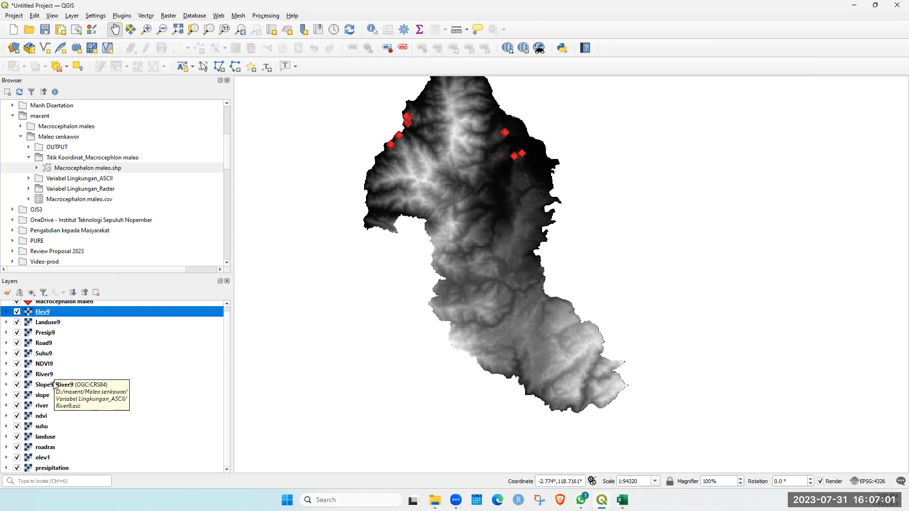
scroll(55, 432, up, 1)
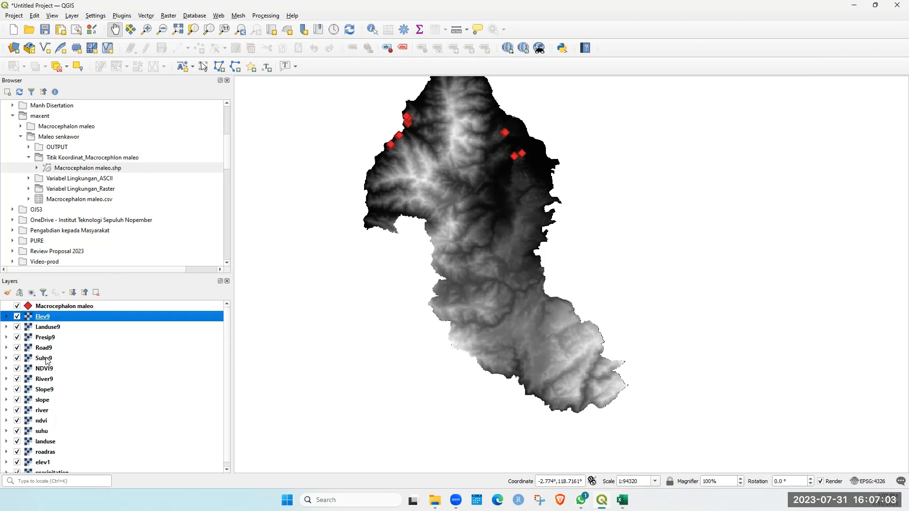
Hide the Elev9, Landuse9, Presip9, Road9, Suhu9, River9 and Slope9 layers one by one to inspect the rasters beneath the occurrence points.
click(17, 318)
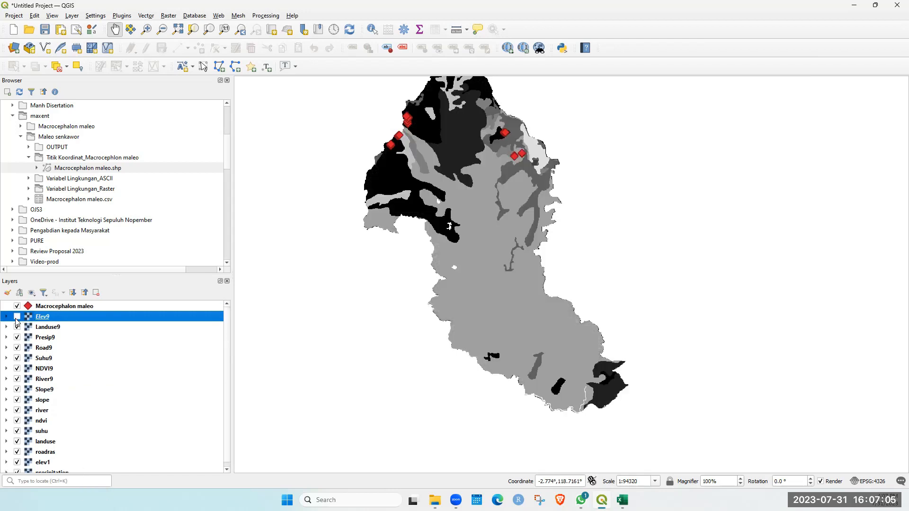
click(17, 327)
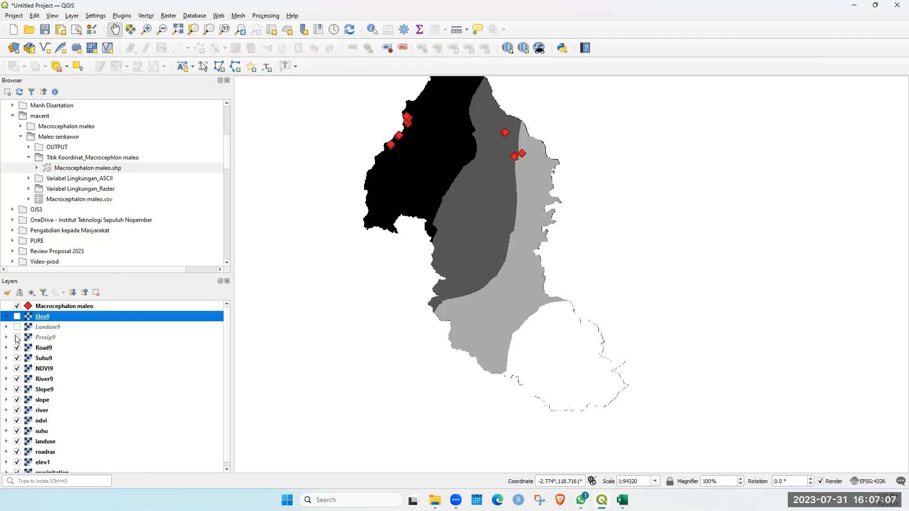
click(18, 348)
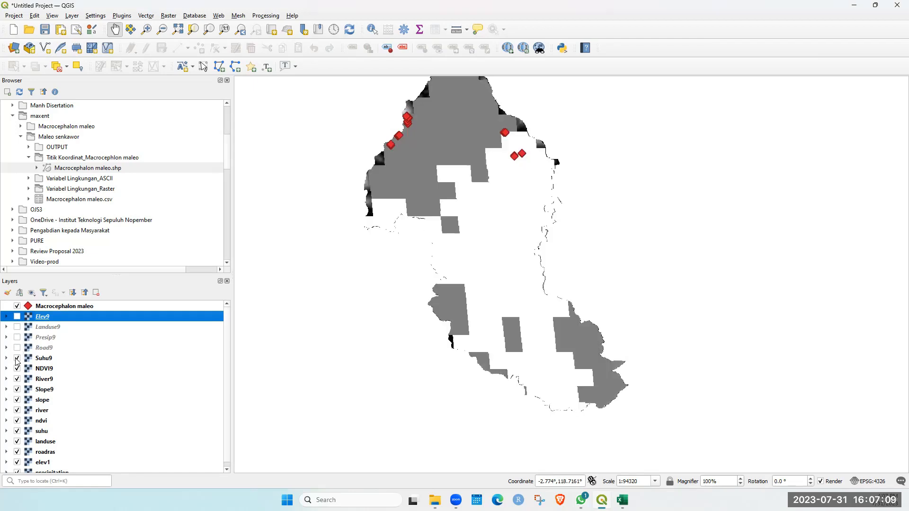
click(17, 359)
click(17, 372)
click(17, 380)
click(17, 390)
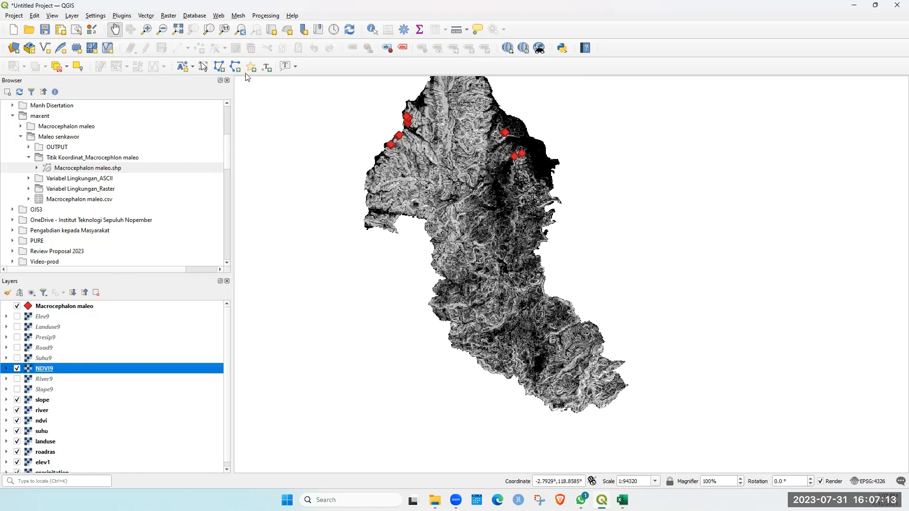
Save the project as Maleo S in the maxent folder on drive D, and close QGIS.
click(45, 29)
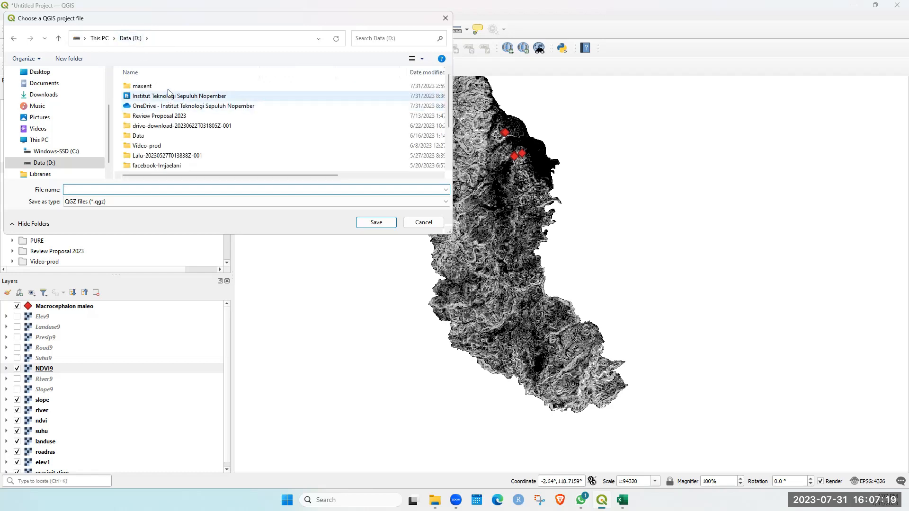
double_click(142, 86)
click(98, 189)
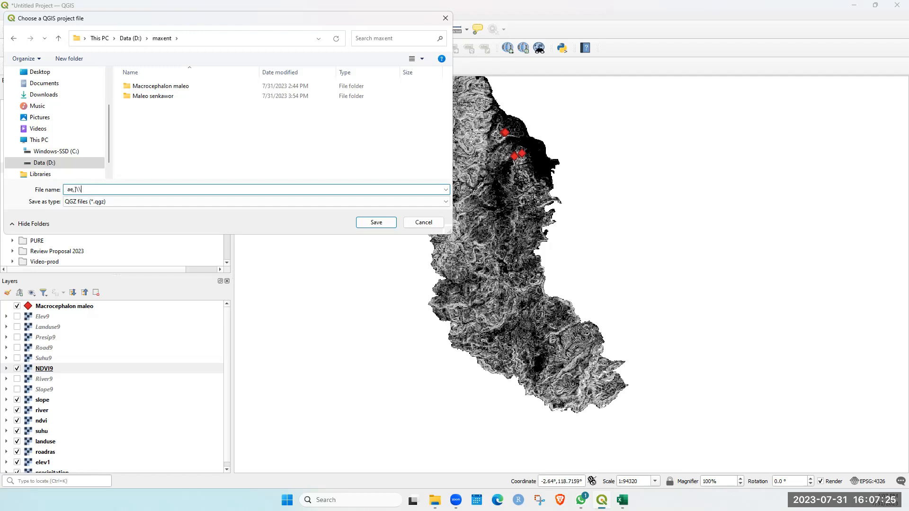
text(Mal)
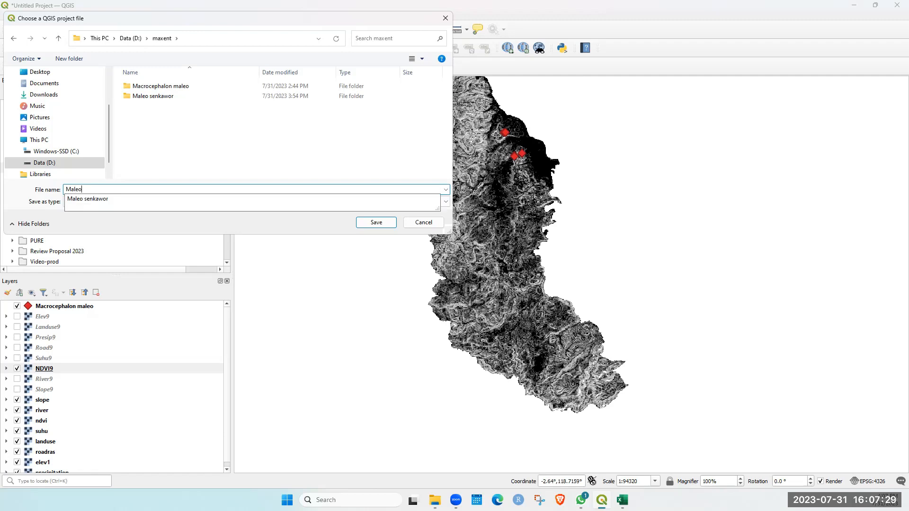
text(eo S)
click(375, 223)
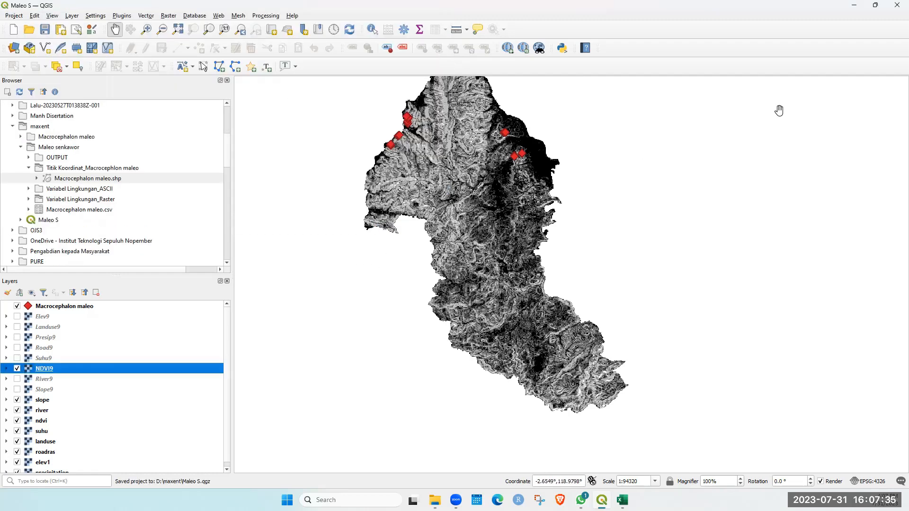
click(895, 8)
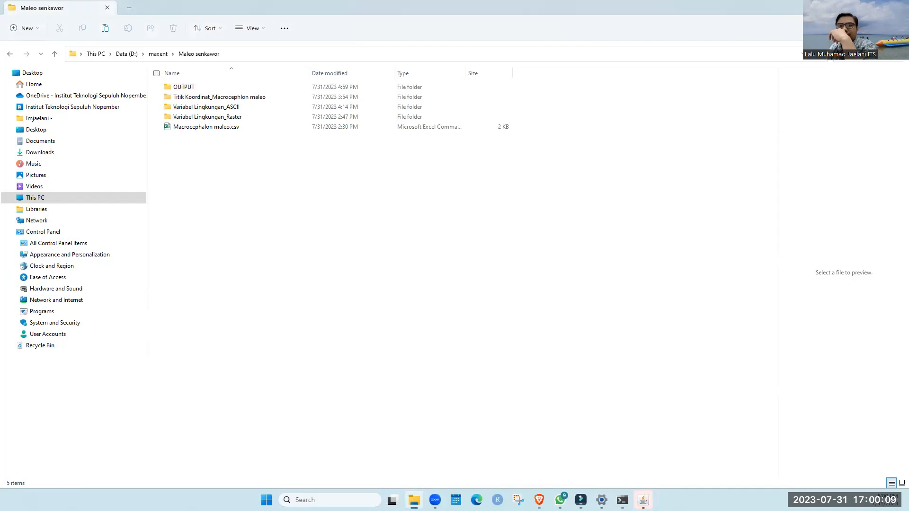
Launch MaxEnt from maxent.bat in the maxent folder and maximize its window.
click(160, 55)
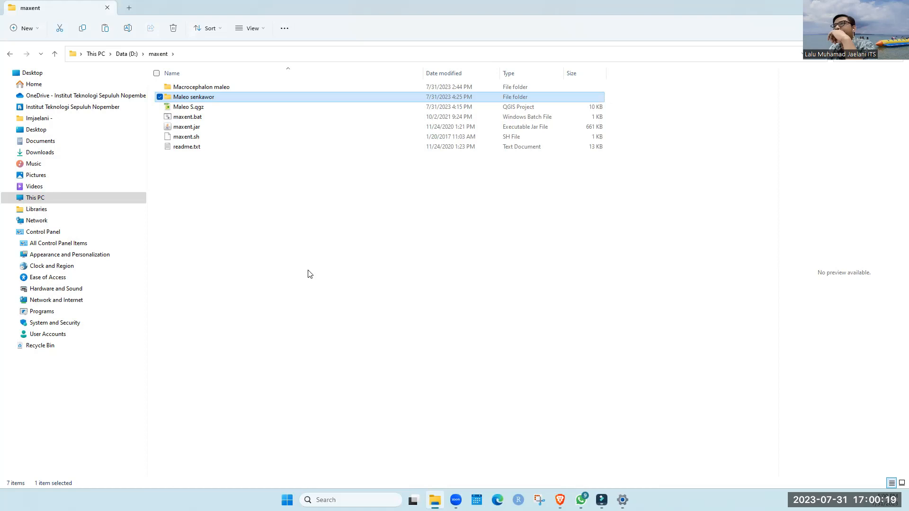
click(200, 120)
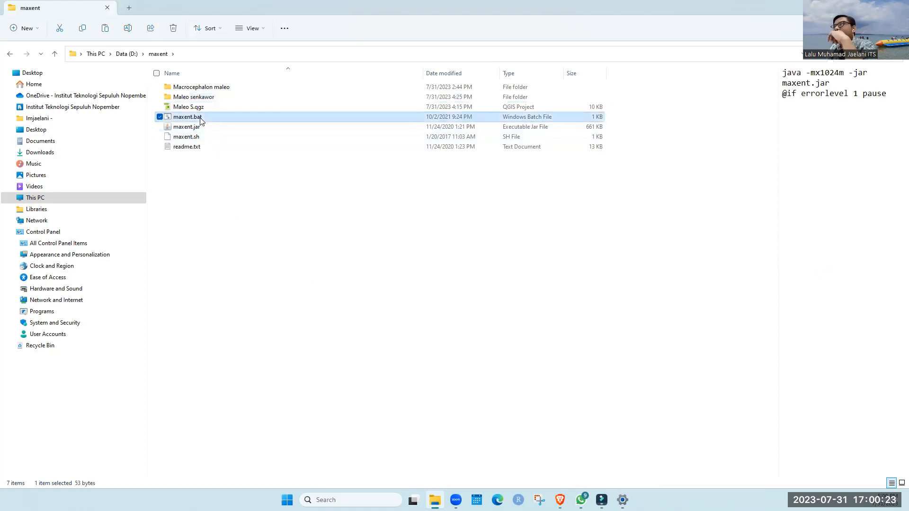
double_click(200, 120)
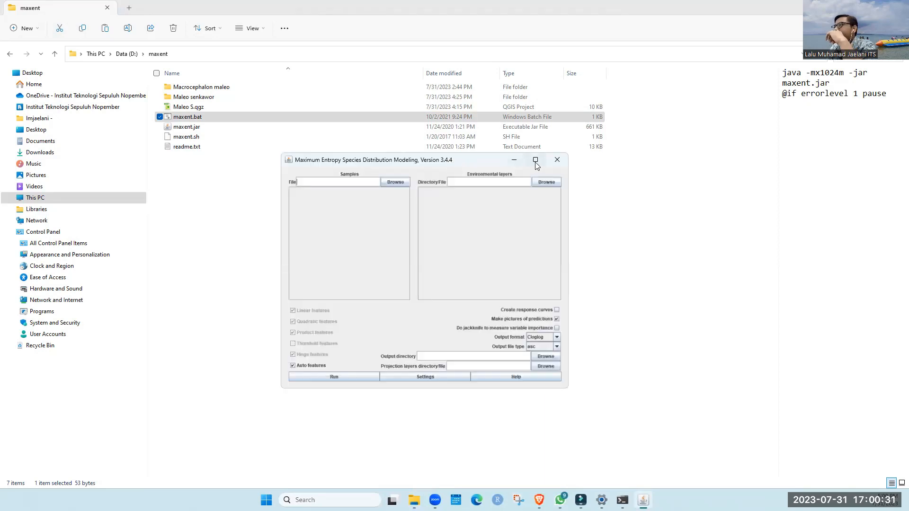
double_click(391, 152)
Load Macrocephalon maleo.csv from the Maleo senkawor folder inside maxent on drive D as the samples file.
click(426, 25)
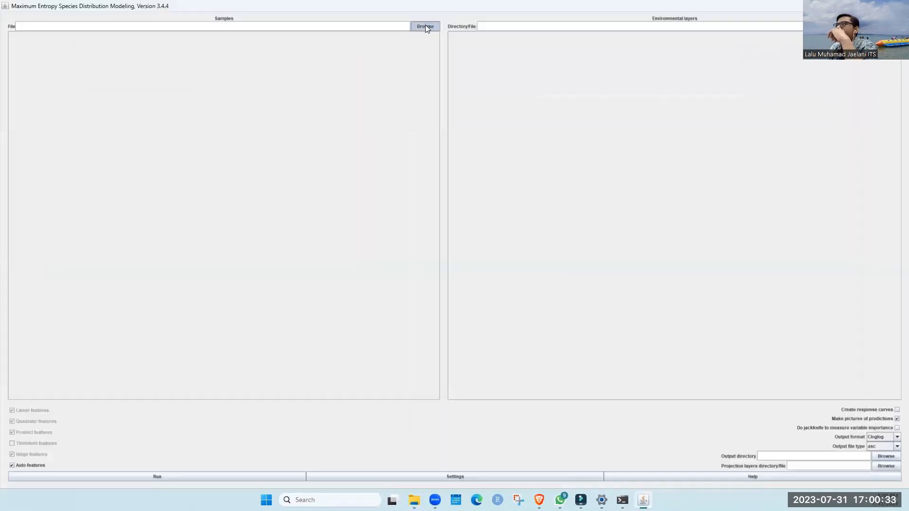
click(201, 28)
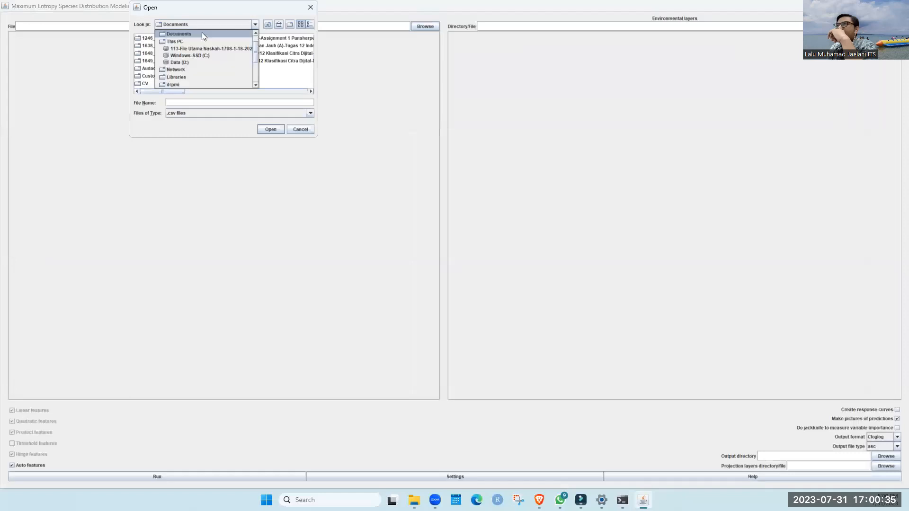
click(198, 61)
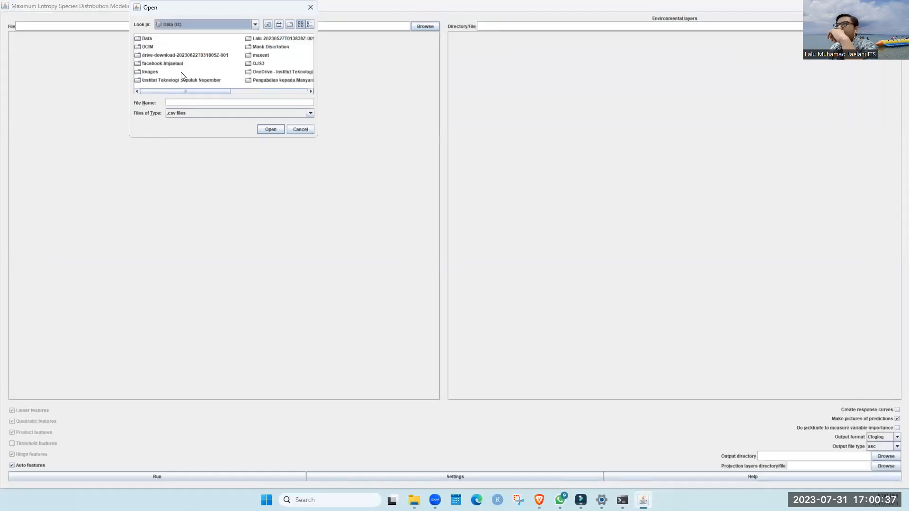
double_click(256, 54)
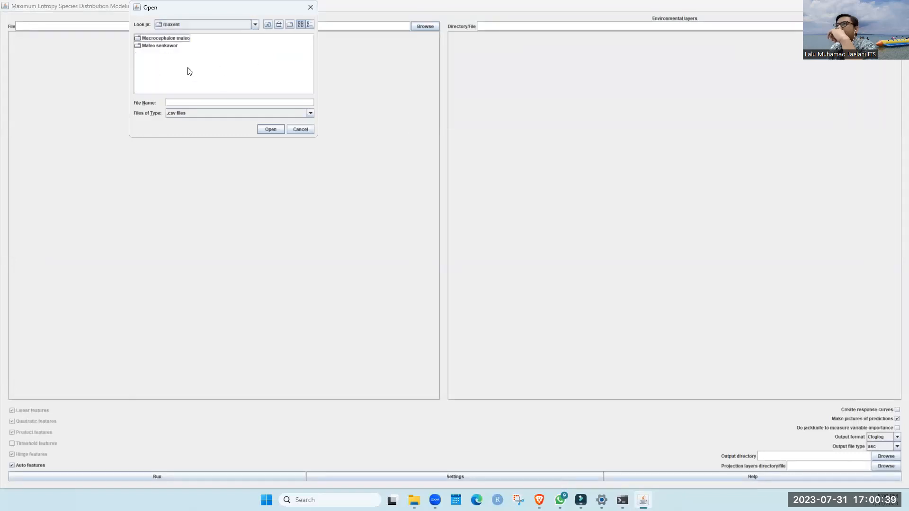
double_click(170, 46)
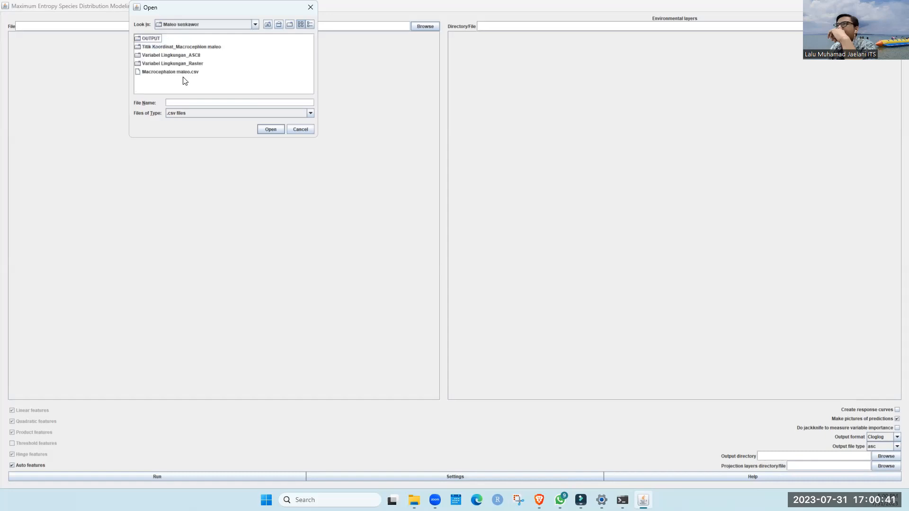
click(186, 72)
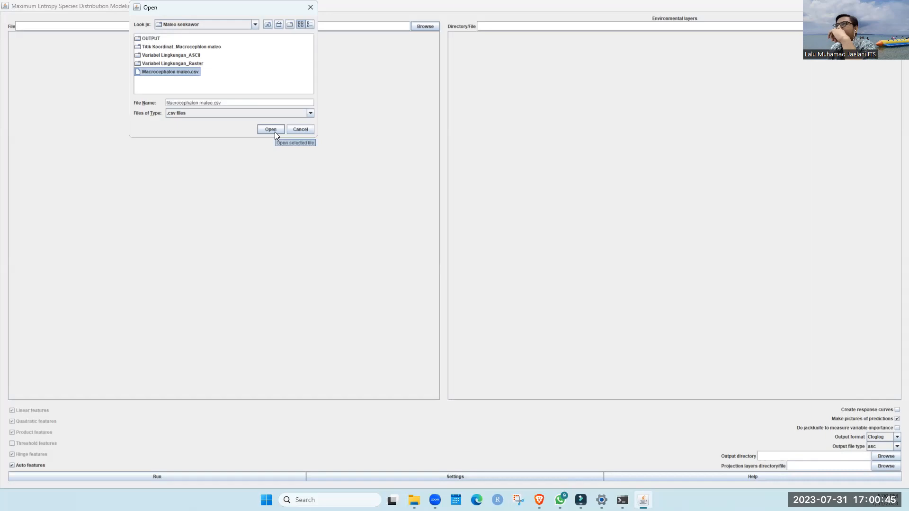
click(270, 129)
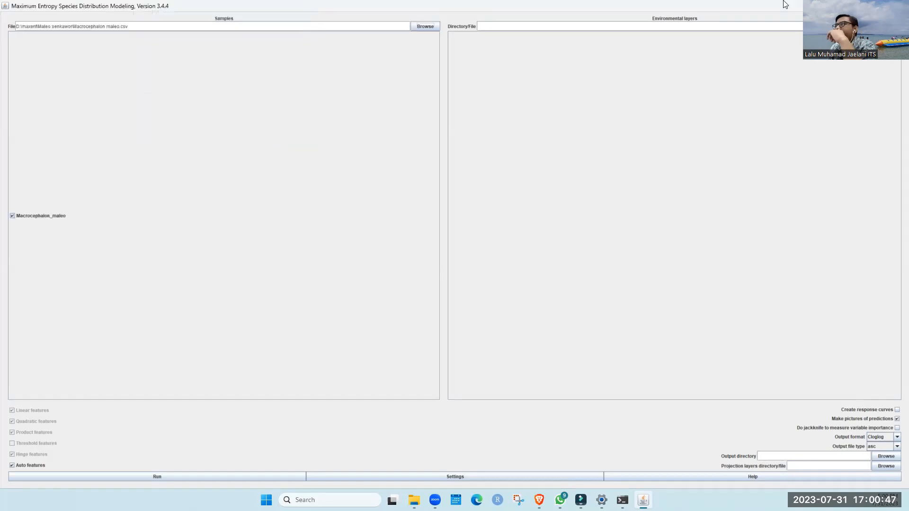
Load the Variabel Lingkungan_ASCII folder as the environmental layers directory, keeping Elevation9 as Continuous.
click(886, 26)
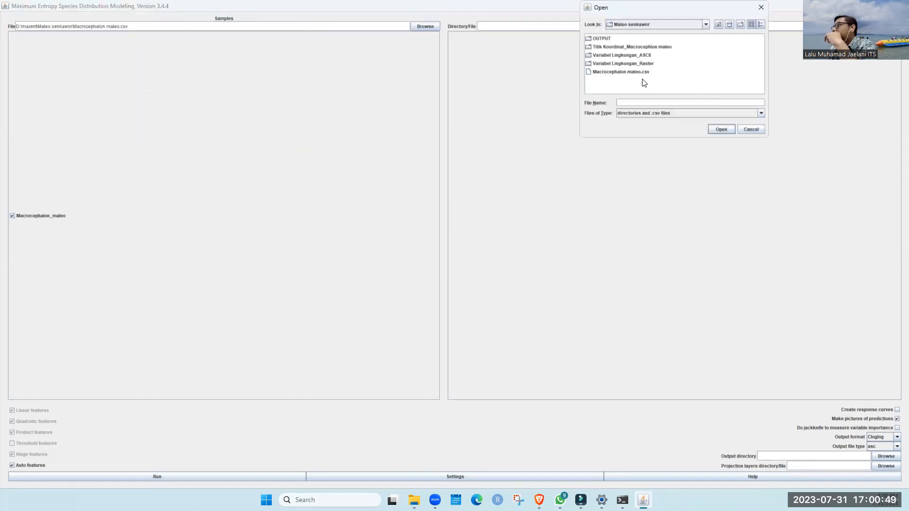
click(636, 56)
click(720, 130)
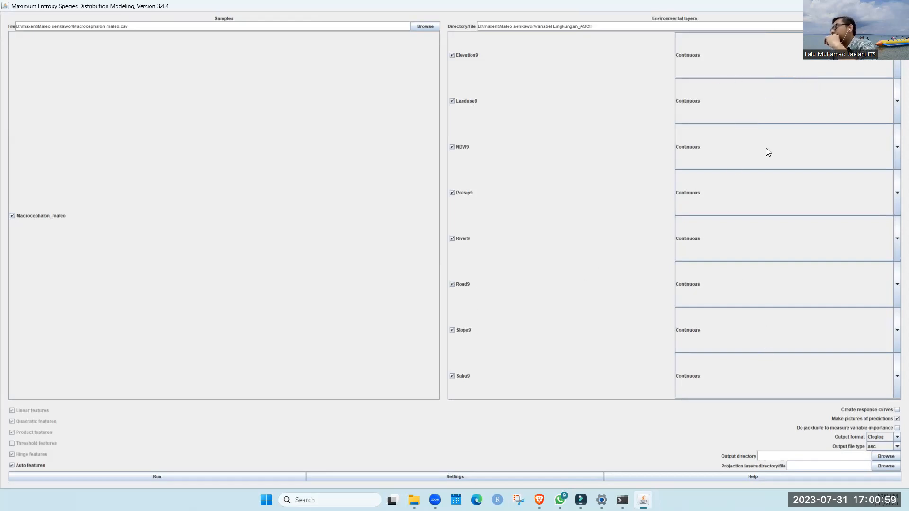
click(779, 63)
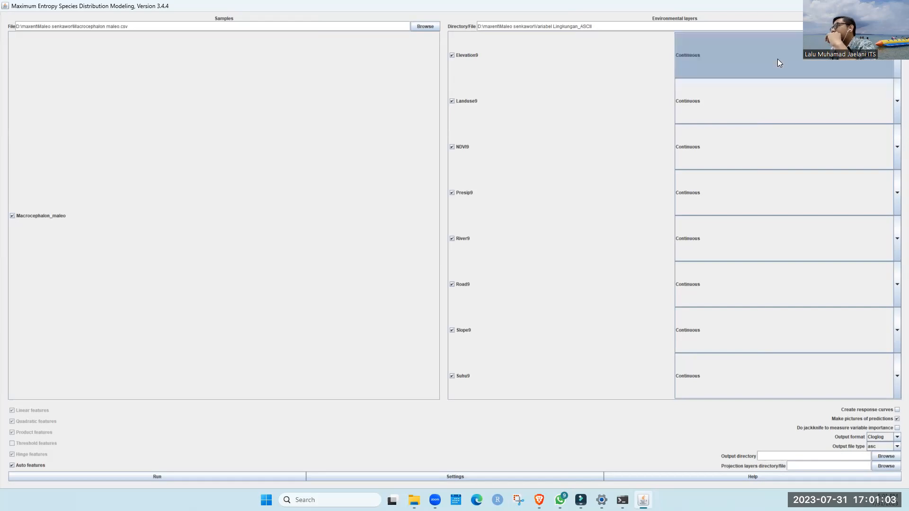
click(777, 58)
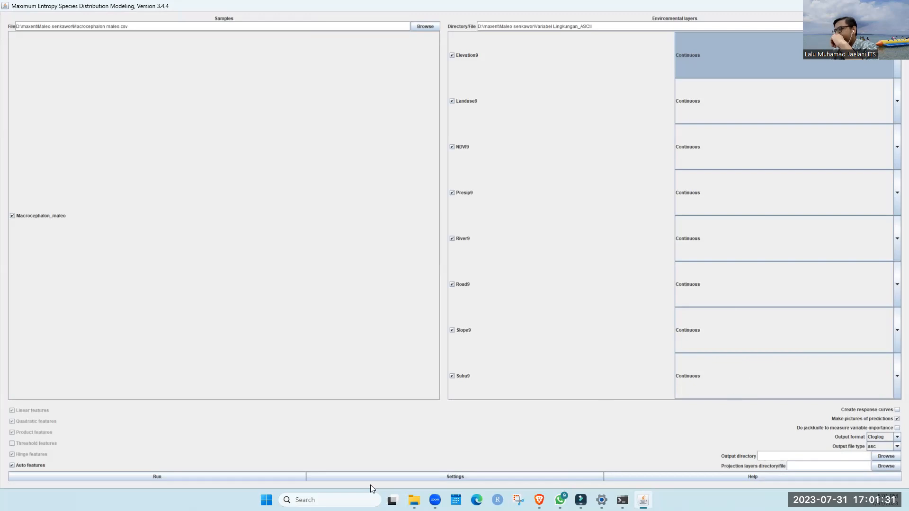
Set the OUTPUT folder in Maleo senkawor as the output directory, and run the model.
click(880, 457)
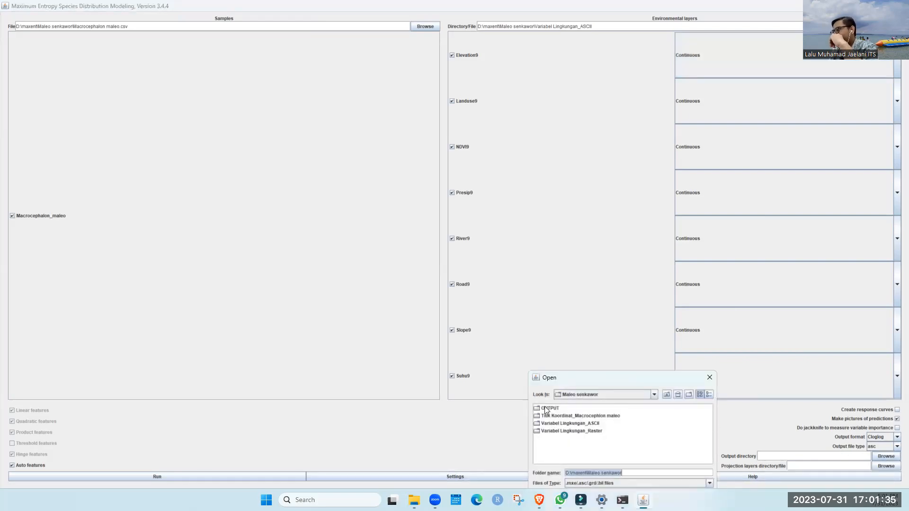
click(545, 406)
drag(577, 378, 545, 232)
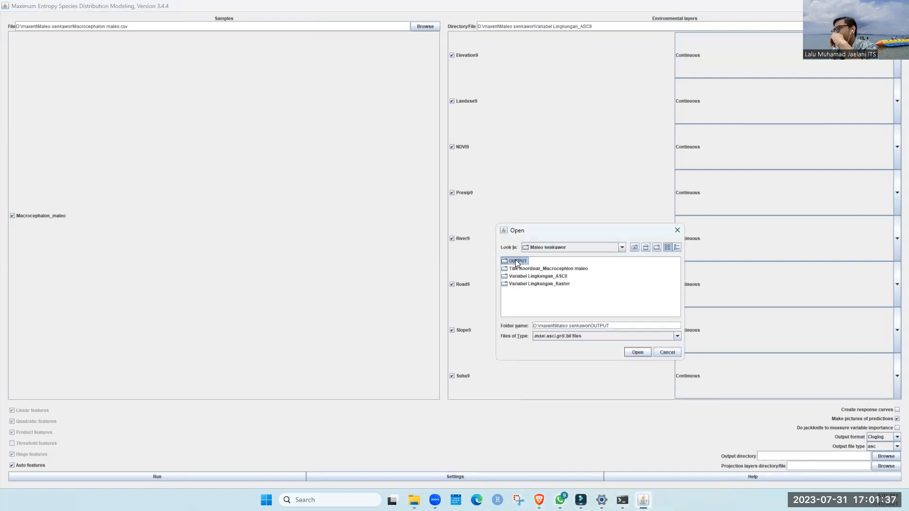
click(628, 352)
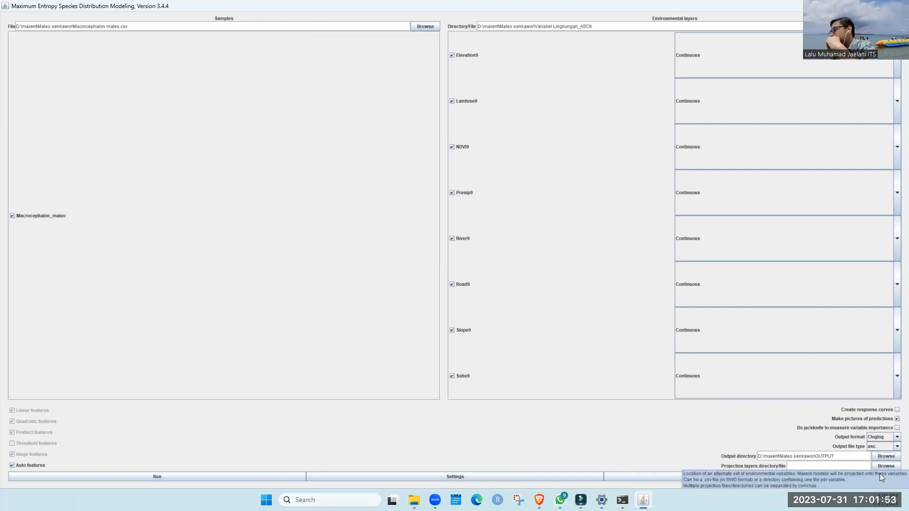
click(192, 476)
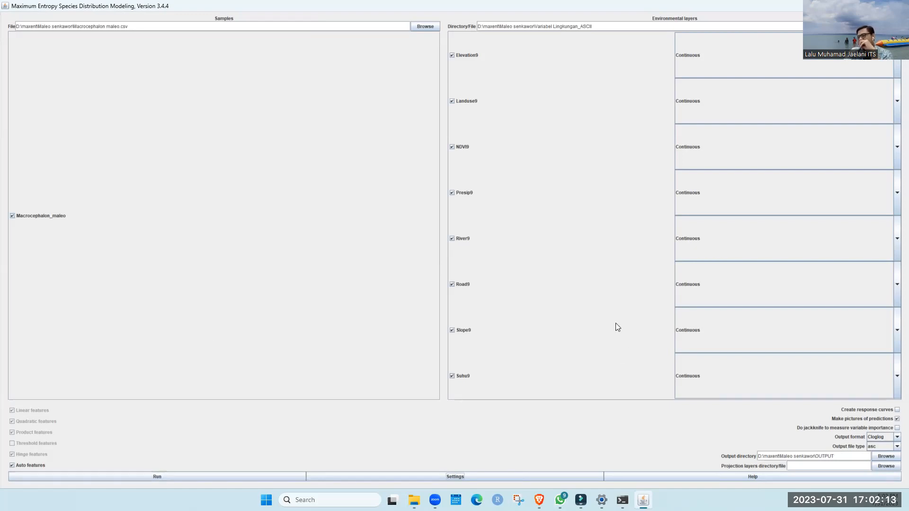
Close MaxEnt and its command window, and open the OUTPUT folder inside Maleo senkawor.
click(854, 5)
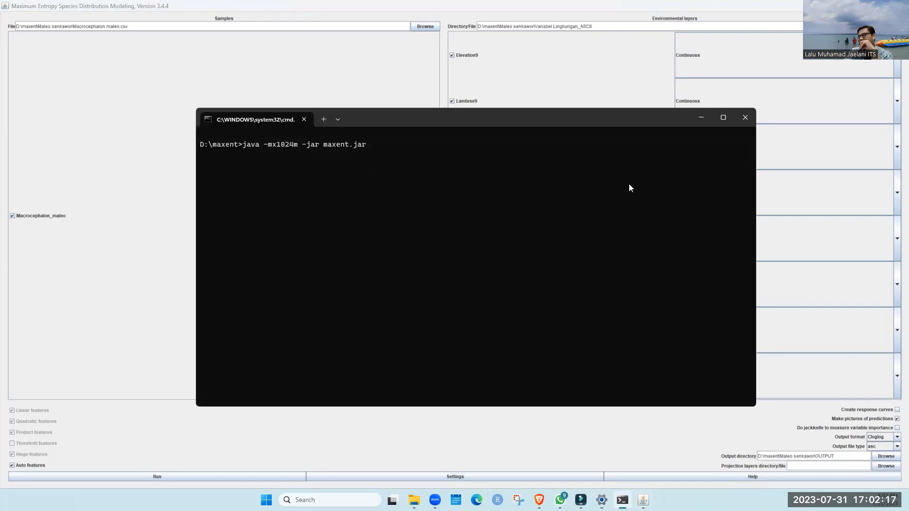
click(743, 117)
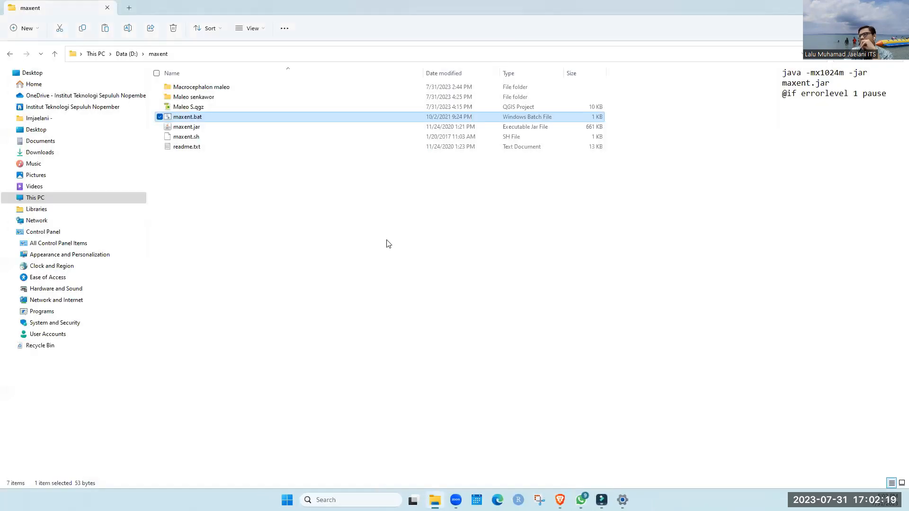
click(225, 100)
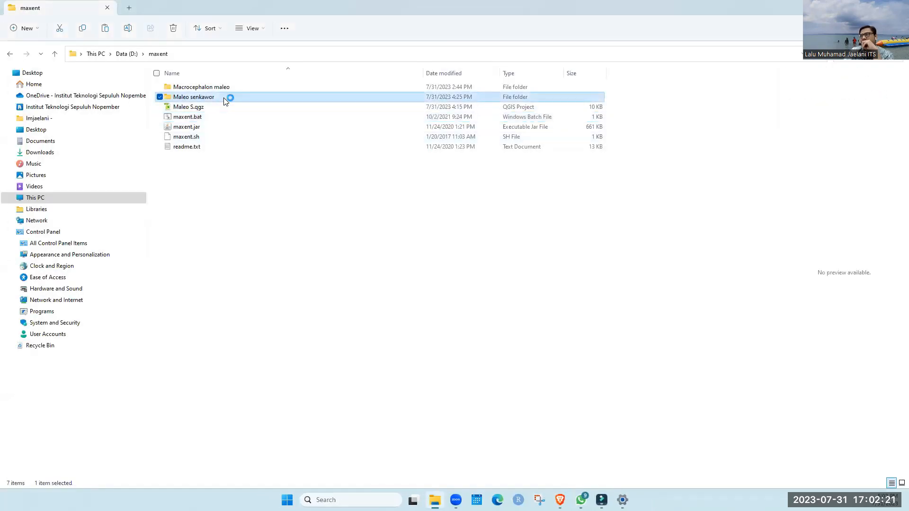
click(206, 87)
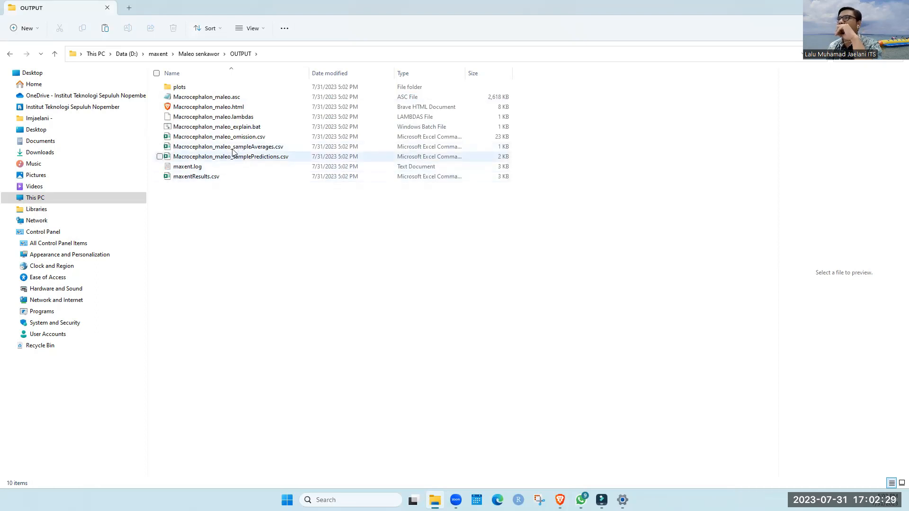
Look into the plots folder, and open the Macrocephalon_maleo.html report from the OUTPUT folder.
click(196, 87)
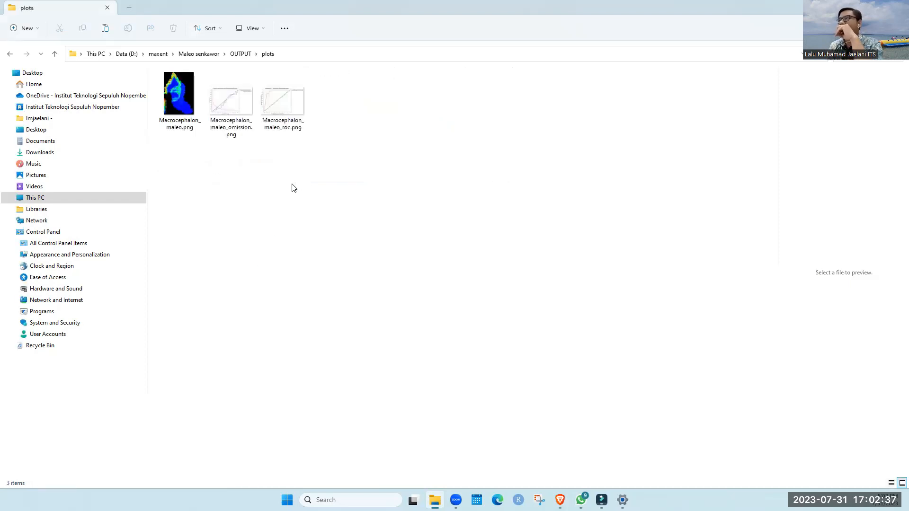
click(239, 54)
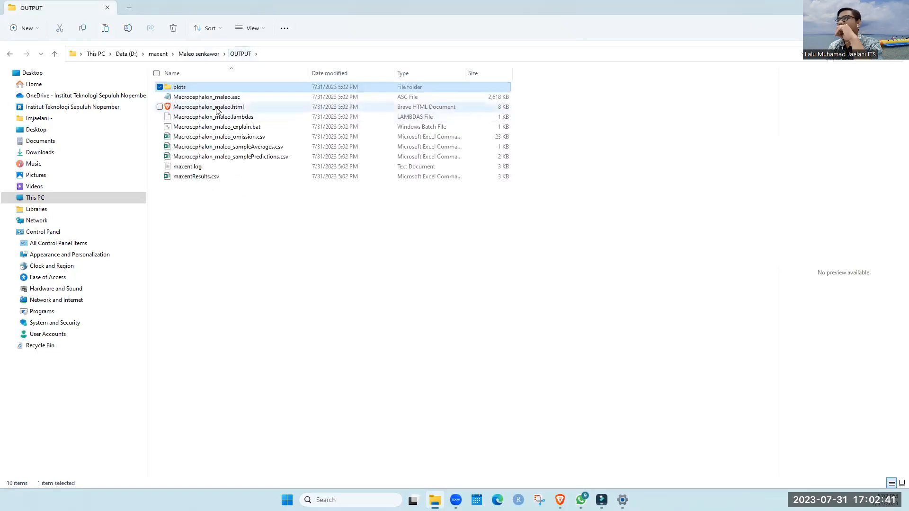
double_click(221, 109)
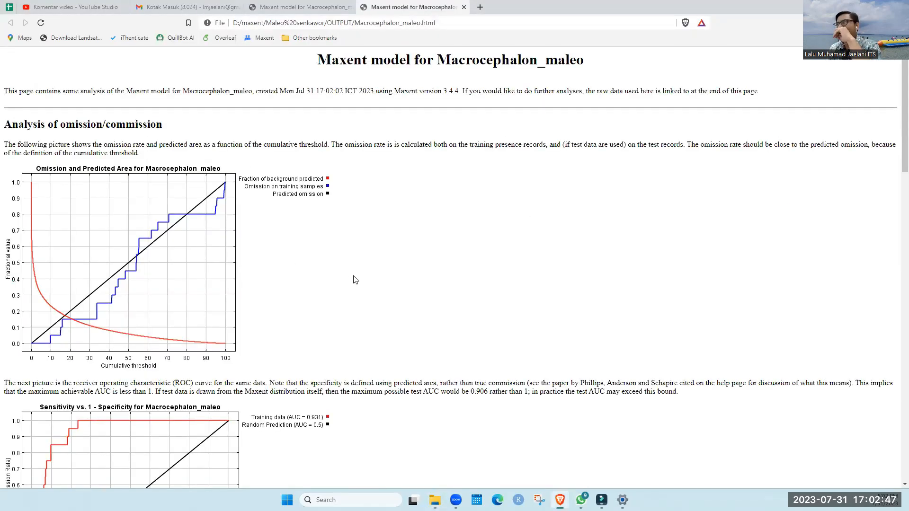
Examine the report's omission graph, ROC curve, threshold table and picture of the Macrocephalon_maleo model.
scroll(141, 287, down, 1)
scroll(141, 287, down, 3)
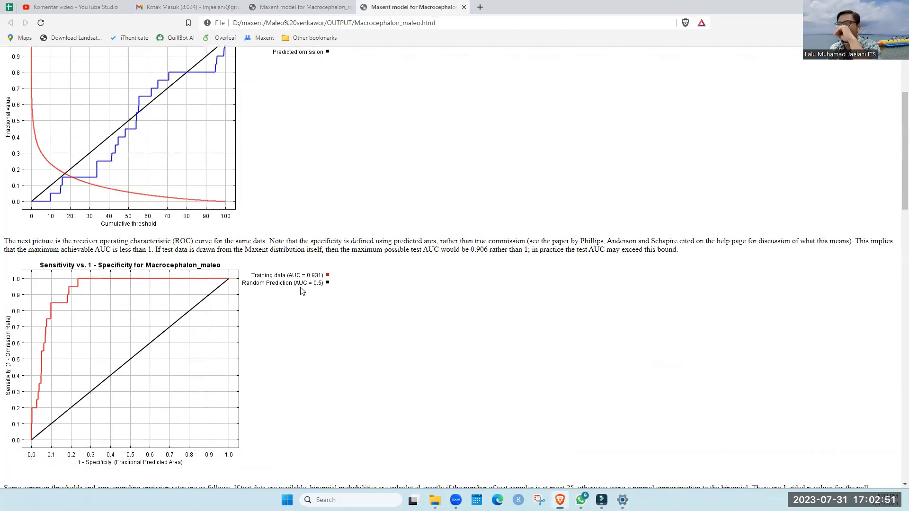
scroll(293, 284, down, 1)
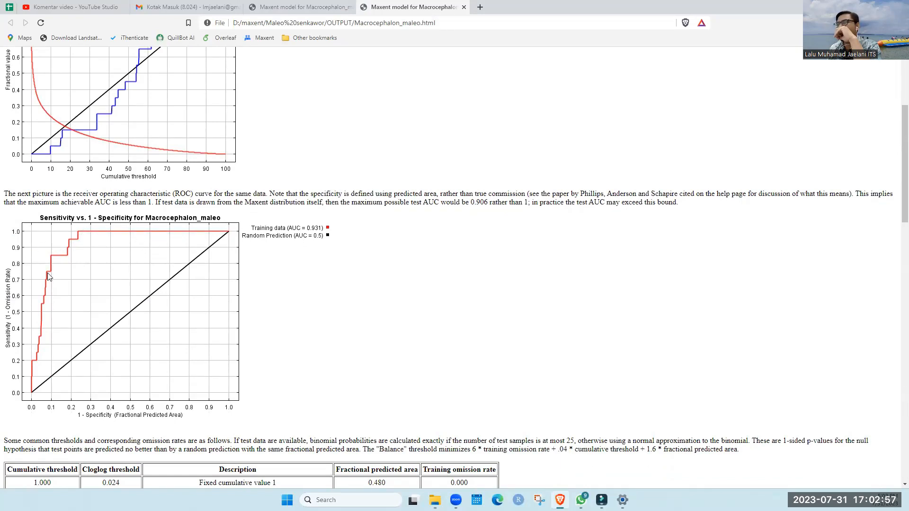
scroll(81, 353, down, 5)
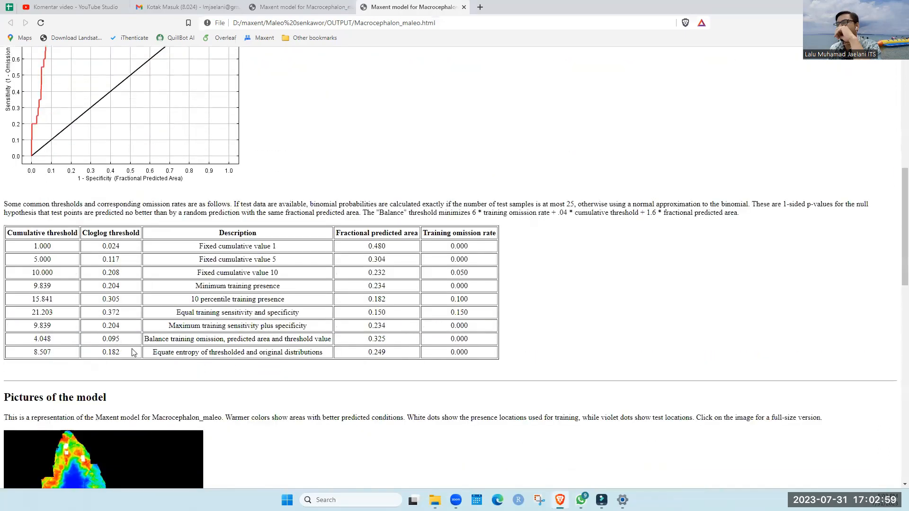
scroll(134, 352, down, 5)
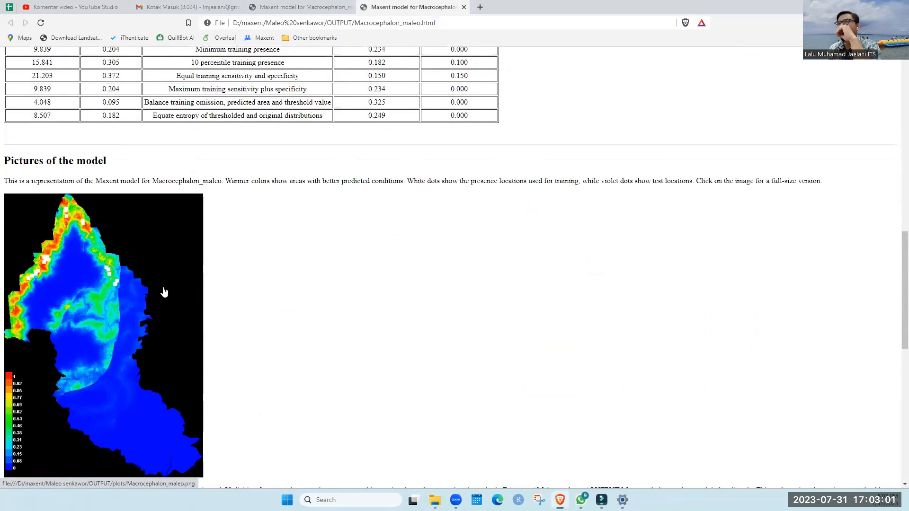
scroll(164, 293, down, 1)
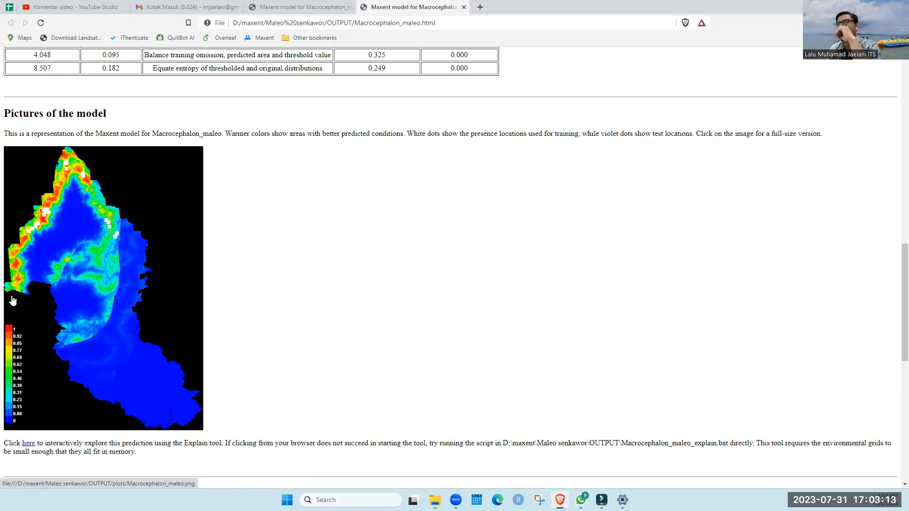
Examine the percent contribution of each environmental variable in the report's Analysis of variable contributions table.
scroll(242, 386, down, 6)
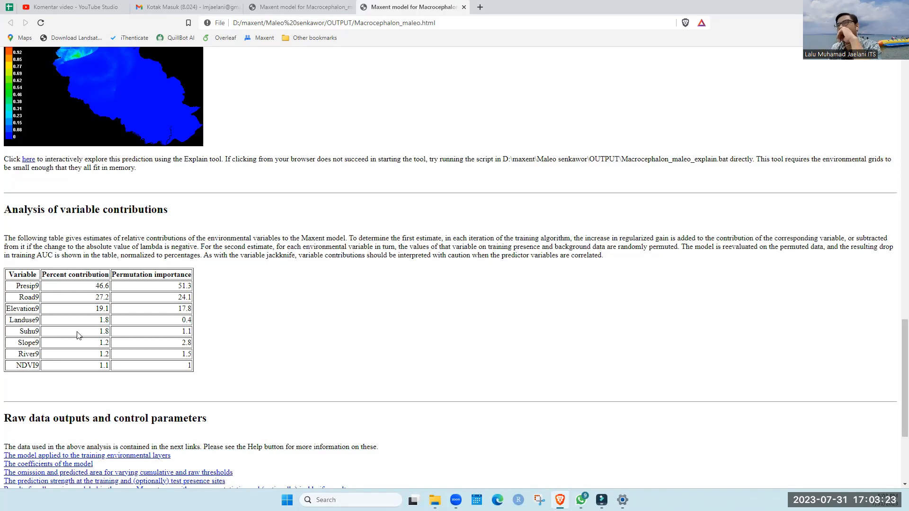
scroll(78, 335, down, 2)
drag(54, 178, 97, 184)
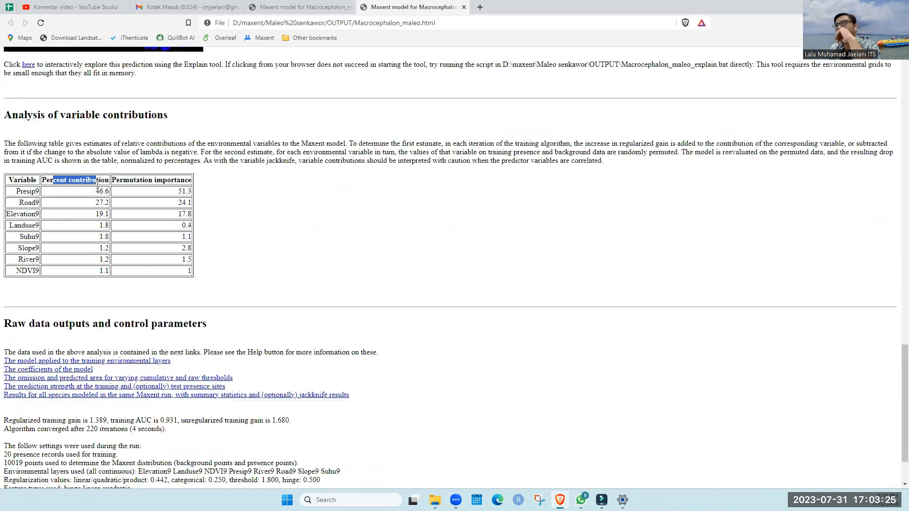
click(93, 194)
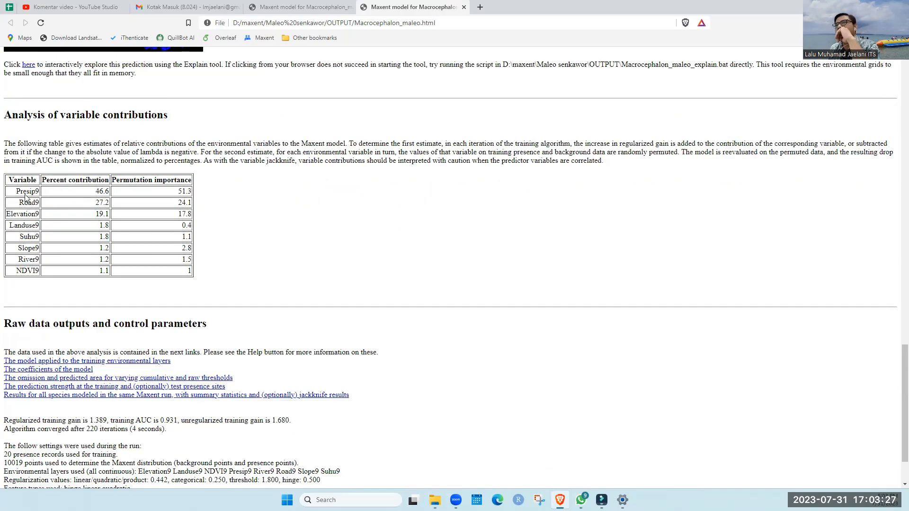
drag(20, 192, 38, 195)
click(33, 204)
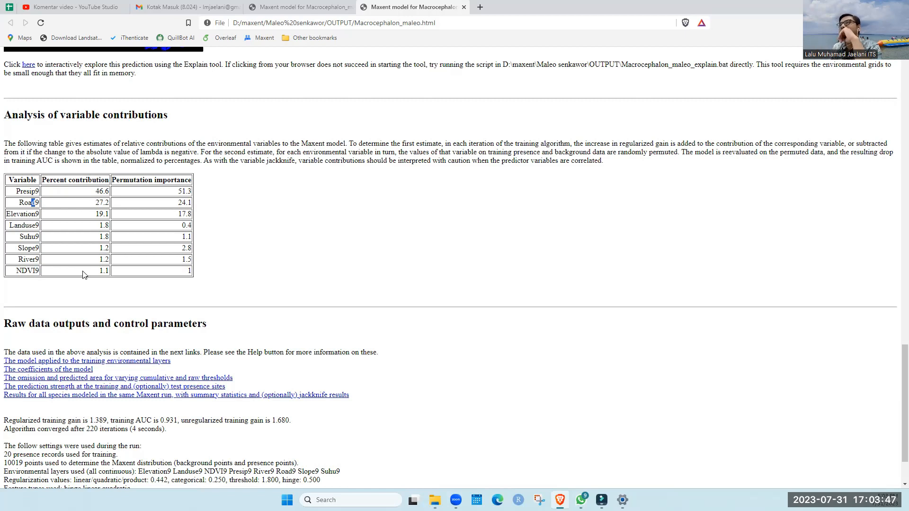
click(58, 223)
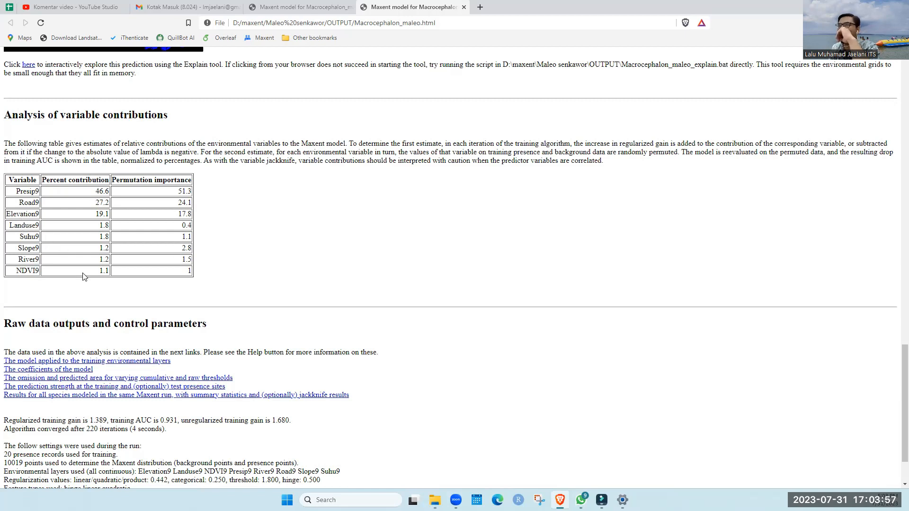
Review the report's raw data outputs and control parameters, and return to the beginning of the report.
scroll(284, 407, down, 2)
scroll(279, 416, up, 1)
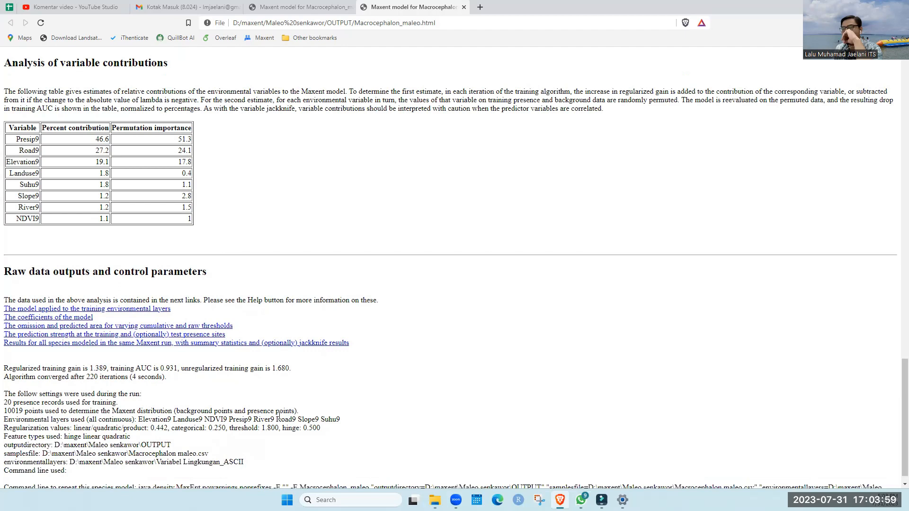
scroll(265, 411, up, 10)
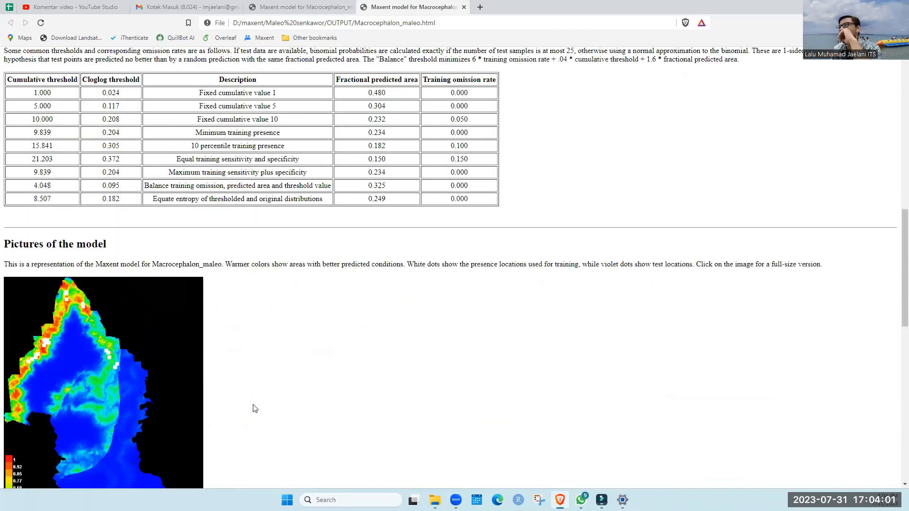
scroll(255, 408, up, 8)
scroll(261, 392, up, 4)
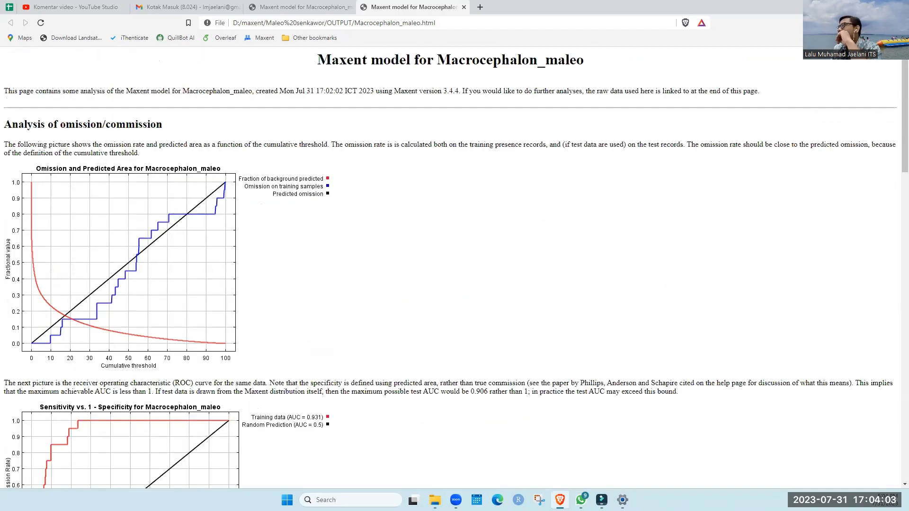
Run Macrocephalon_maleo_explain.bat from the OUTPUT folder, and maximize the Explain predictions window.
key(alt+Tab)
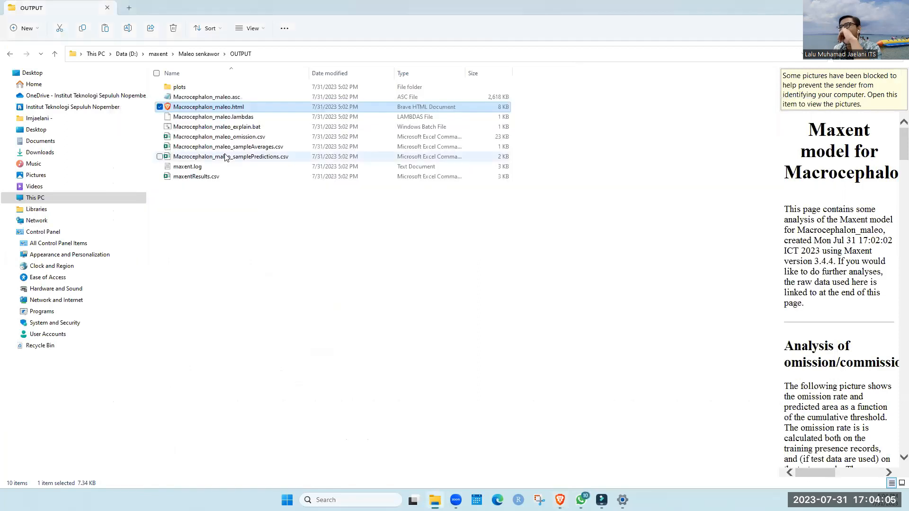
click(237, 129)
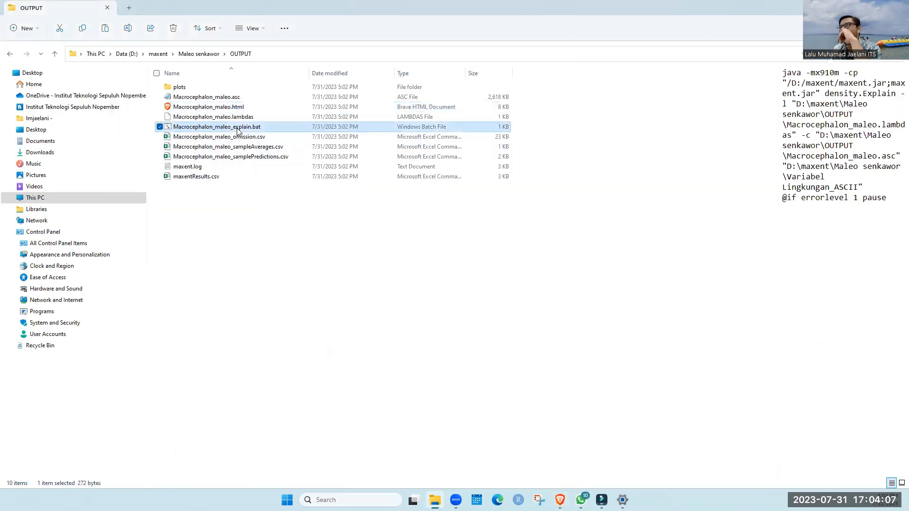
double_click(236, 128)
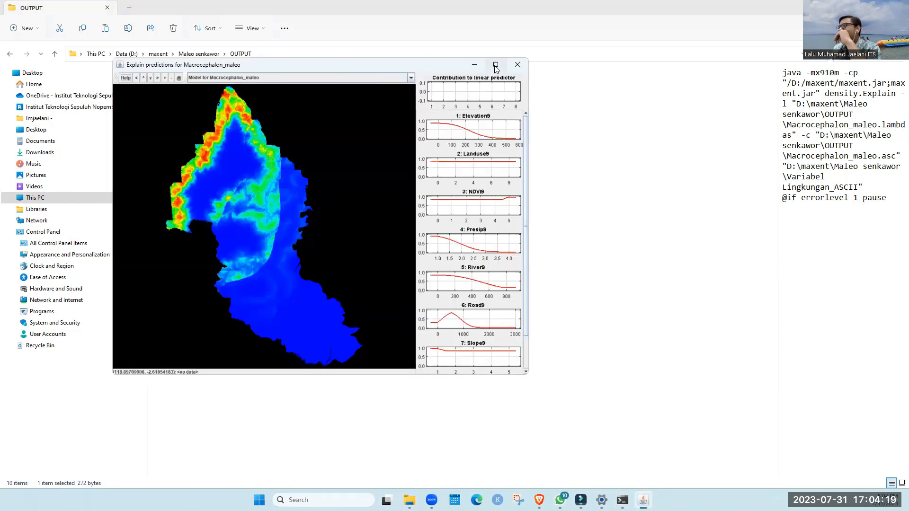
click(494, 66)
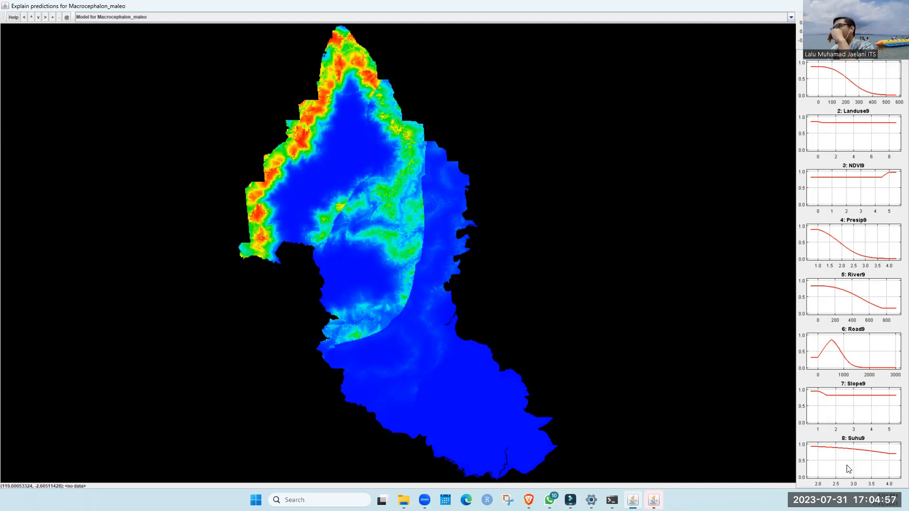
Display the Elevation9, Landuse9 and Presip9 layers one after another in the Explain map.
click(153, 19)
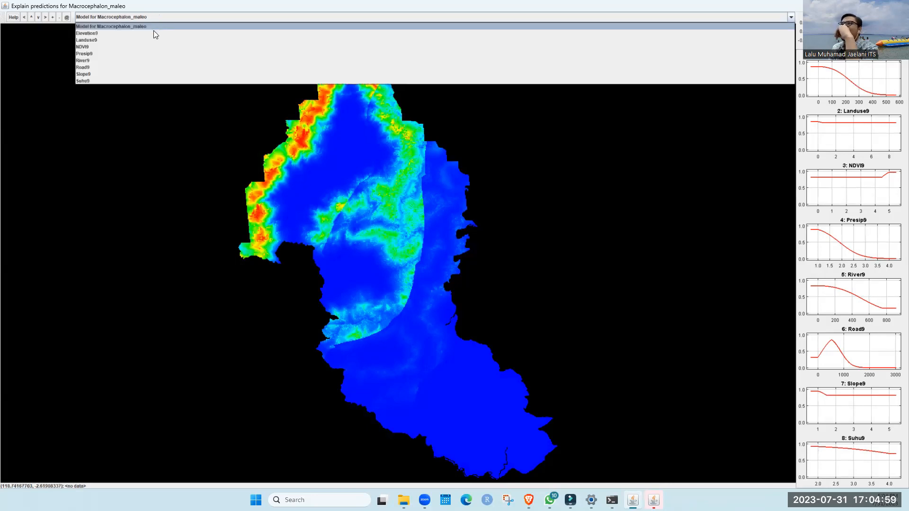
click(150, 33)
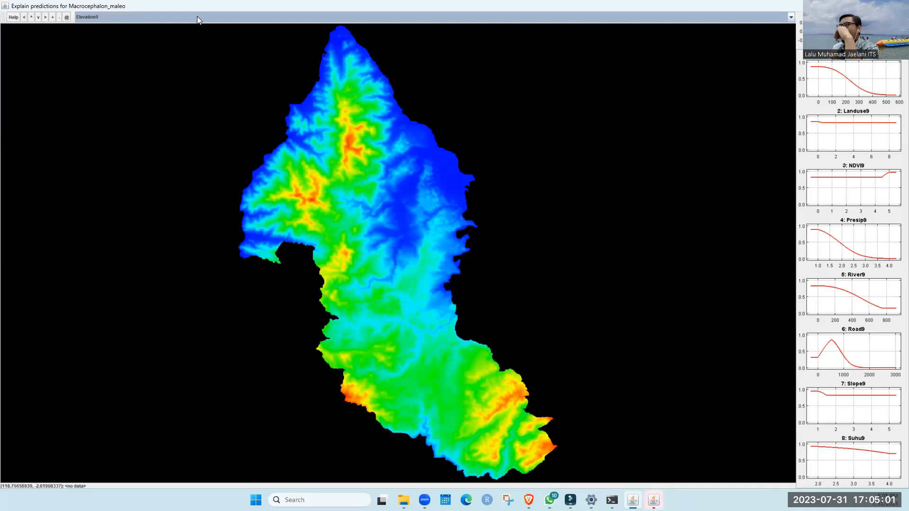
click(197, 16)
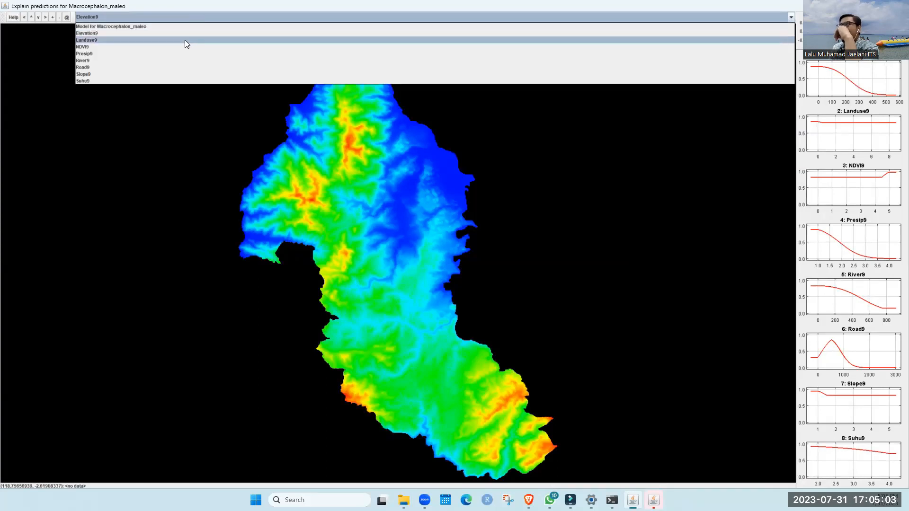
click(185, 39)
click(233, 19)
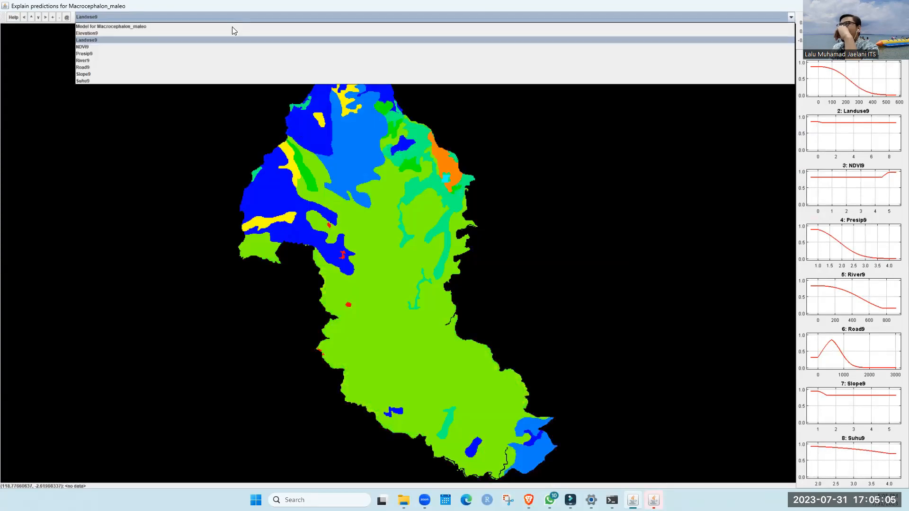
click(217, 55)
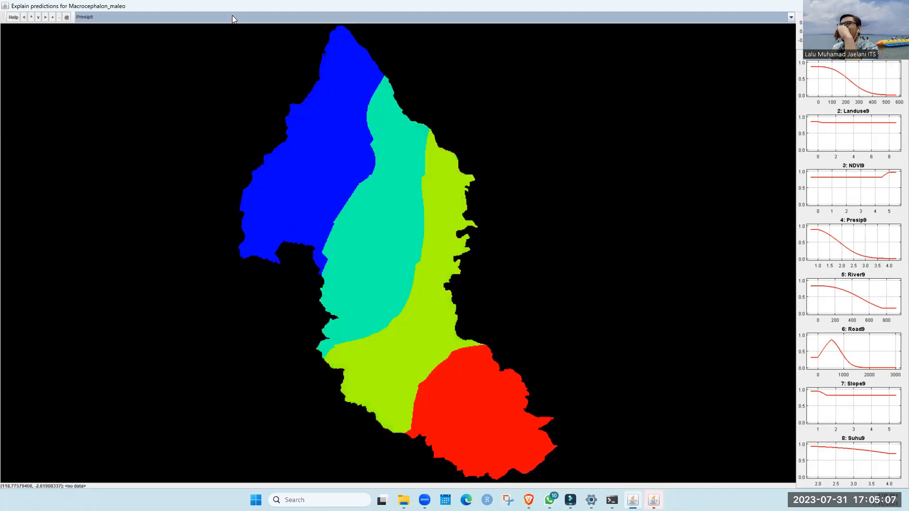
Display the River9 and Road9 layers, and switch the map back to Model for Macrocephalon_maleo.
click(232, 16)
click(205, 60)
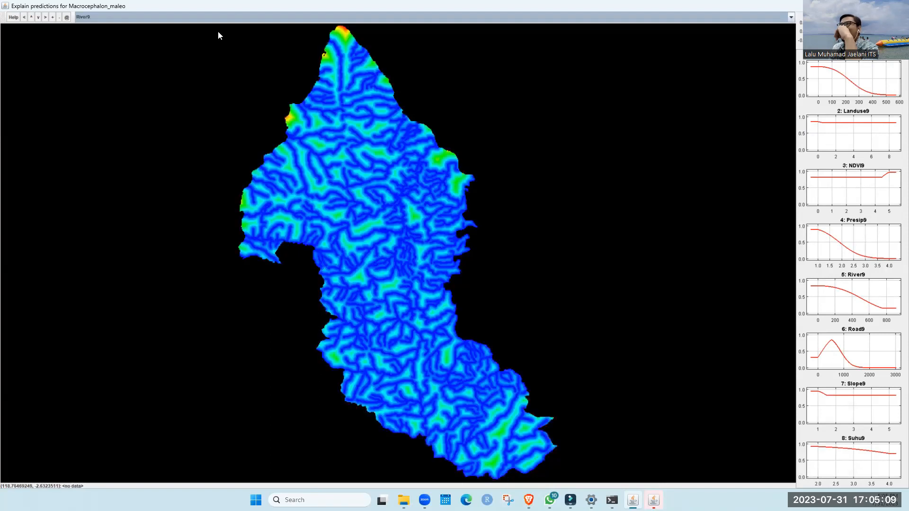
click(224, 17)
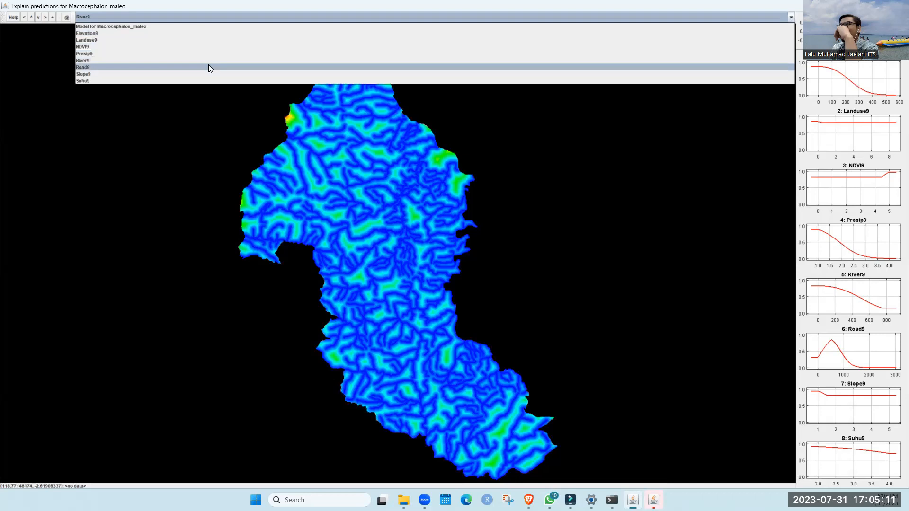
click(209, 63)
click(247, 16)
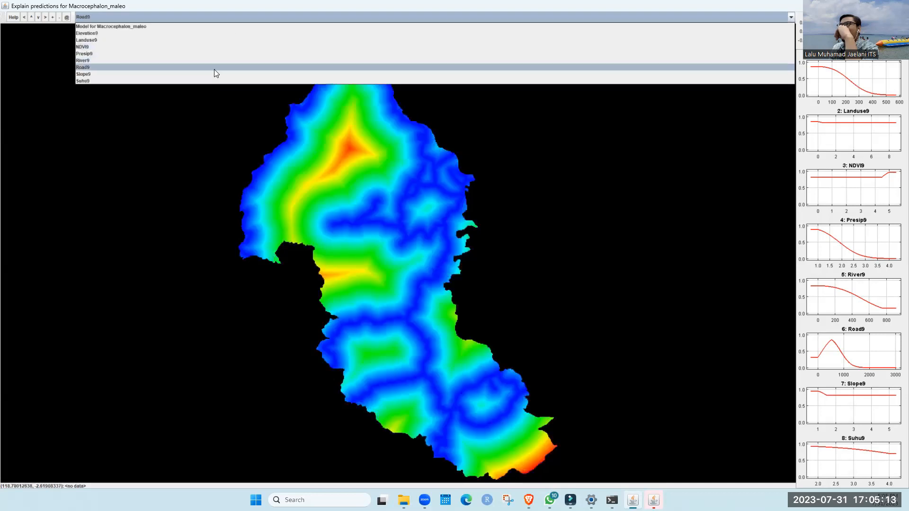
click(214, 70)
click(227, 17)
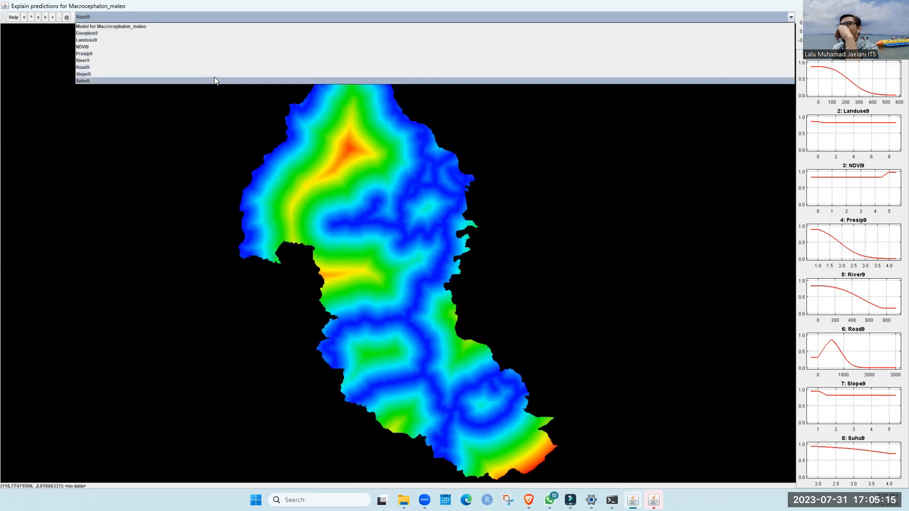
click(214, 76)
click(227, 17)
click(220, 25)
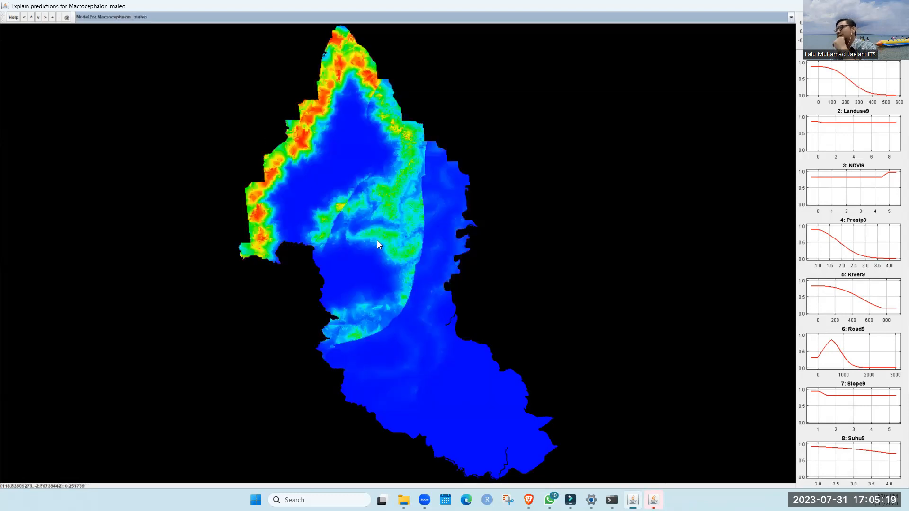